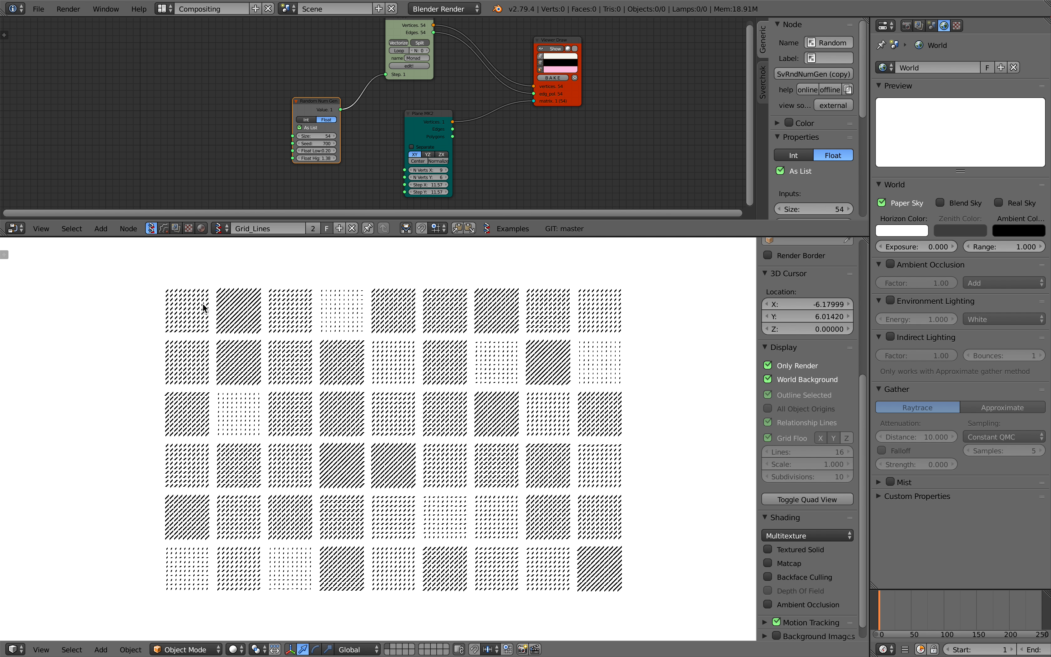
Set the random number generator node's Seed to 1050 and its Float High to 1.62
scroll(207, 313, up, 2)
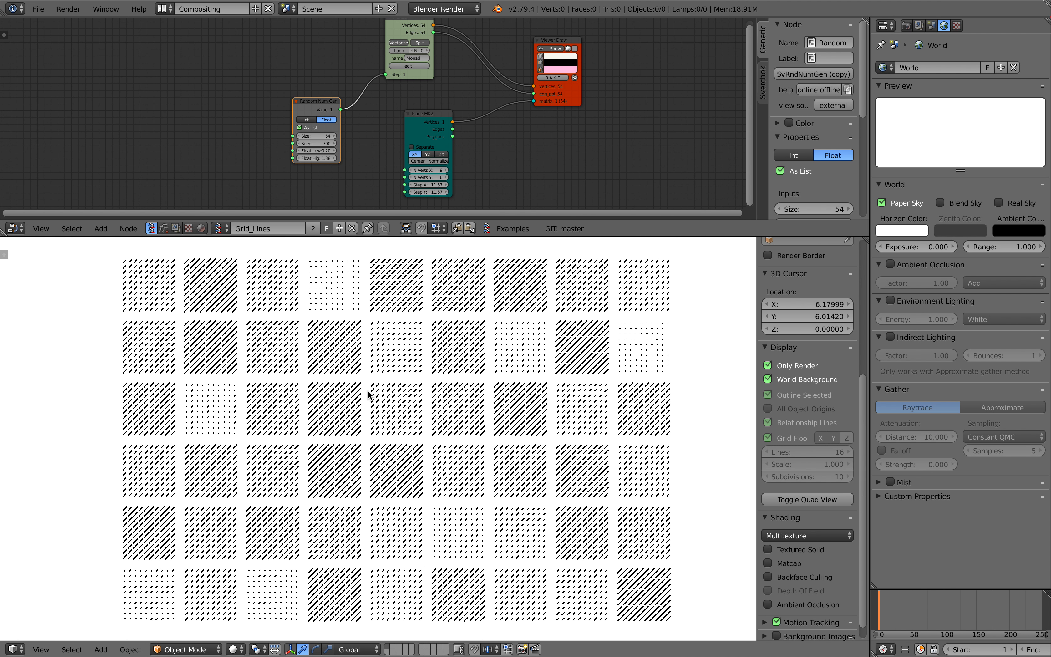
scroll(367, 392, up, 2)
scroll(413, 403, down, 4)
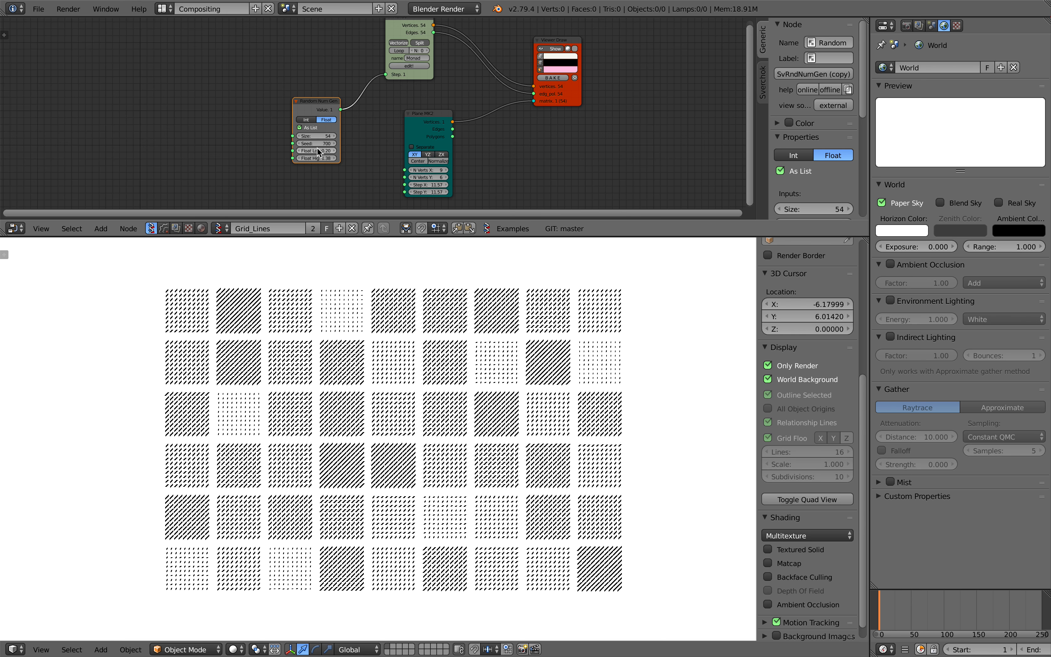
drag(322, 115, 290, 135)
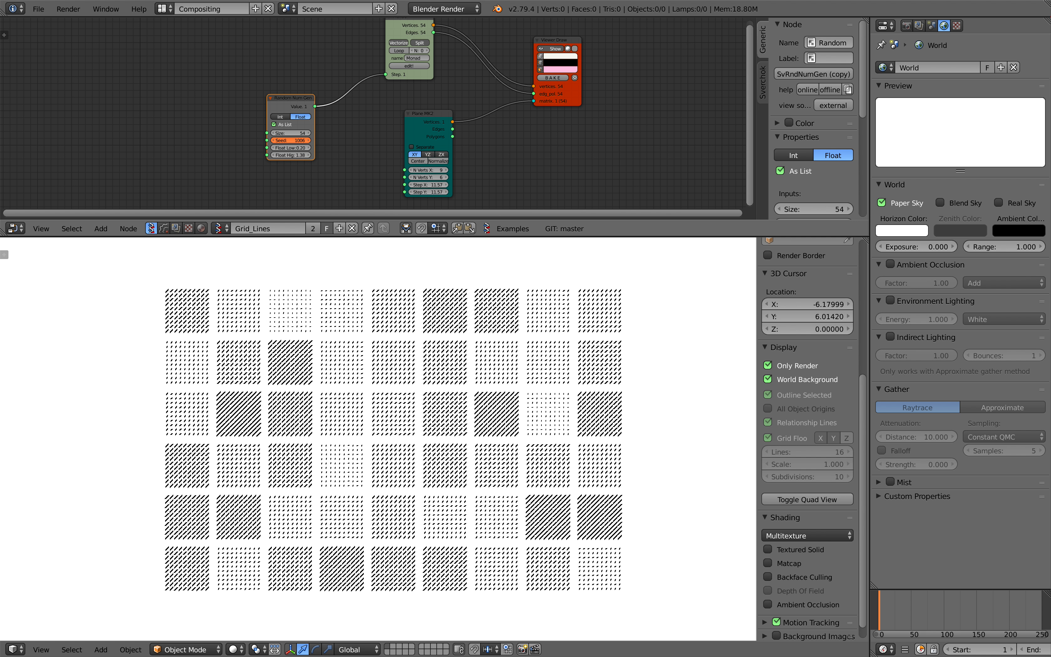
scroll(327, 340, up, 1)
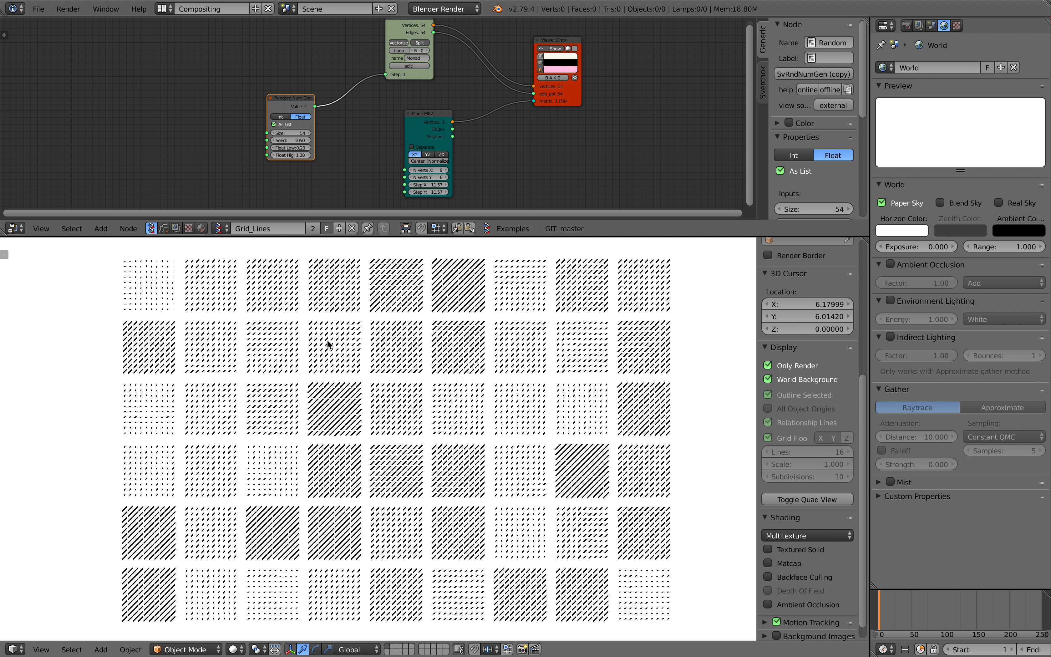
scroll(327, 340, down, 1)
mouse_move(297, 155)
mouse_down()
mouse_move(270, 155)
mouse_move(308, 155)
mouse_up()
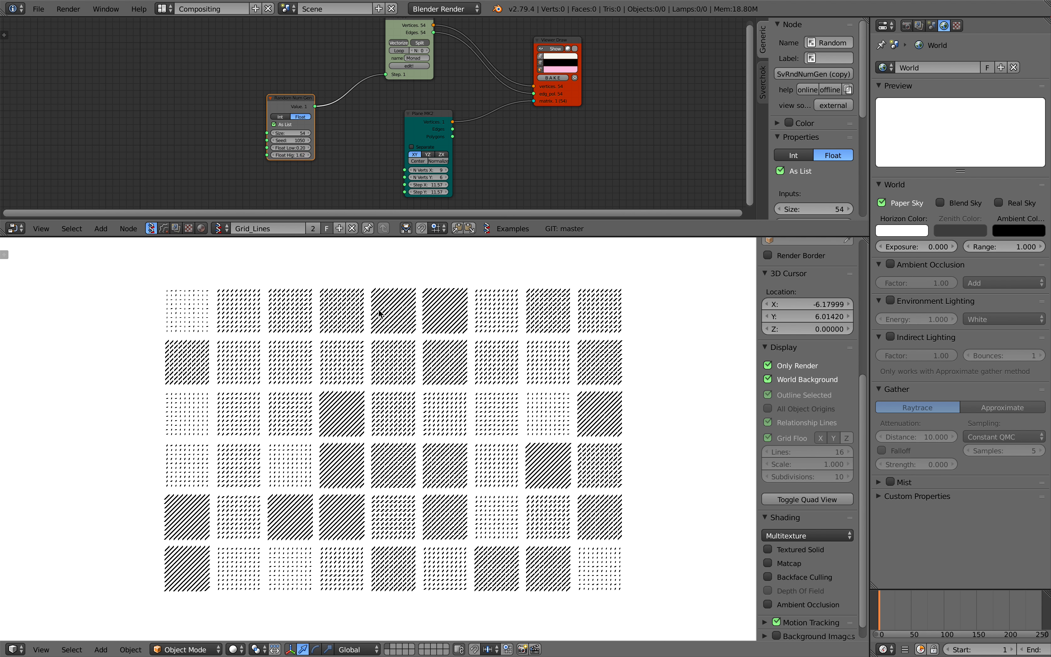
middle_drag(355, 160, 326, 164)
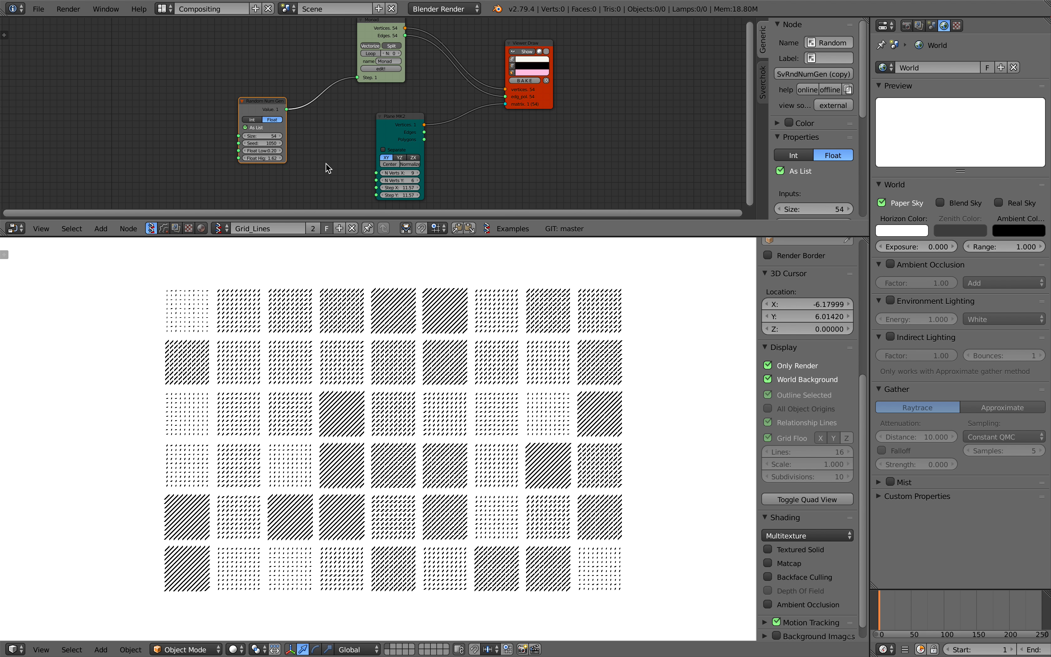
Examine how the random number, Monad, Plane MK2 and Viewer Draw nodes are connected, moving them apart for readability
drag(379, 83, 372, 92)
middle_drag(373, 91, 332, 100)
scroll(360, 103, up, 1)
scroll(344, 77, up, 2)
drag(341, 81, 339, 77)
drag(385, 160, 407, 130)
middle_drag(433, 138, 435, 125)
drag(409, 120, 439, 128)
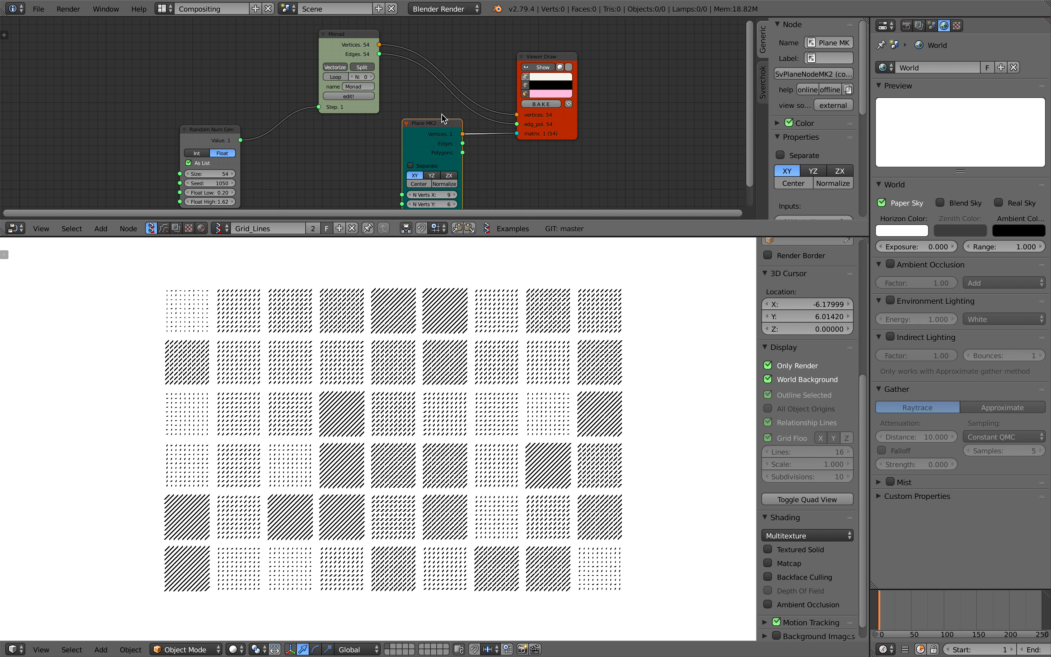
drag(356, 44, 365, 42)
middle_drag(347, 45, 347, 50)
drag(336, 64, 323, 71)
middle_drag(326, 89, 326, 103)
scroll(327, 108, up, 1)
drag(334, 62, 317, 62)
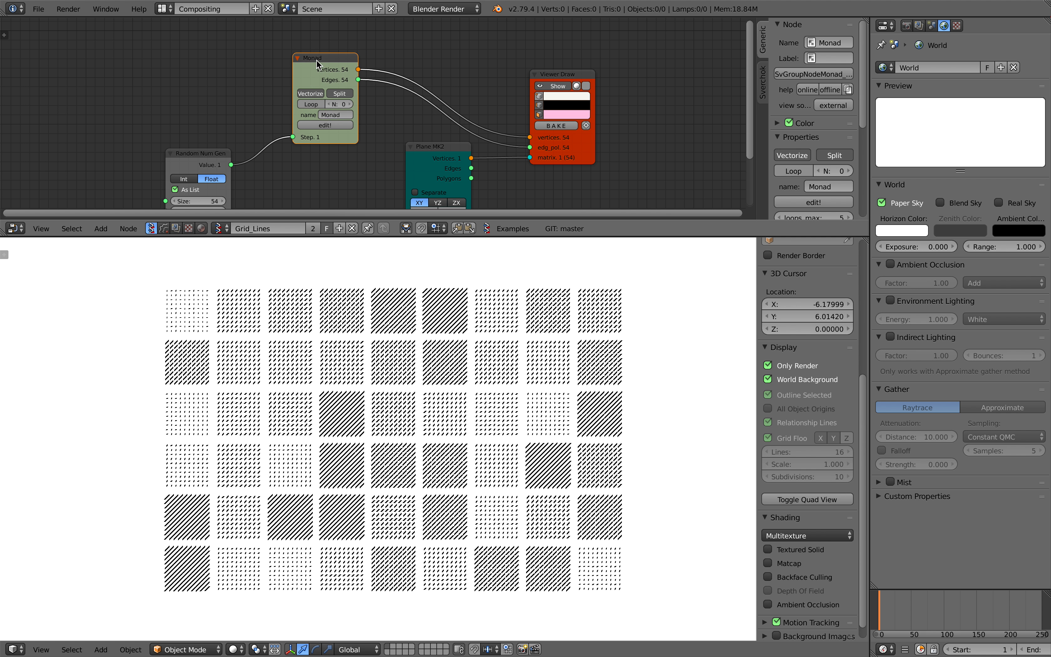
Open the Monad group and rearrange its Plane, Centers Polygons, Line and Group Inputs nodes to examine their connections
key(Tab)
scroll(351, 94, down, 1)
middle_drag(351, 100, 414, 113)
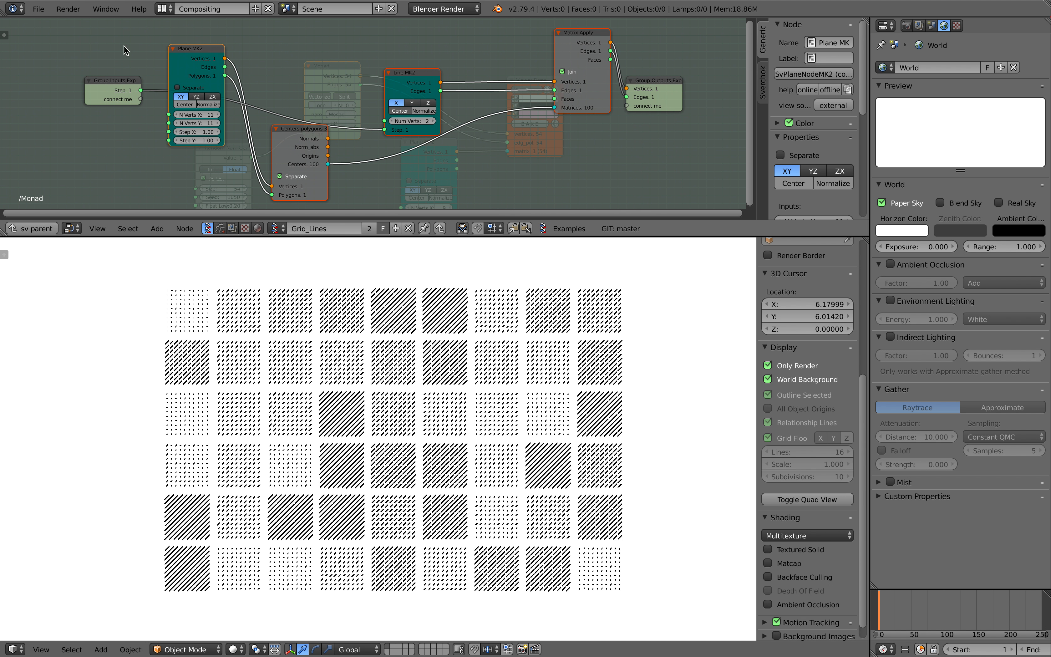
drag(175, 82, 173, 154)
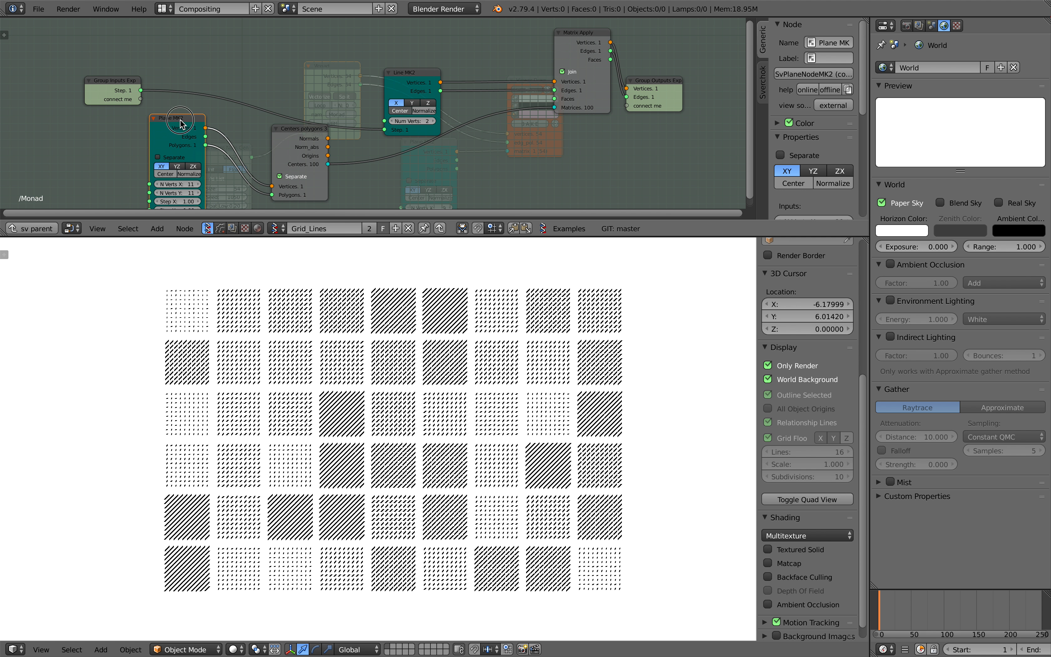
drag(274, 146, 257, 151)
drag(114, 81, 279, 74)
mouse_move(395, 72)
mouse_down()
mouse_move(366, 57)
mouse_move(393, 70)
mouse_up()
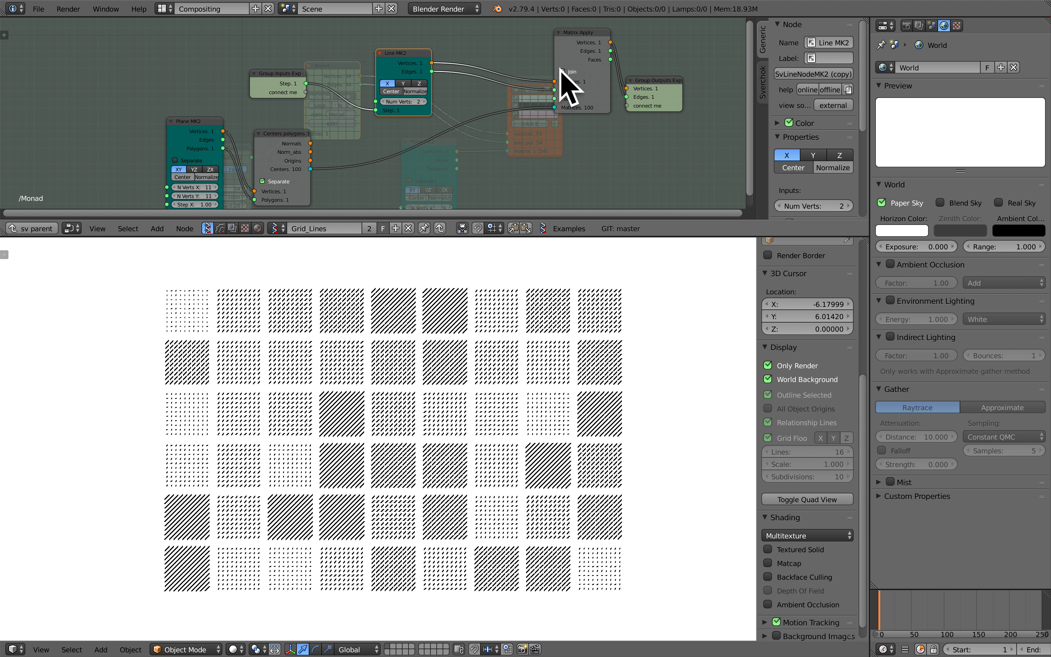
Start a new file from the default scene and delete all of its objects
click(39, 12)
click(38, 25)
click(53, 32)
middle_drag(454, 303, 479, 277)
key(a)
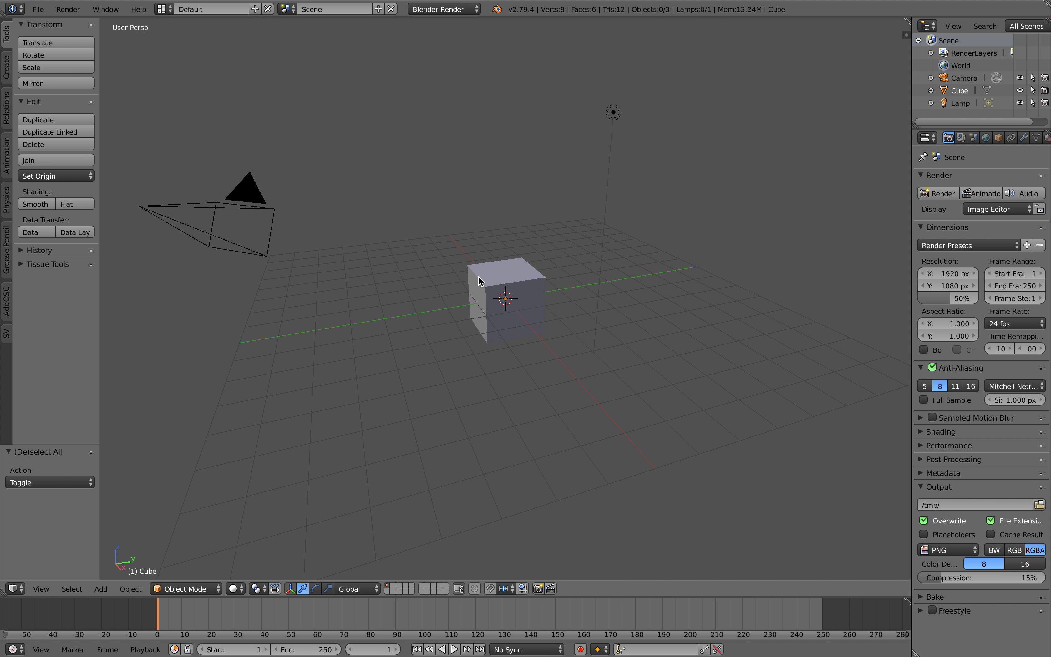
key(a)
key(Delete)
Save the new file on the Desktop as grid_lines_demo_001.blend
click(38, 9)
click(67, 116)
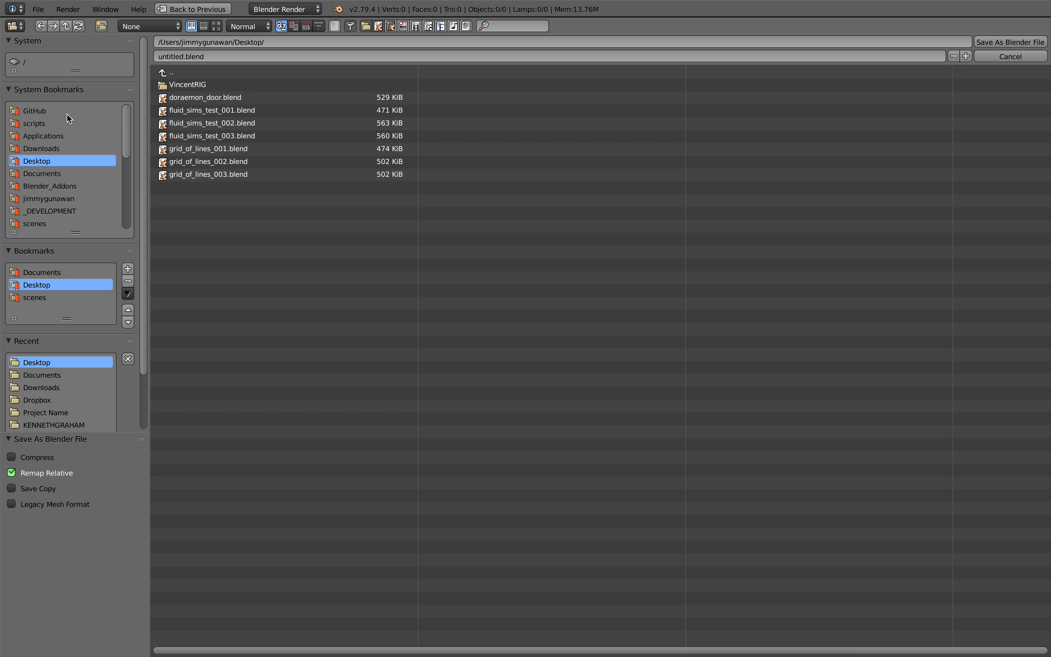
click(175, 56)
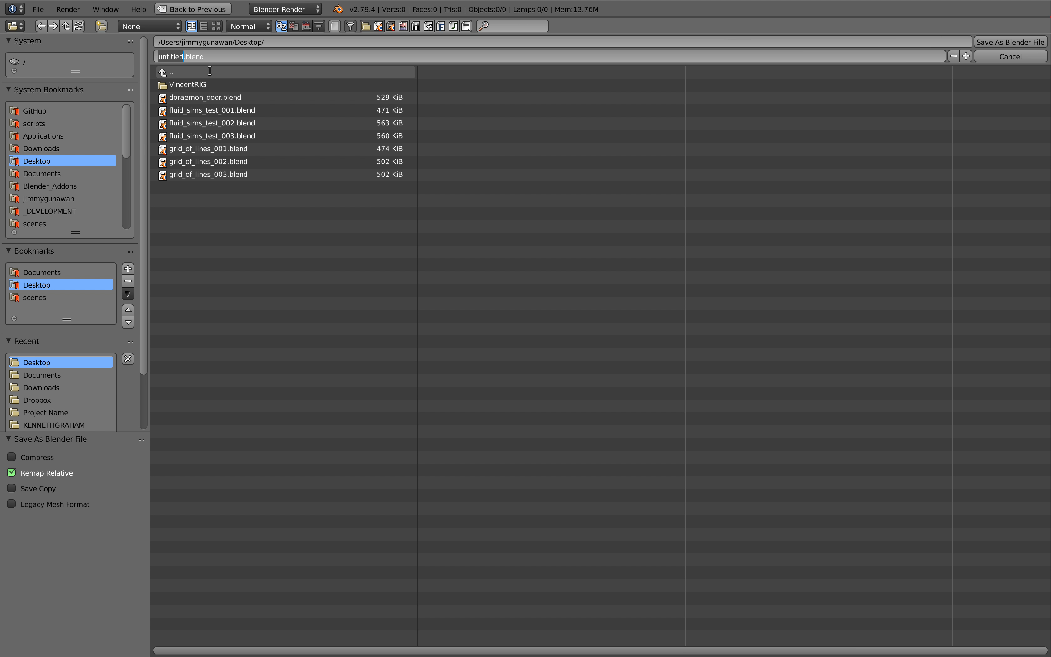
text(grid_lines_demo_00)
key(Return)
key(Return)
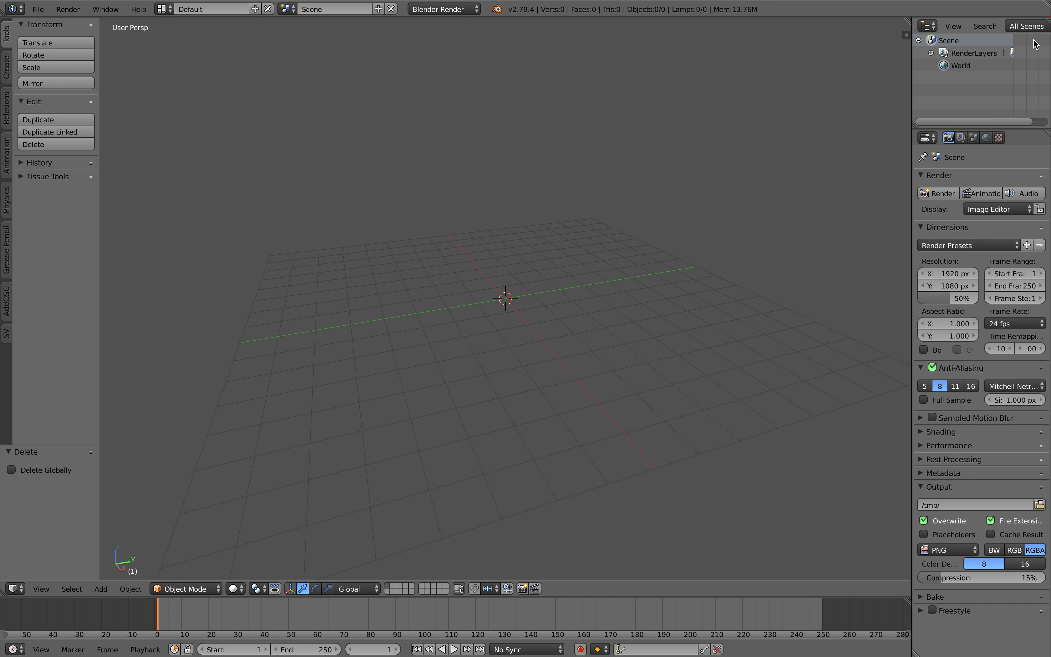
Switch to the Compositing screen layout and create a new Sverchok node tree
click(165, 8)
click(186, 53)
click(153, 386)
click(268, 387)
drag(424, 397, 412, 454)
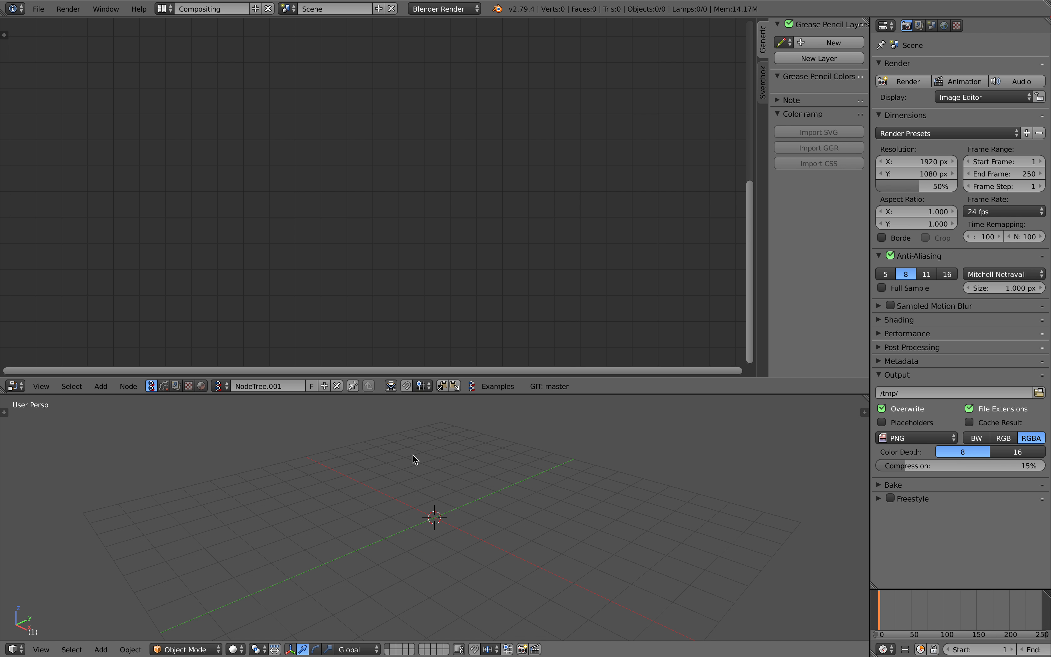
Set the world's horizon color to white with Paper Sky enabled
click(945, 26)
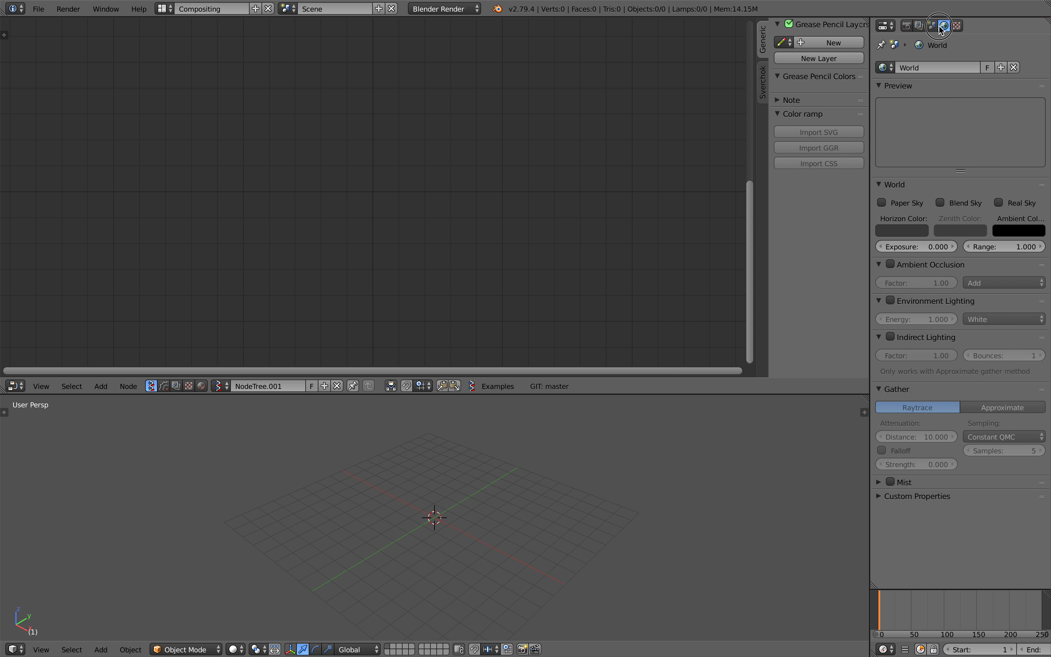
click(901, 233)
drag(986, 108, 983, 59)
Enable World Background in the 3D viewport's display settings, switching Only Render on and off again
click(865, 412)
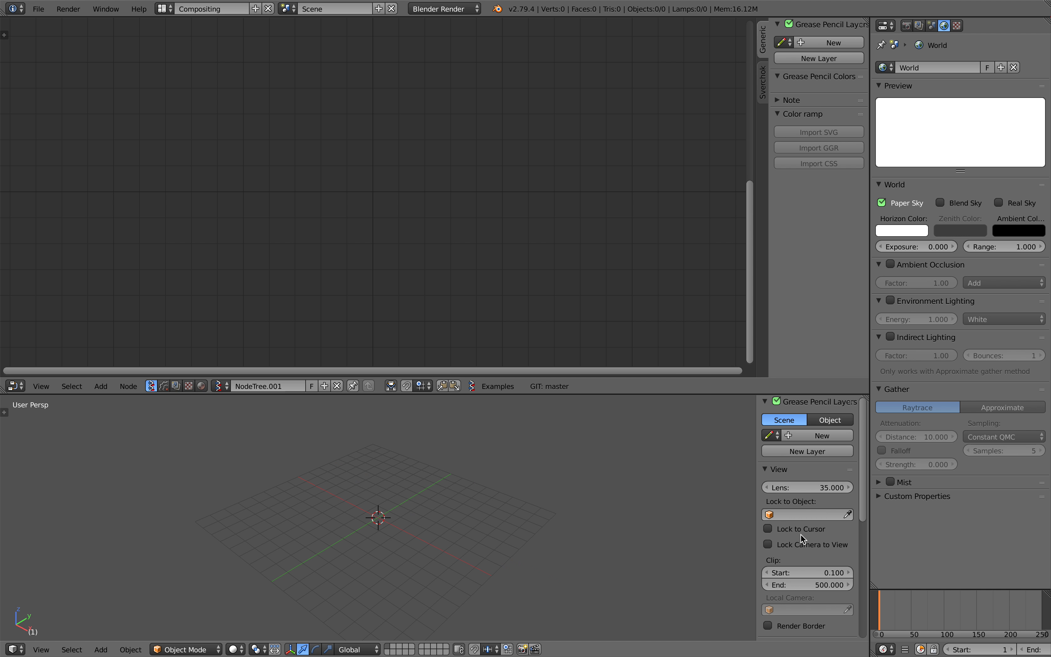
scroll(801, 534, down, 8)
click(786, 543)
click(768, 560)
click(838, 573)
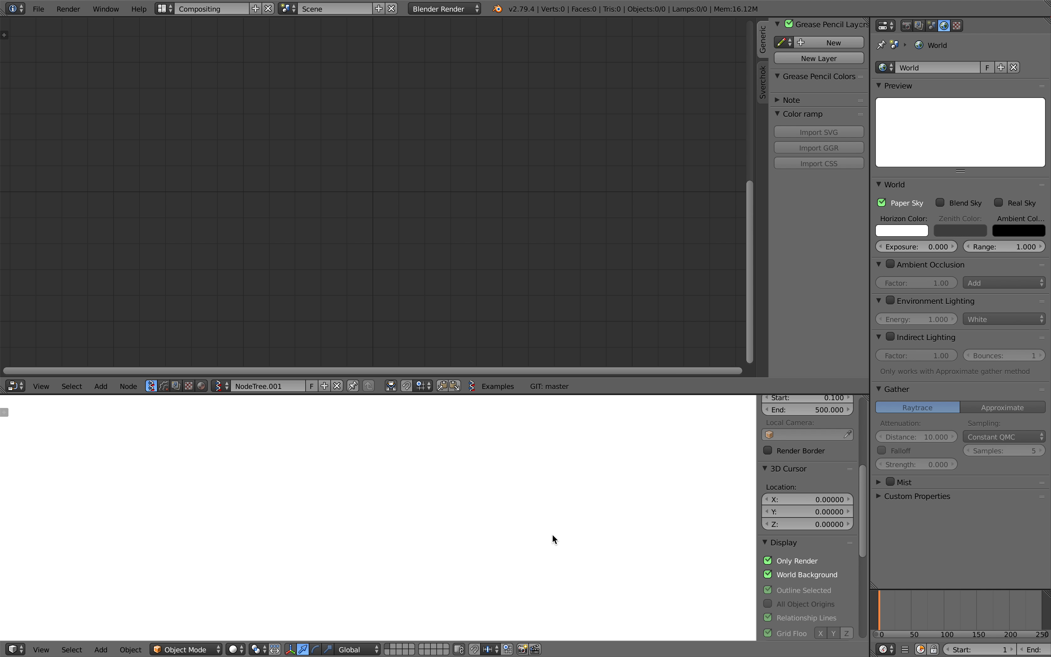
click(778, 560)
Set the 3D viewport to the top viewpoint and toggle it to orthographic projection
middle_drag(515, 542, 487, 550)
click(41, 650)
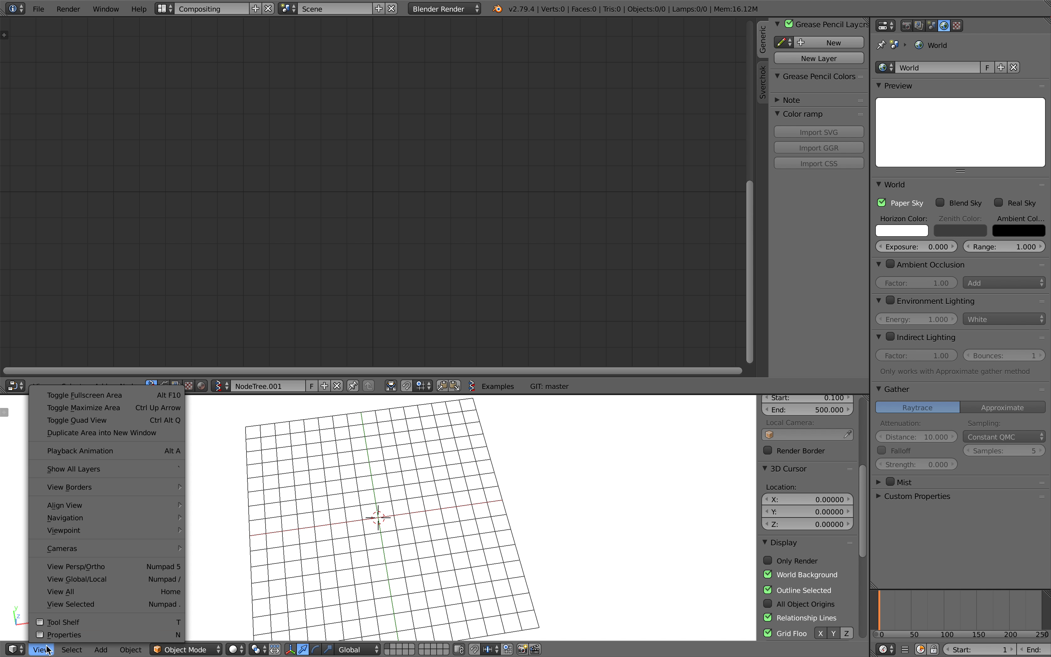
mouse_move(111, 532)
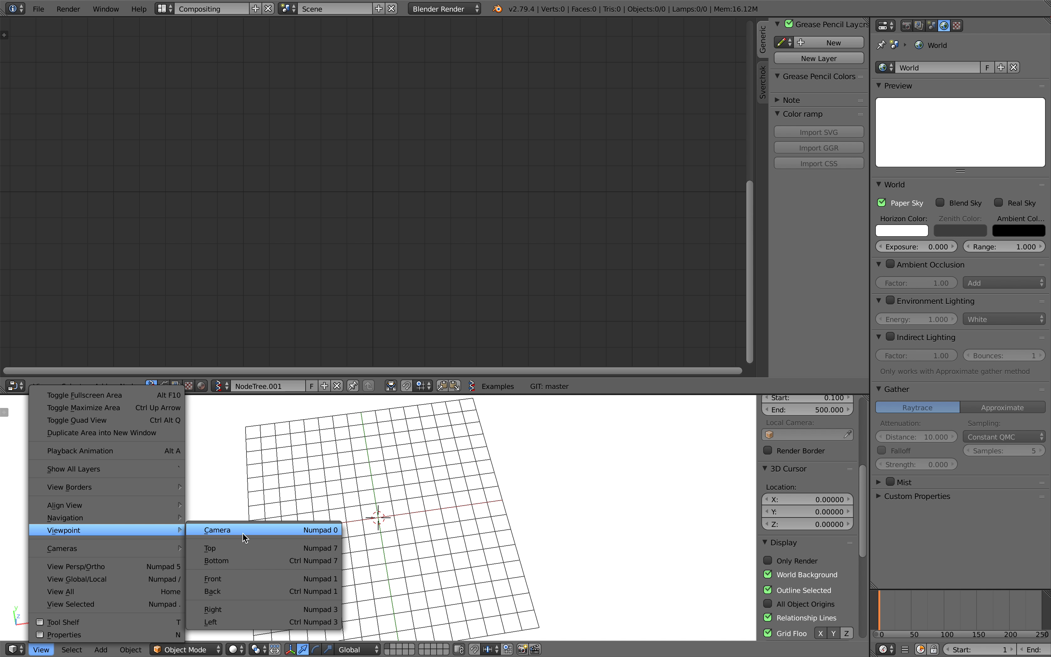
click(242, 549)
click(41, 649)
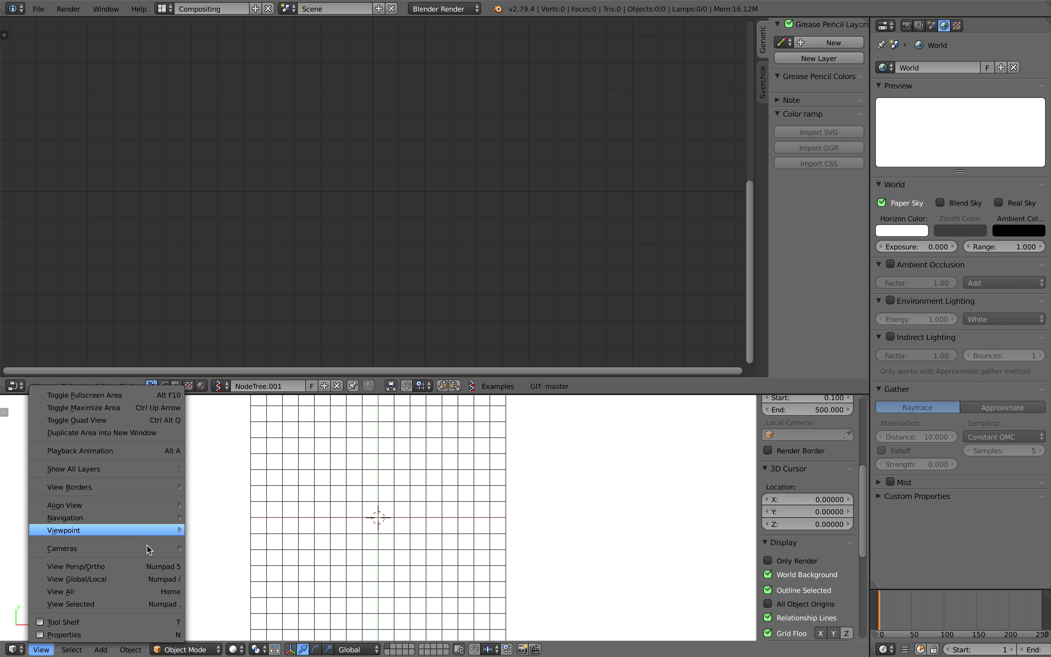
click(87, 569)
scroll(233, 556, down, 2)
Save the scene over the existing file
key(ctrl+s)
click(374, 478)
click(406, 468)
key(ctrl+s)
click(406, 469)
Add a Plane MK2 node and connect its vertices and polygons to a new Viewer Draw node
key(alt+space)
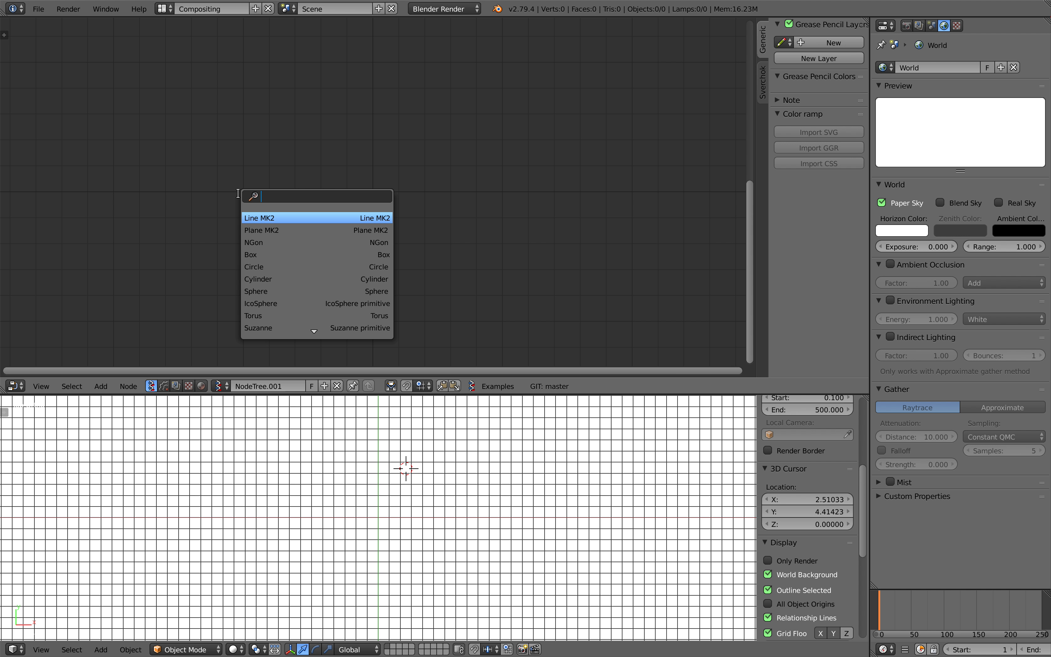
text(pl)
key(Return)
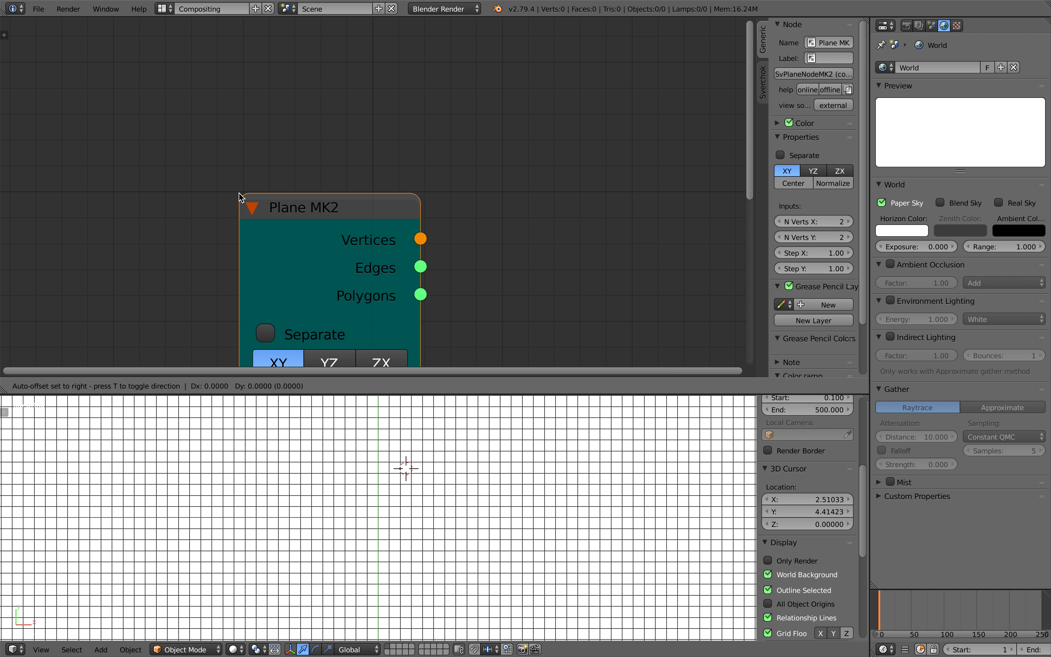
scroll(192, 100, down, 2)
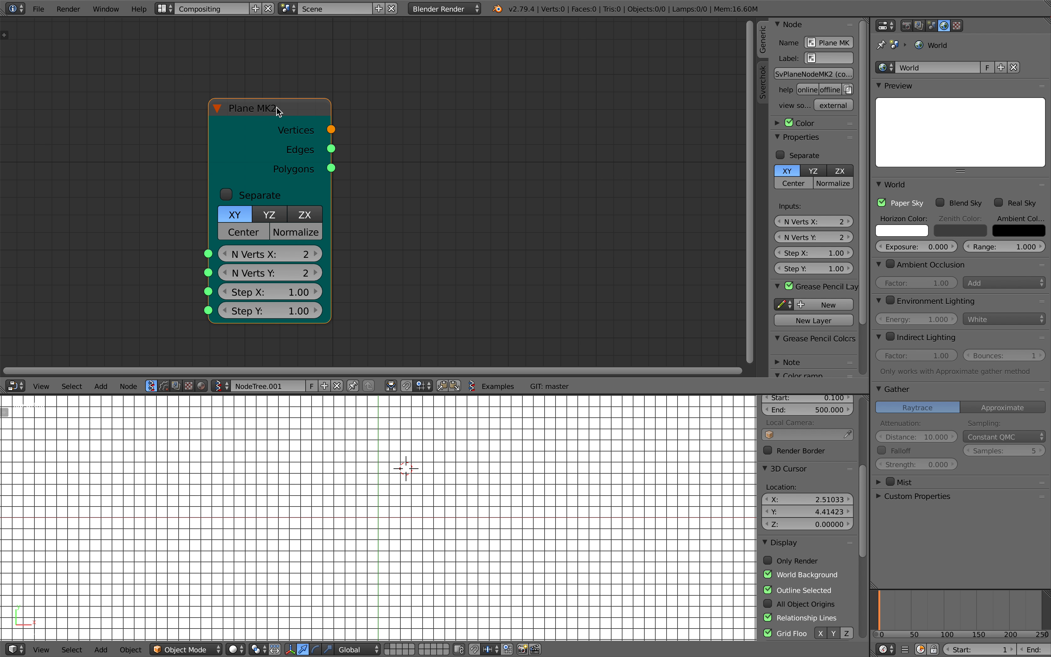
right_click(280, 111)
click(275, 111)
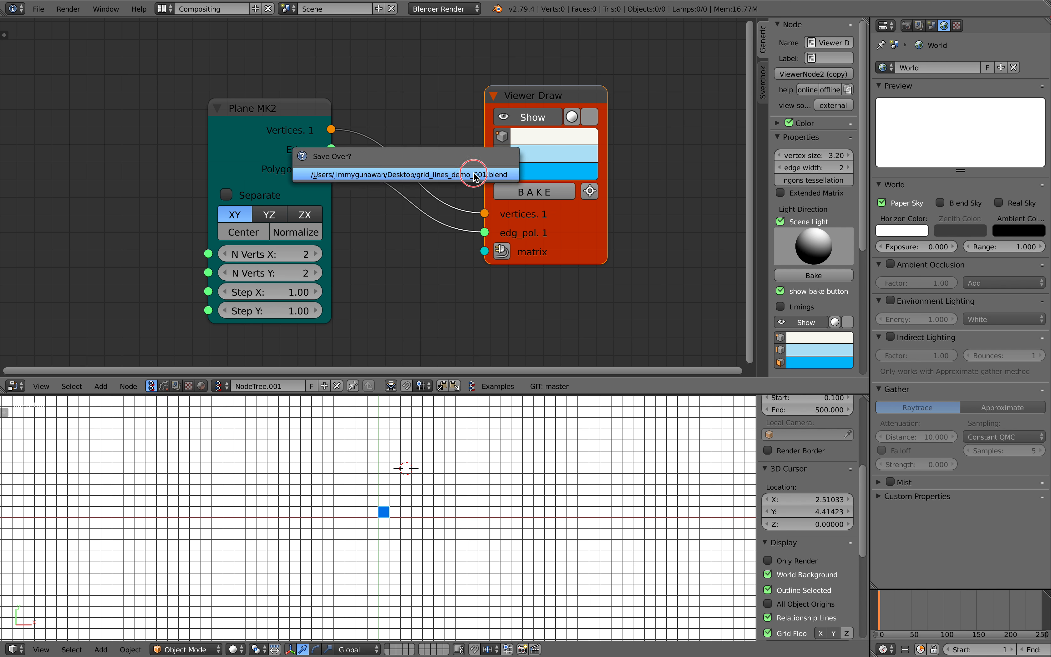
Turn the 3D viewport's grid floor off and back on while inspecting the plane
scroll(392, 241, up, 1)
scroll(372, 506, up, 3)
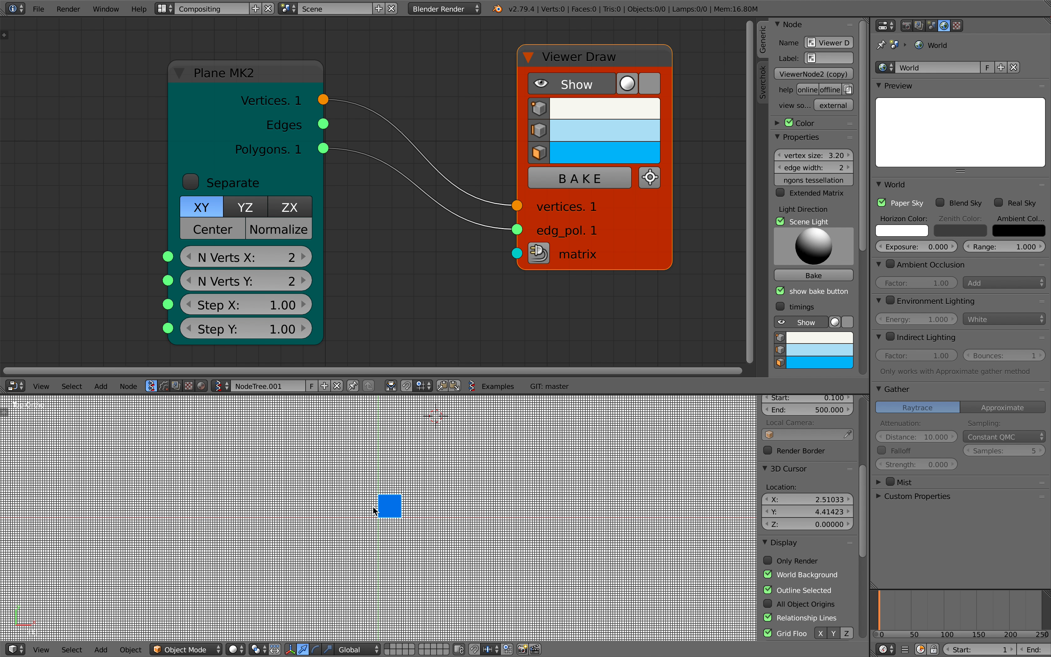
scroll(383, 498, up, 5)
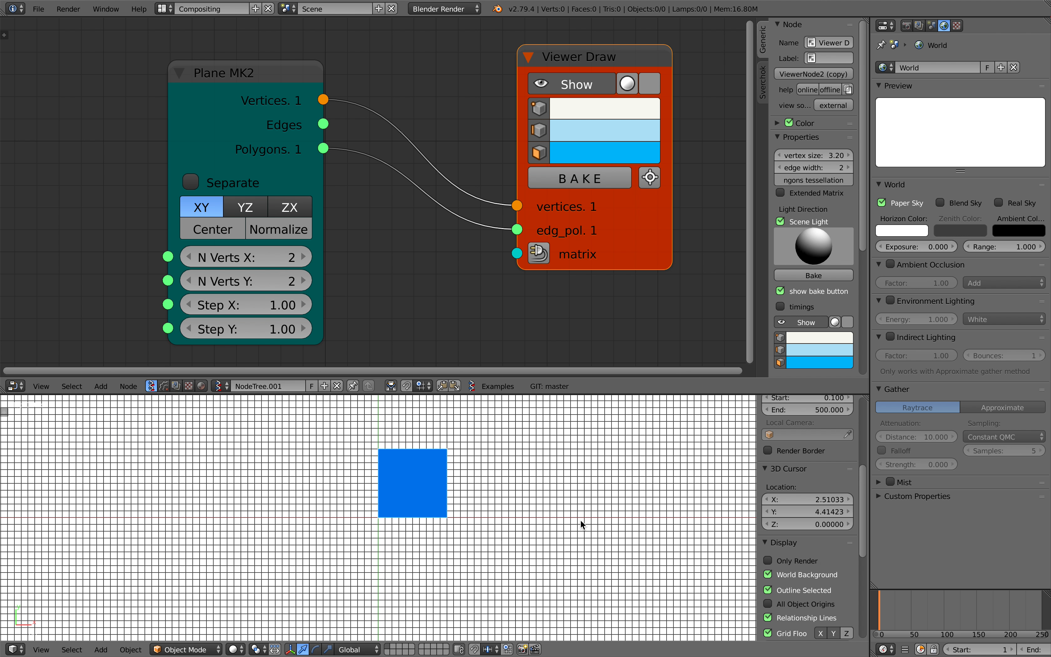
scroll(816, 603, down, 2)
click(798, 596)
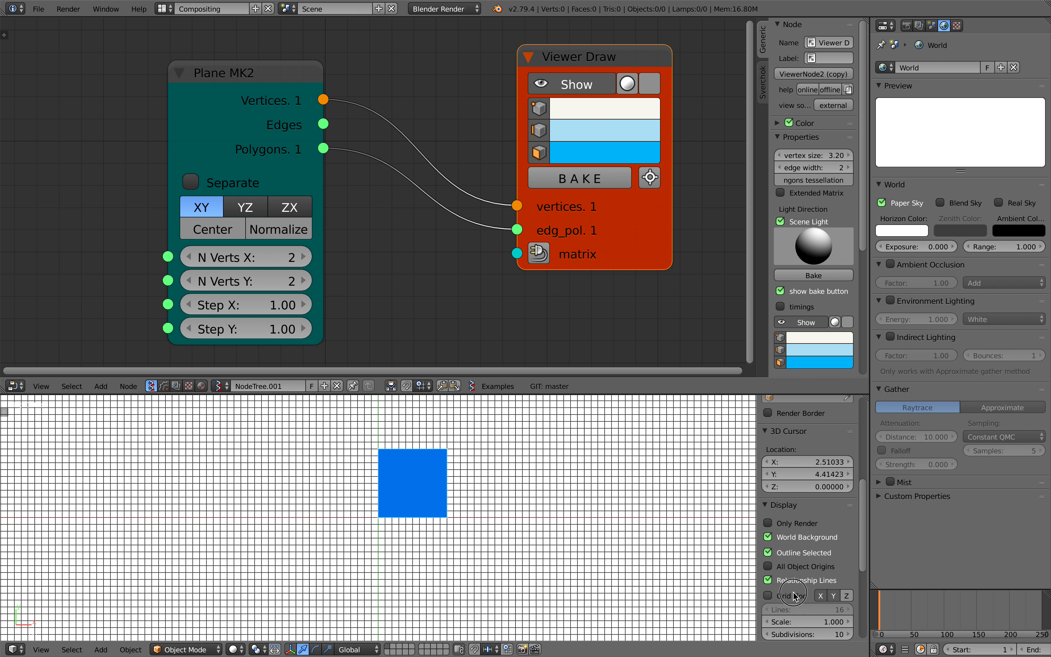
scroll(560, 492, down, 2)
click(770, 594)
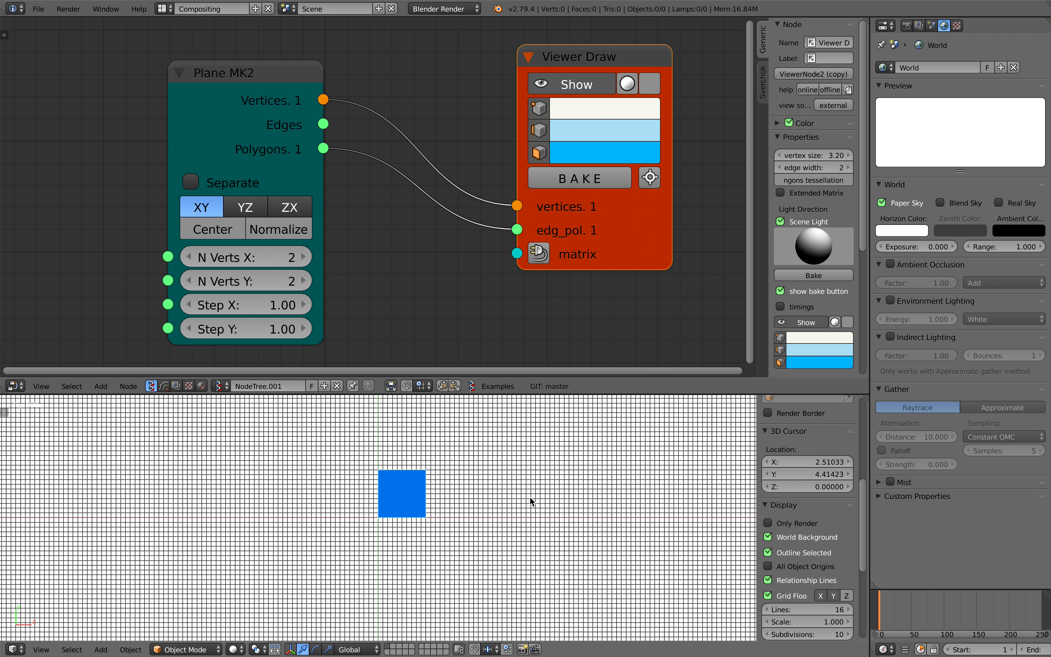
ctrl+scroll(522, 499, up, 1)
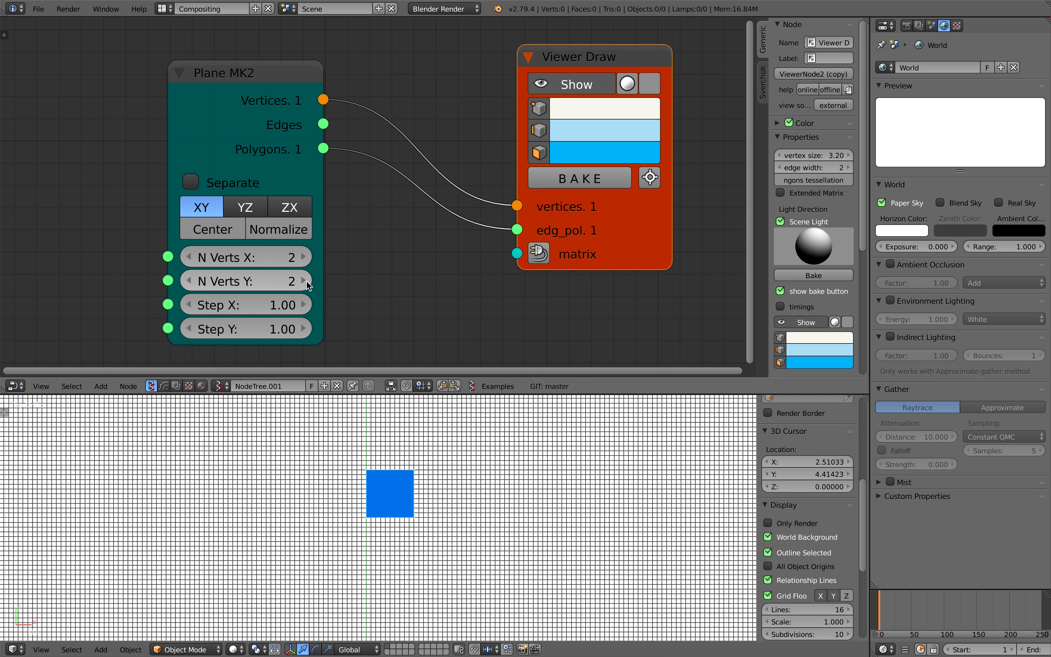
Raise the Plane MK2 node's N Verts X to 6 and N Verts Y to 7
scroll(307, 280, down, 1)
click(309, 255)
click(309, 256)
click(310, 274)
click(309, 275)
click(309, 275)
click(310, 275)
click(309, 254)
click(309, 253)
click(310, 275)
scroll(428, 468, down, 3)
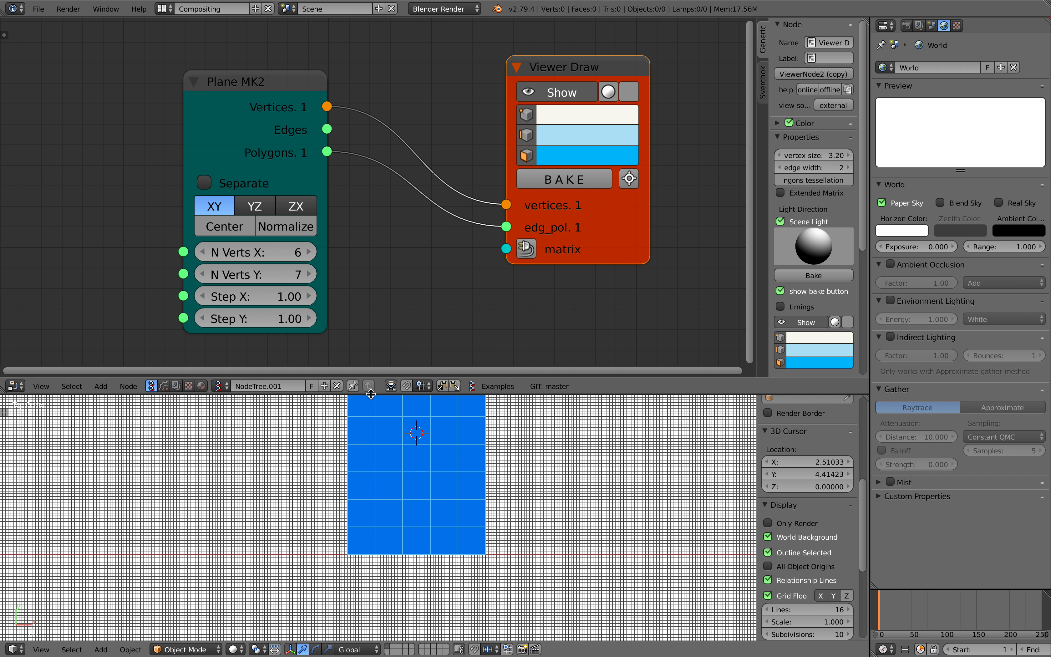
Set both N Verts X and N Verts Y of the Plane MK2 node to 11 and save over the file
drag(260, 253, 261, 275)
text(11)
key(Return)
key(ctrl+s)
click(273, 260)
Count the plane's cells along its upper row by placing the 3D cursor from cell to cell
scroll(434, 499, down, 4)
click(382, 425)
click(391, 424)
drag(420, 424, 438, 424)
click(478, 425)
shift+middle_drag(504, 477, 466, 491)
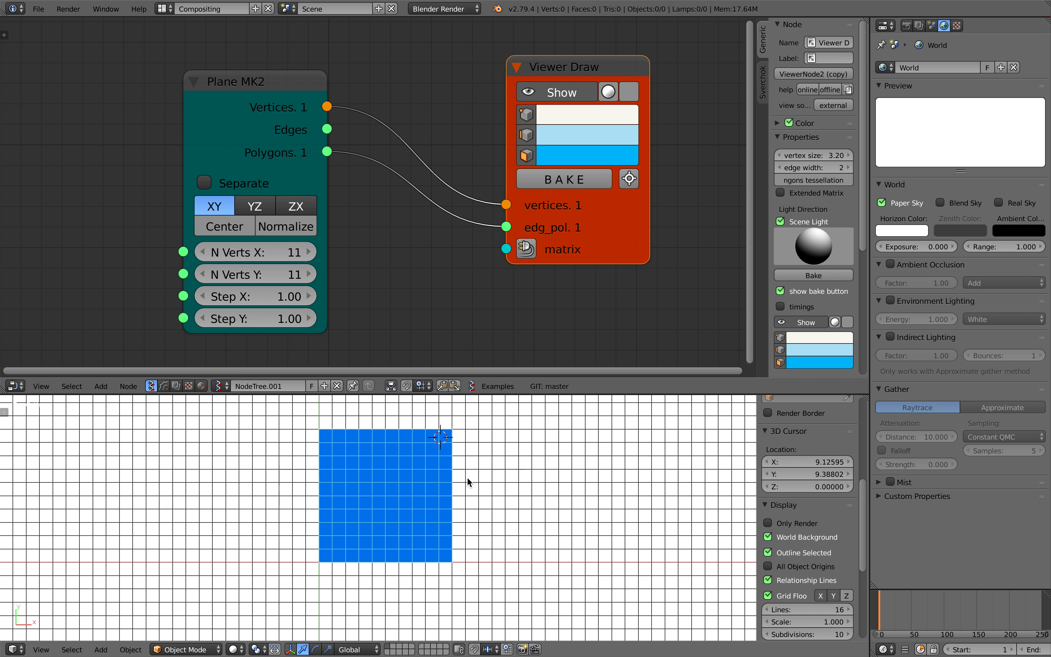
Try the Separate option on the Plane MK2 node and turn it off again
scroll(422, 269, down, 2)
click(268, 188)
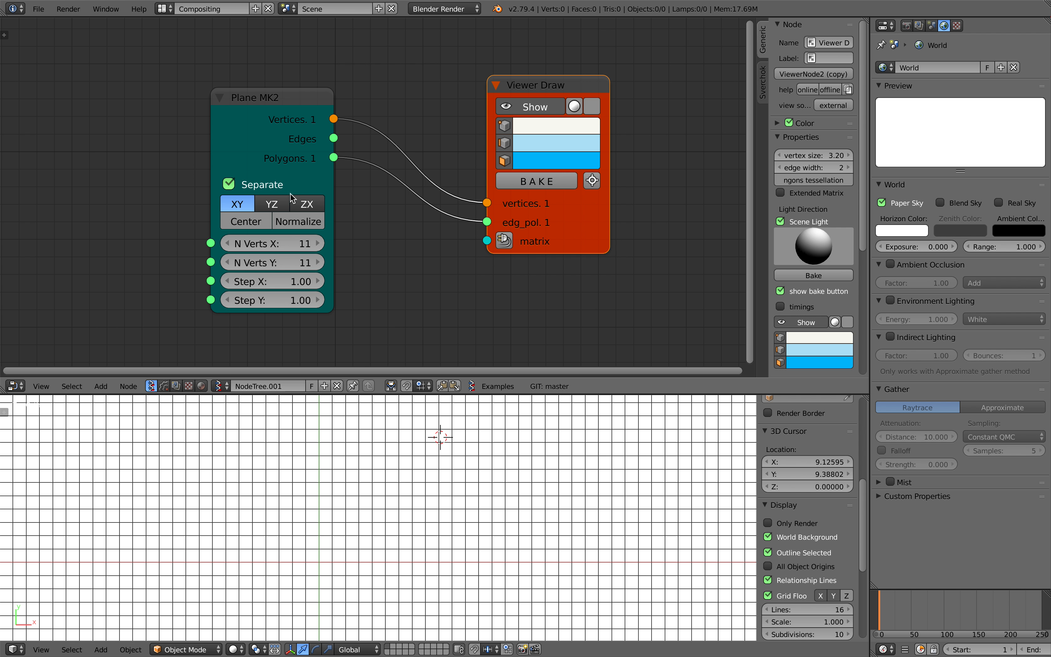
click(250, 191)
Spread the Plane MK2 and Viewer Draw nodes farther apart and save over the existing file
drag(331, 187, 209, 172)
drag(533, 221, 561, 189)
scroll(465, 250, down, 2)
middle_drag(465, 251, 476, 216)
key(ctrl+s)
click(456, 220)
key(ctrl+s)
click(454, 218)
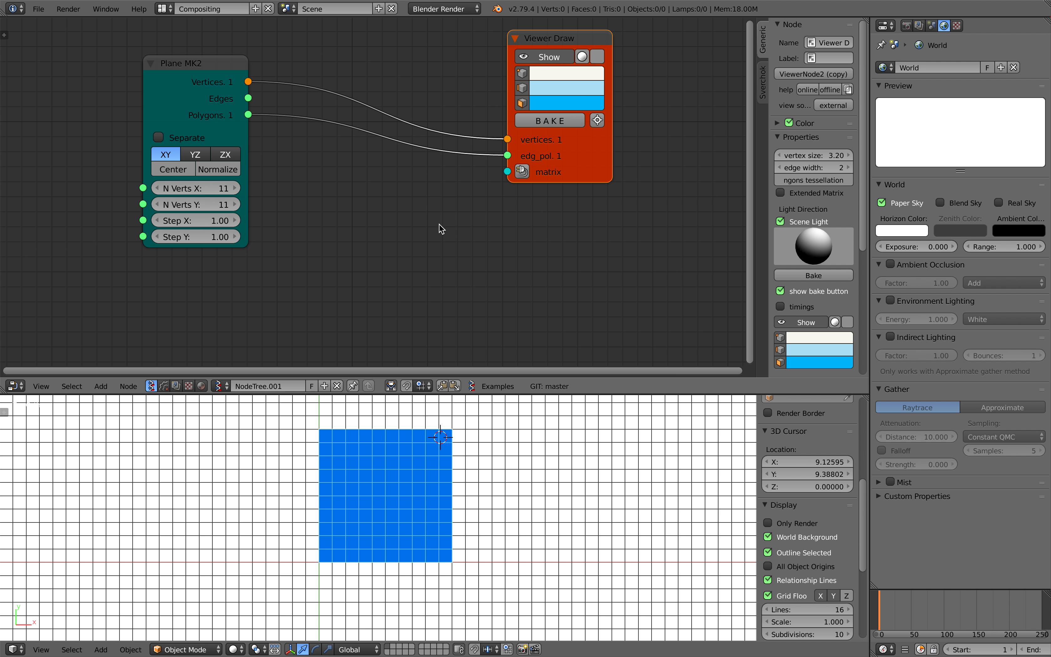
Add a Centers Polygons node and connect the Plane MK2 vertices and polygons to its matching inputs
scroll(439, 224, down, 1)
drag(555, 157, 579, 140)
key(shift+a)
click(366, 198)
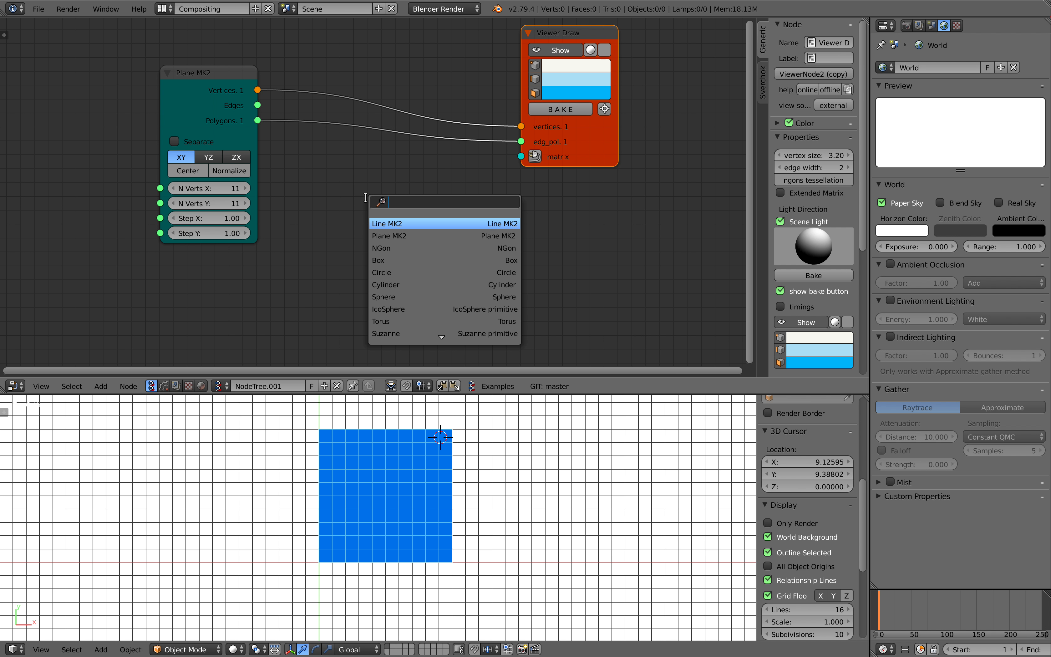
text(cent)
key(Down)
key(Return)
click(351, 177)
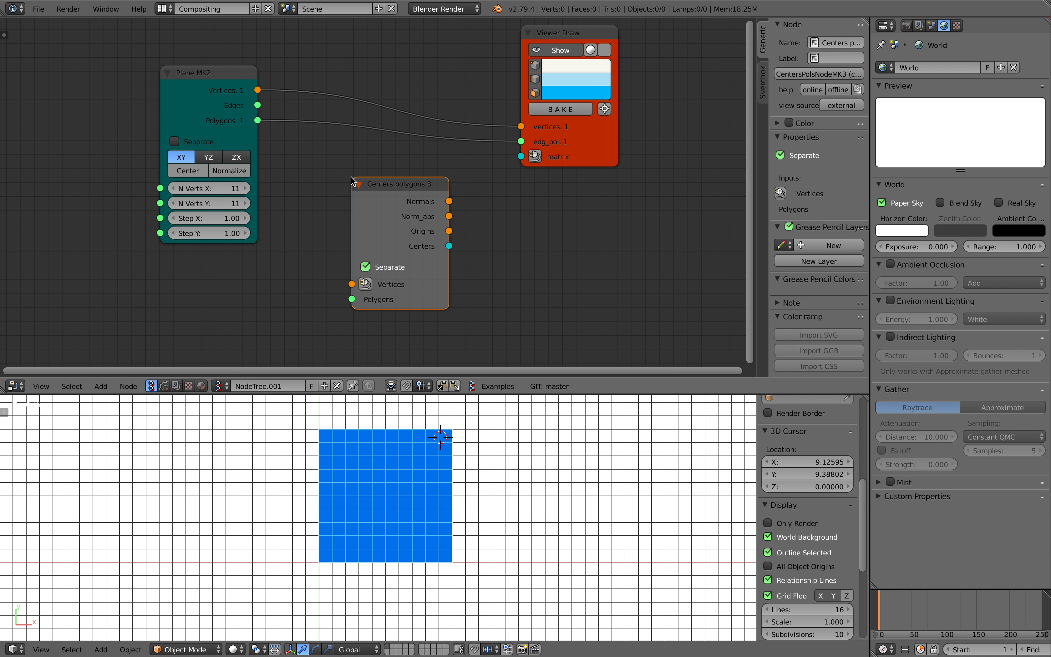
drag(257, 90, 259, 121)
drag(419, 246, 359, 208)
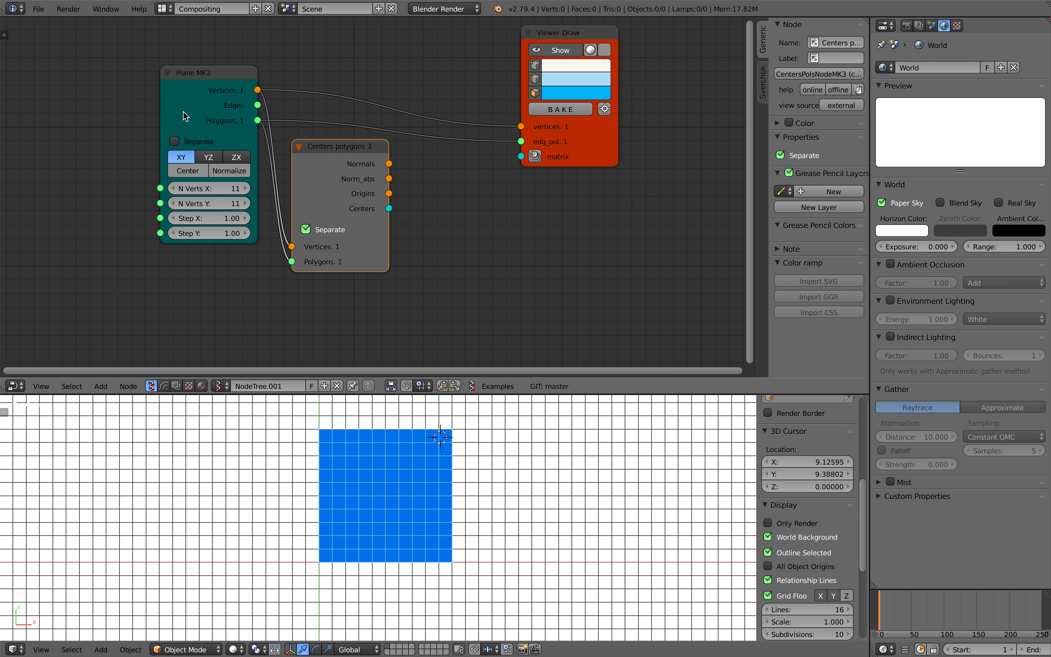
Delete the existing Viewer Draw node and add a fresh one beside the Centers Polygons node
mouse_move(567, 162)
mouse_down()
mouse_move(584, 101)
mouse_move(564, 94)
mouse_up()
middle_drag(551, 120, 538, 171)
key(x)
key(shift+a)
click(477, 194)
text(viewer)
key(Return)
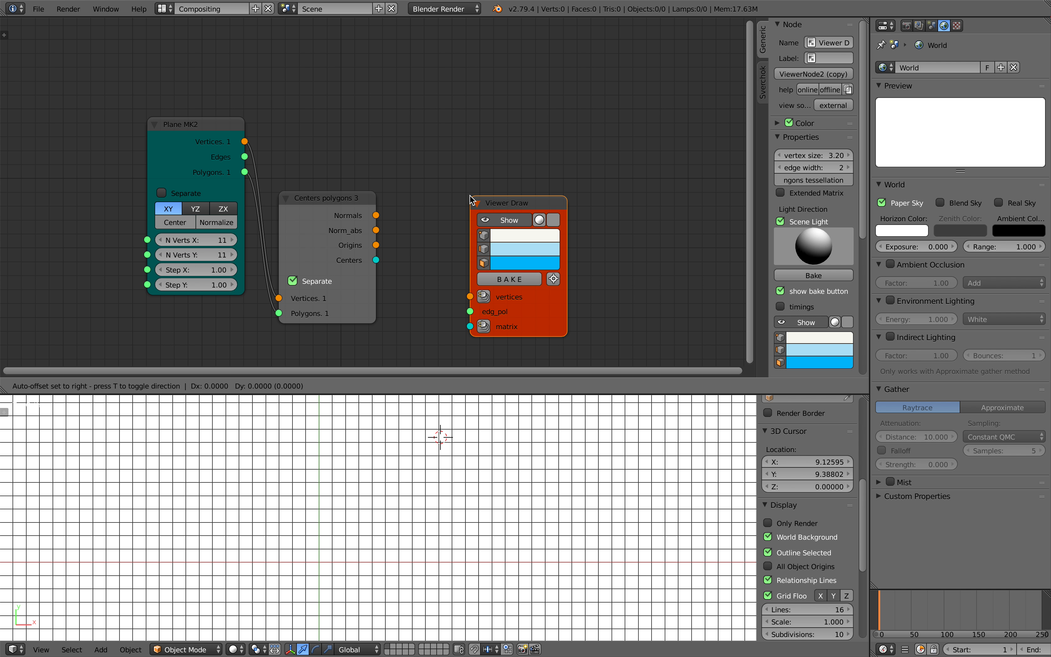
click(459, 164)
Connect the Centers output to the matrix input of Viewer Draw and save over the file
drag(377, 261, 460, 296)
drag(515, 292, 570, 283)
key(ctrl+s)
click(570, 284)
Add a Line MK2 node and connect its vertices and edges to the Viewer Draw node
key(shift+a)
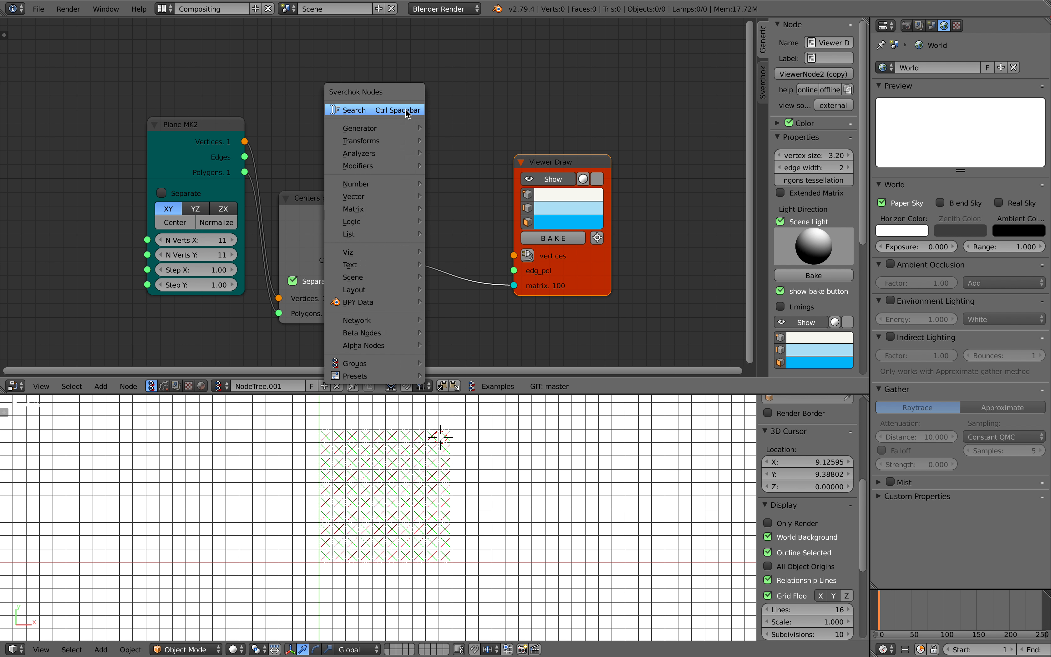
click(411, 110)
text(line)
key(Return)
click(406, 113)
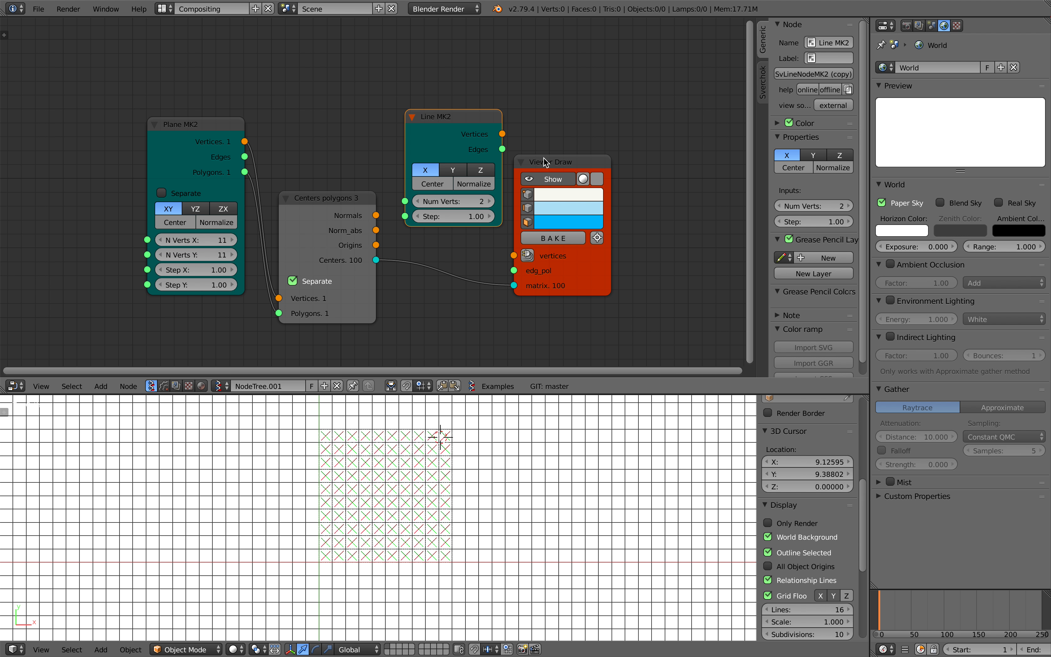
drag(547, 162, 593, 163)
mouse_move(502, 134)
mouse_down()
mouse_move(554, 212)
mouse_move(566, 271)
mouse_up()
Hide the grid floor and enable Only Render in the 3D view's display settings
scroll(553, 461, up, 2)
scroll(377, 454, up, 4)
click(744, 586)
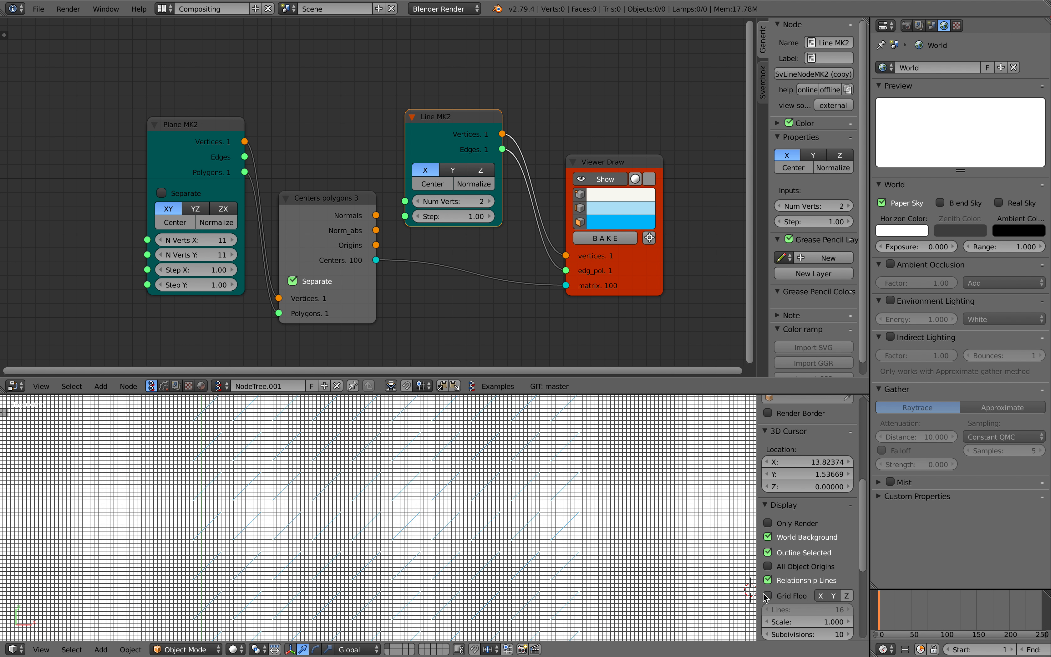
key(KP_5)
scroll(647, 543, down, 5)
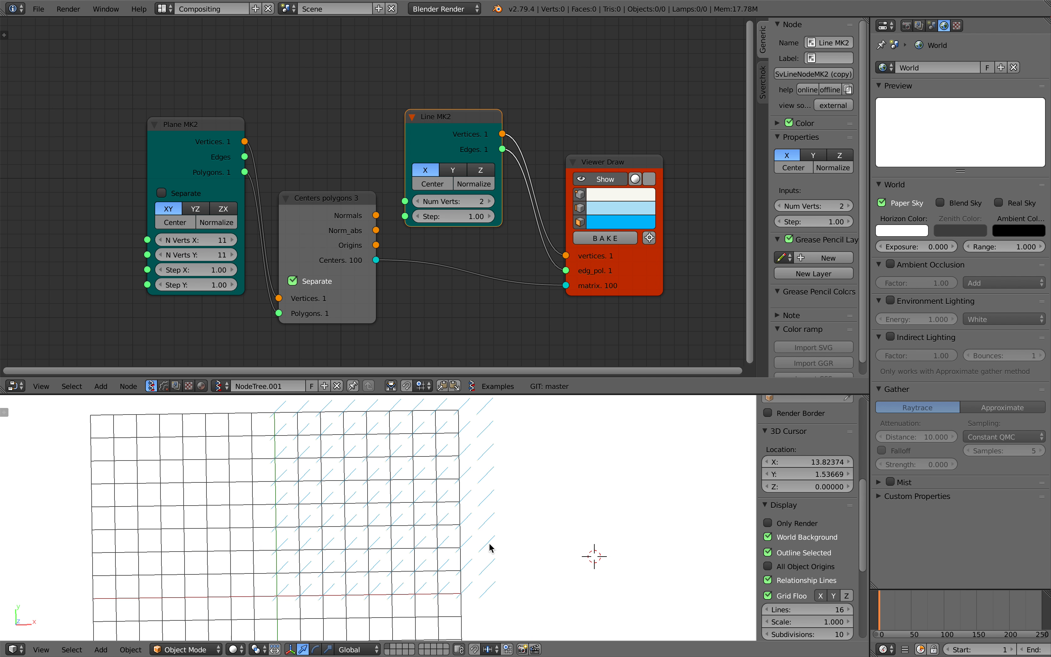
scroll(435, 485, up, 1)
scroll(435, 485, down, 1)
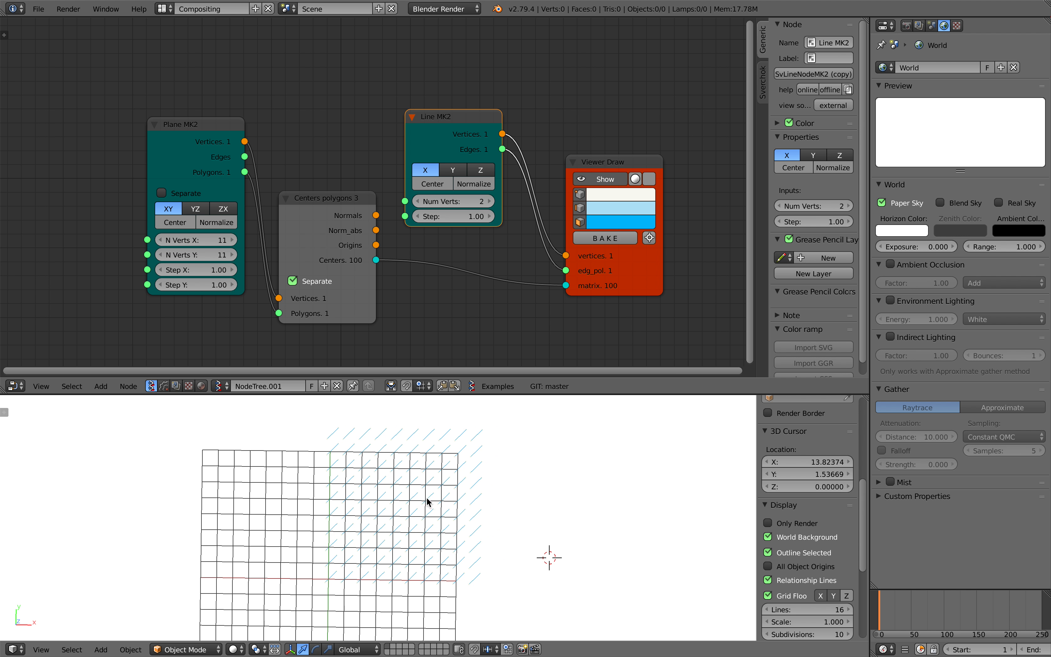
click(768, 596)
scroll(587, 526, up, 1)
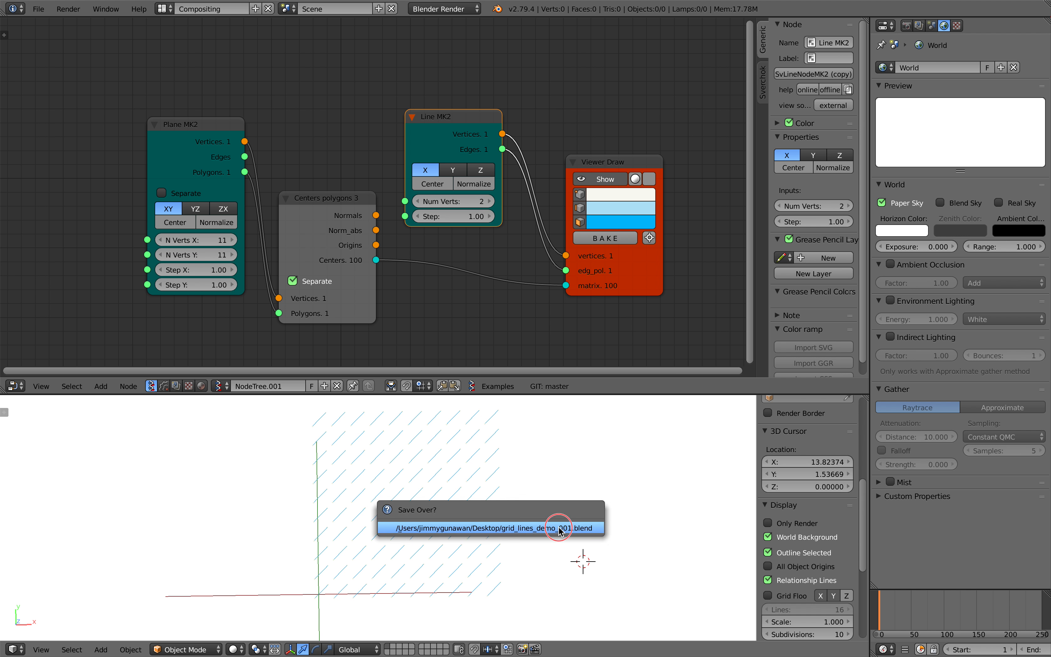
click(777, 524)
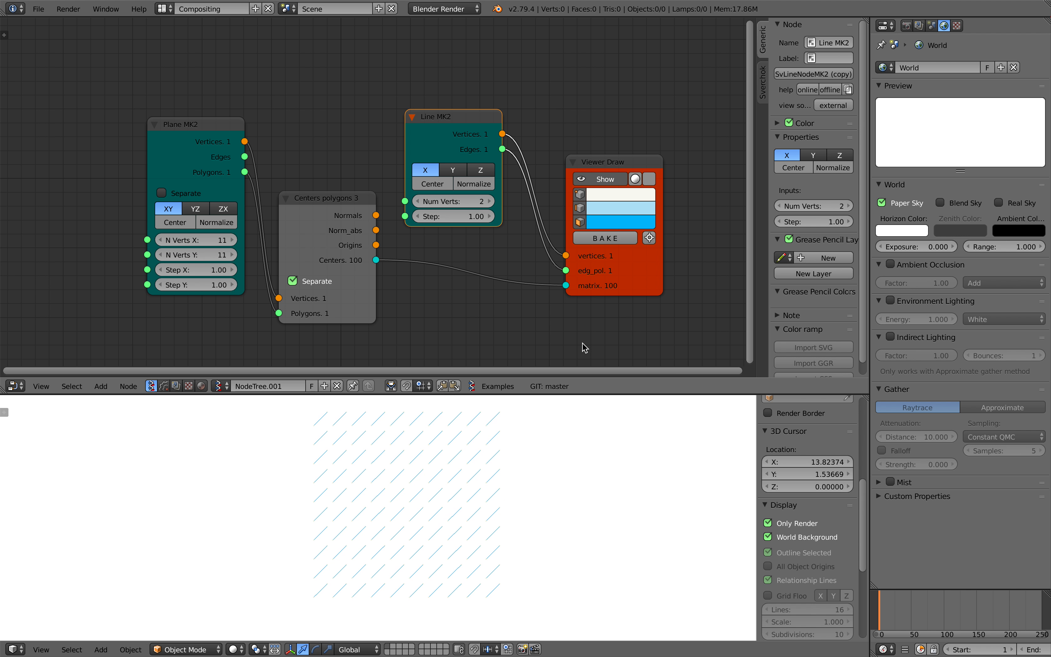
Change the edge color of the Viewer Draw node to black
click(615, 204)
drag(706, 108, 705, 129)
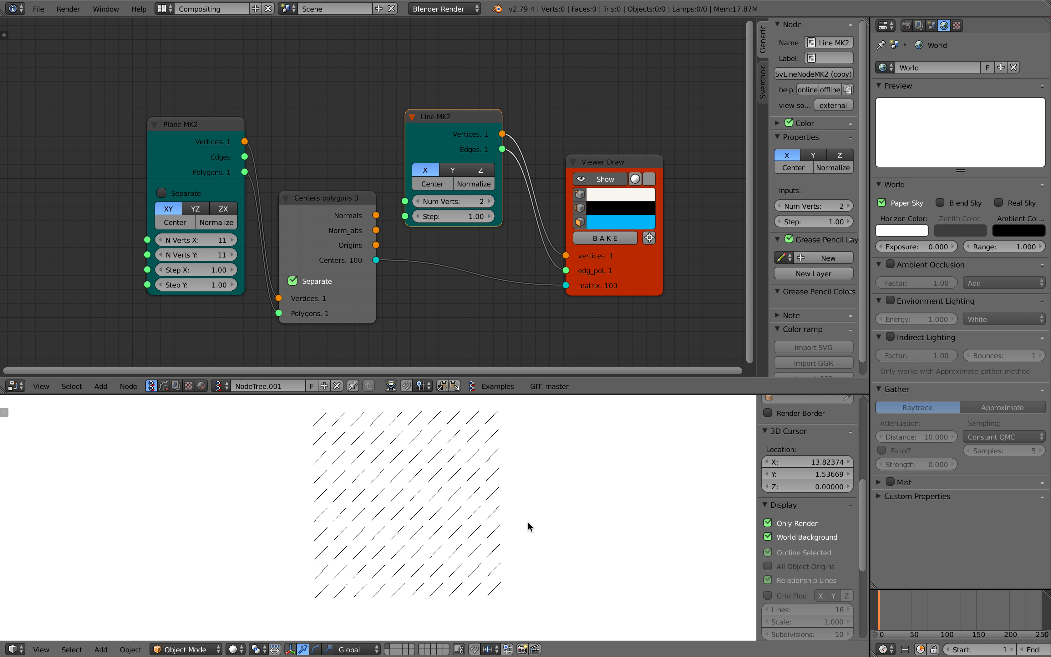
Set the Line MK2 step to 1.08 and save over the file
mouse_move(443, 216)
mouse_down()
mouse_move(458, 216)
mouse_move(439, 216)
mouse_up()
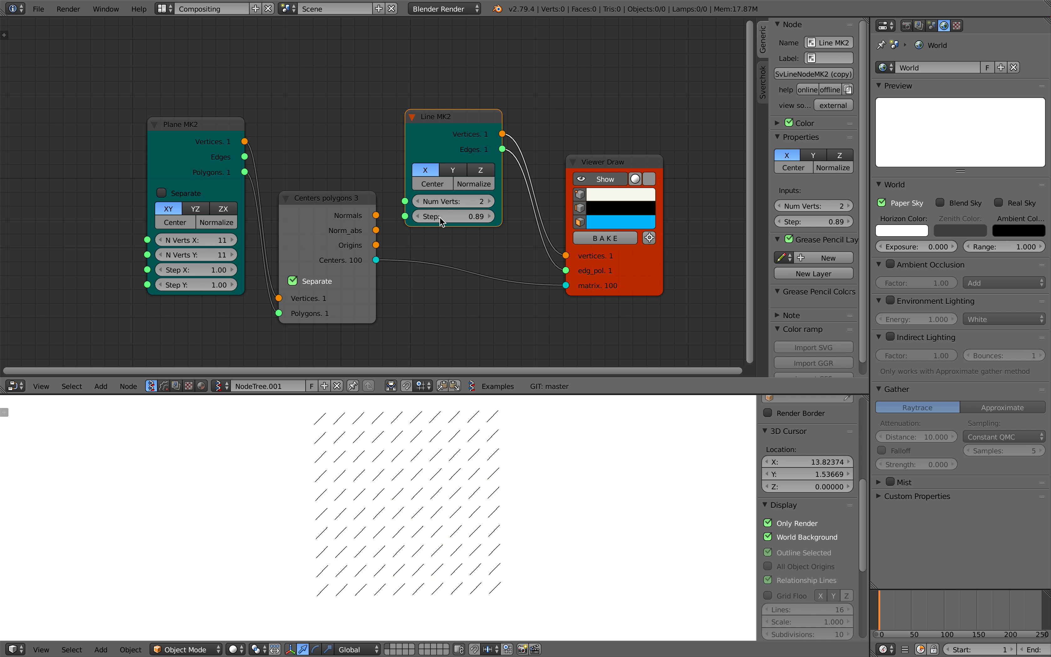
click(435, 185)
middle_drag(449, 255, 443, 256)
drag(455, 218, 465, 218)
key(KP_7)
key(ctrl+s)
click(496, 481)
drag(590, 292, 589, 284)
scroll(348, 249, up, 1)
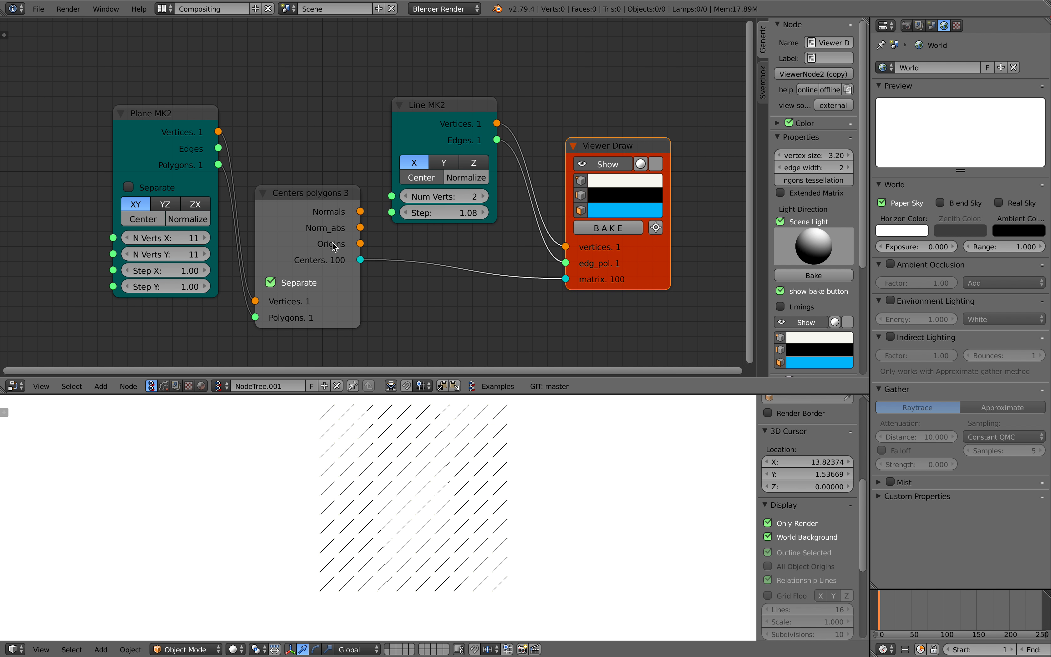
click(296, 209)
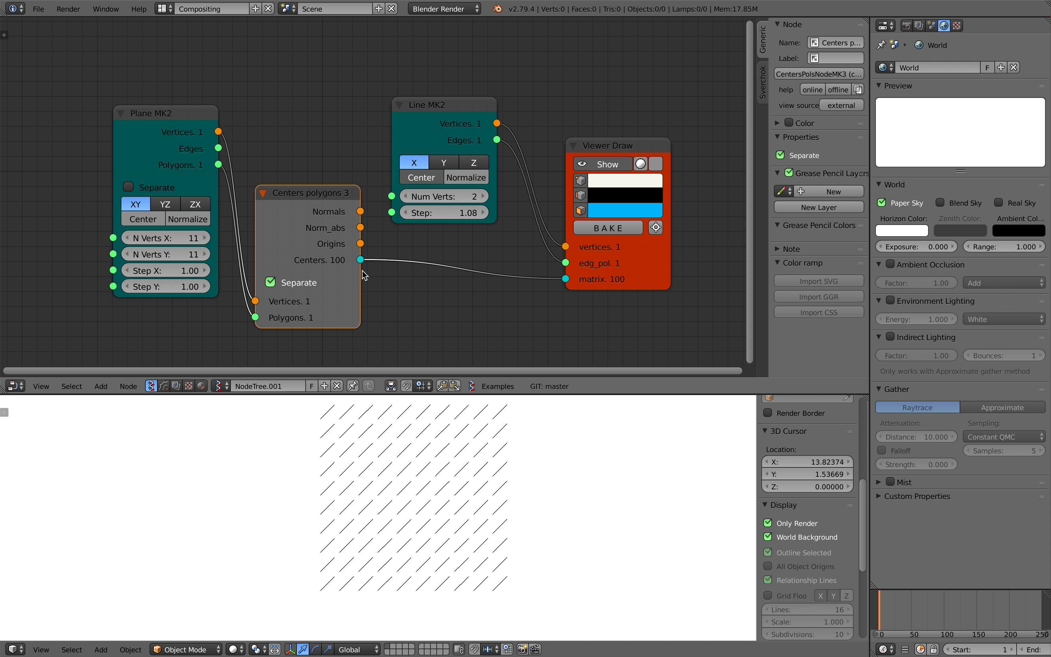
Return the 3D view to the Top viewpoint and save over the file
middle_drag(392, 500, 412, 518)
click(43, 649)
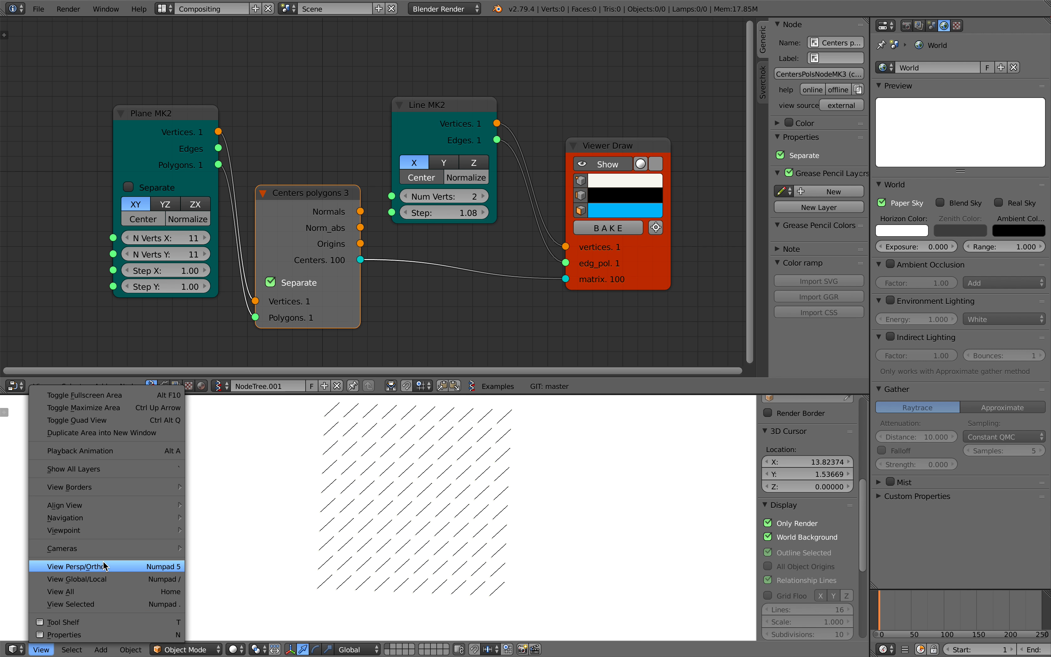
mouse_move(123, 555)
mouse_move(122, 531)
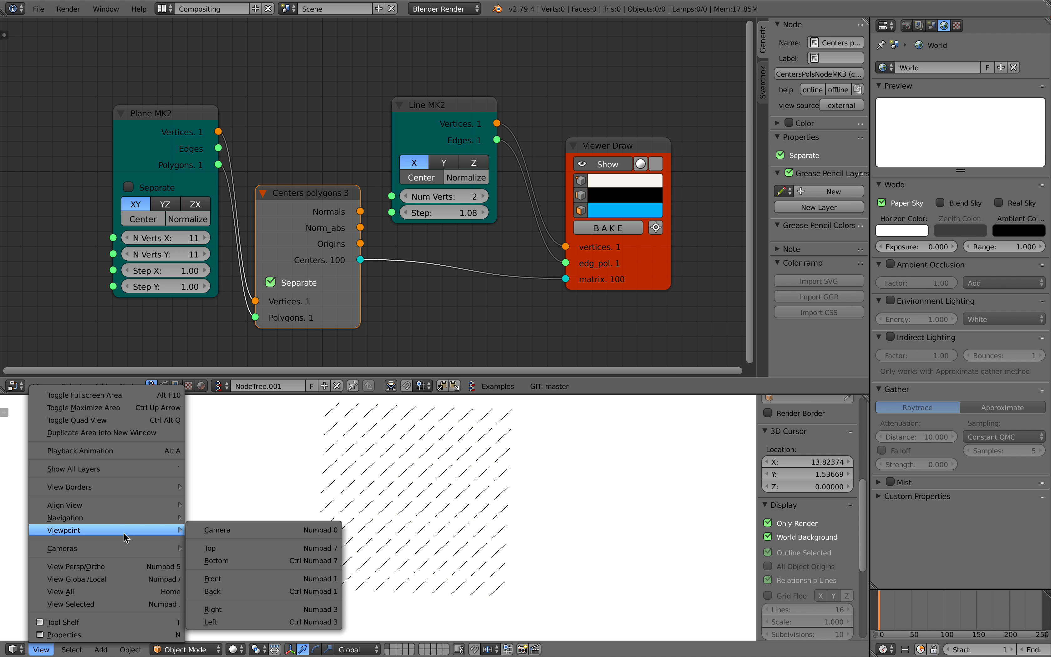
click(235, 551)
shift+middle_drag(543, 513, 505, 526)
key(ctrl+s)
click(504, 527)
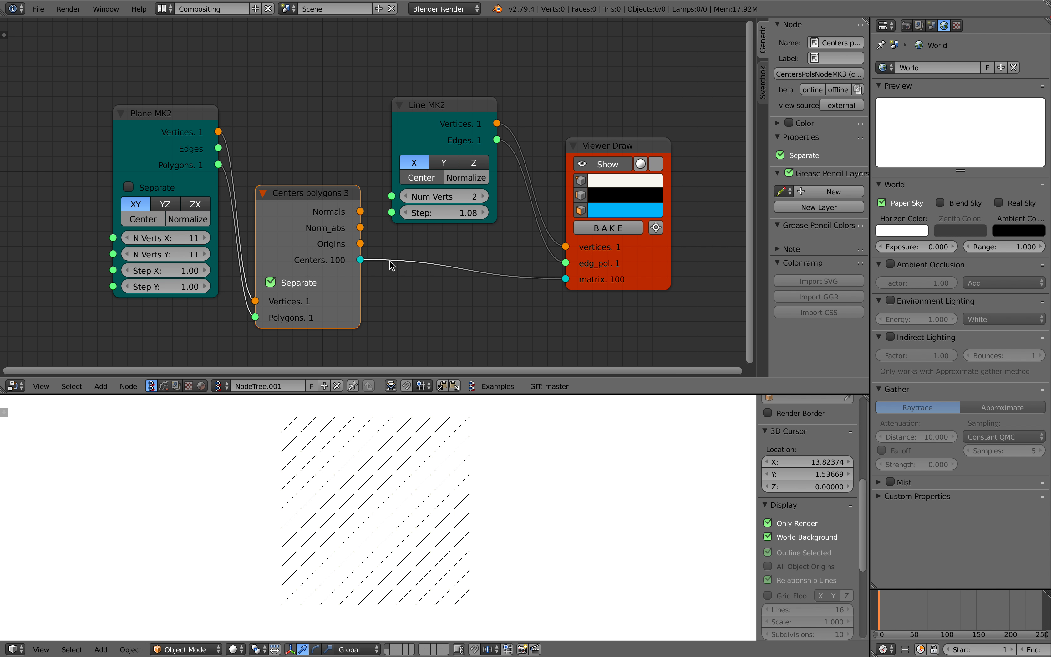
Set the Viewer Draw edge width to 4 and the Line MK2 step to 0.89
click(619, 153)
click(813, 167)
drag(812, 167, 669, 358)
drag(443, 212, 434, 213)
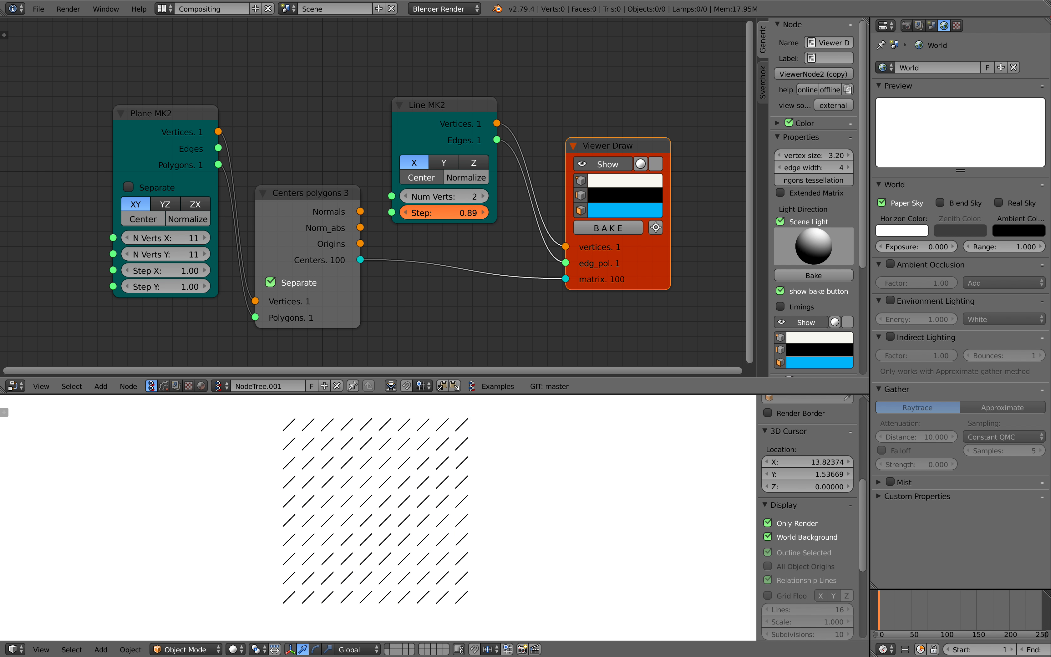
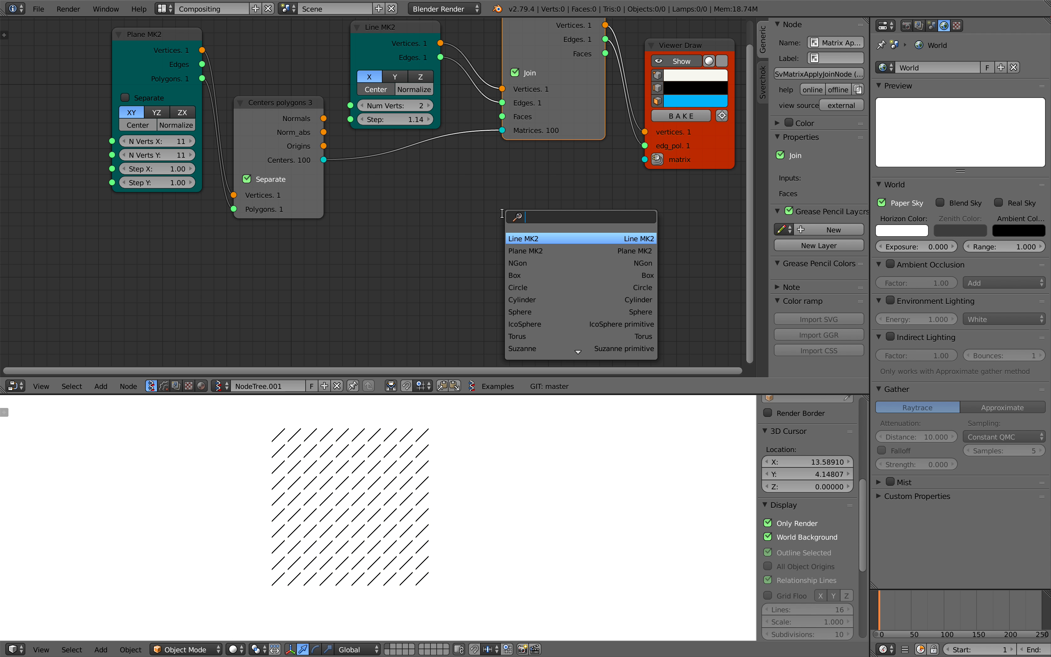
Add a second Plane MK2 node, save over the file, and connect the node's vertices to the Viewer Draw matrix input
text(plan)
key(Return)
click(446, 176)
key(ctrl+s)
click(447, 176)
mouse_move(537, 198)
mouse_down()
mouse_move(633, 152)
mouse_move(645, 160)
mouse_up()
Set the second plane's N Verts X to 6 and both steps to 10.68, and save over the file
mouse_move(491, 315)
mouse_down()
mouse_move(500, 329)
mouse_move(571, 329)
mouse_up()
scroll(462, 492, down, 3)
shift+middle_drag(462, 480, 421, 505)
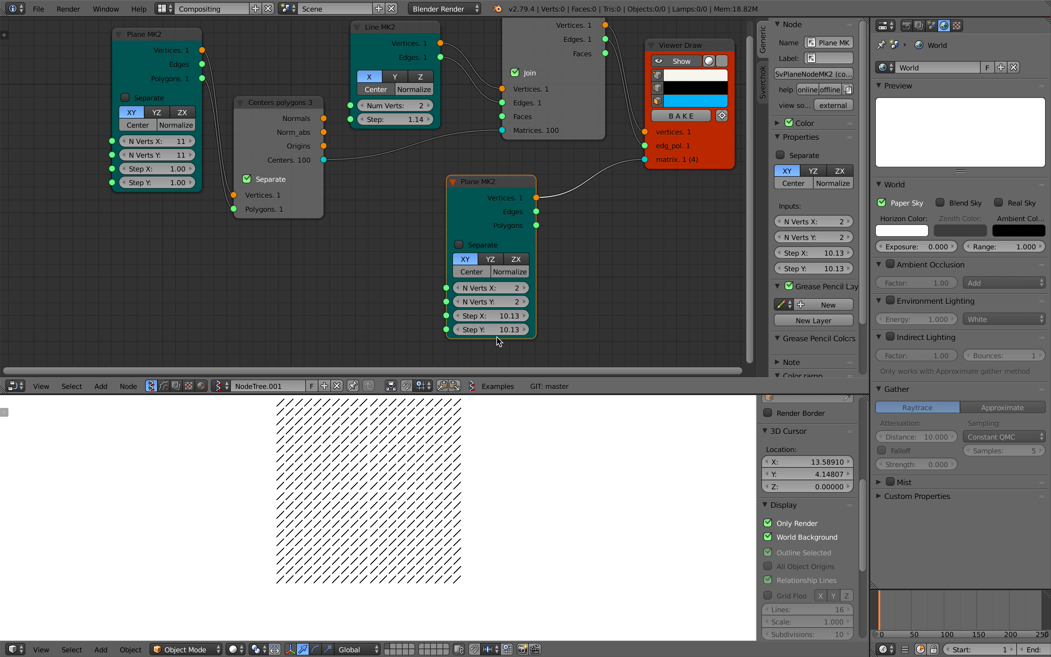
drag(499, 330, 516, 330)
drag(526, 287, 543, 288)
shift+middle_drag(429, 520, 232, 547)
scroll(356, 523, down, 2)
scroll(356, 524, up, 2)
key(ctrl+s)
click(357, 523)
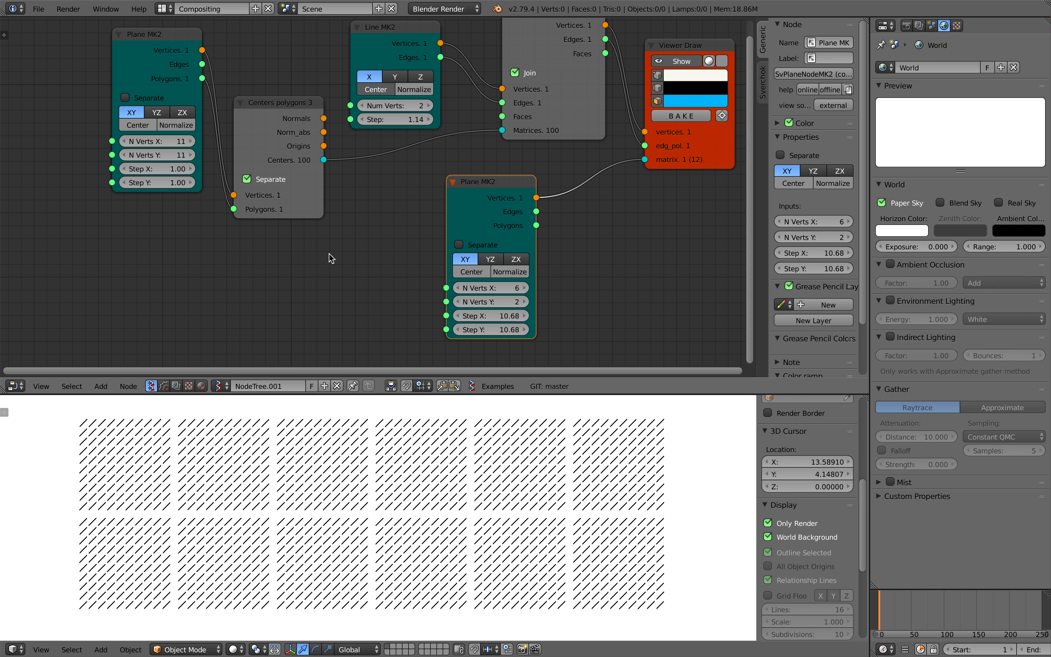
Add a Random Num Gen node, feed its value into the Line MK2 step, and set it to Float with seed 146
key(shift+a)
click(272, 266)
text(random n)
click(309, 318)
click(304, 275)
drag(312, 276, 361, 118)
middle_drag(335, 259, 340, 233)
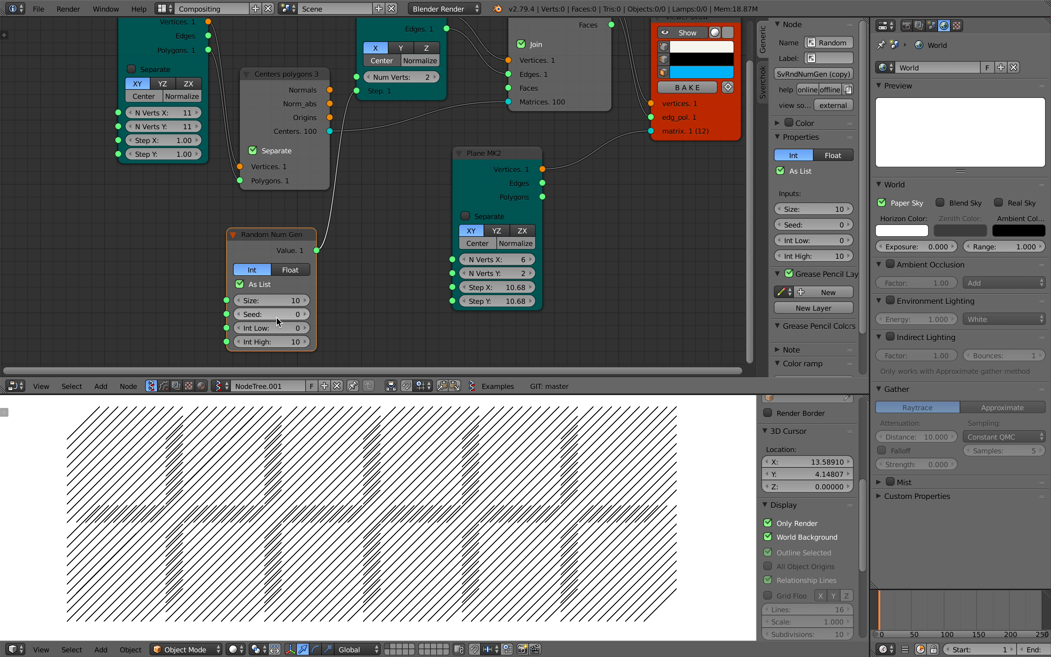
click(289, 270)
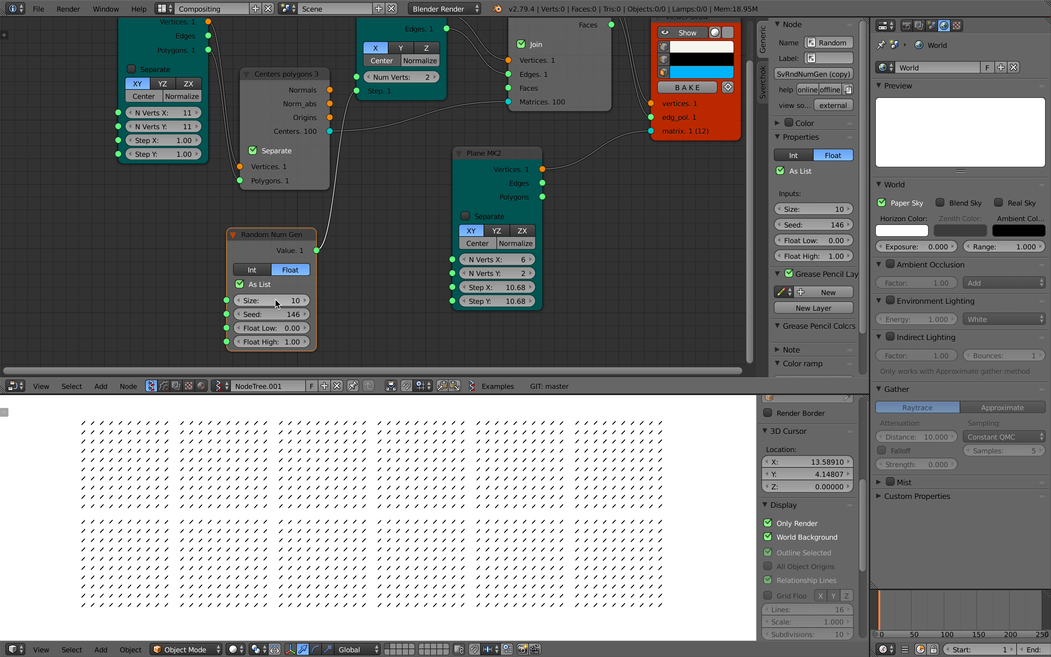
drag(293, 247, 246, 254)
Insert a List Split node between Random Num Gen and Line MK2, with random size 130, seed 834 and Float High 1.76
key(shift+a)
click(345, 245)
text(spli)
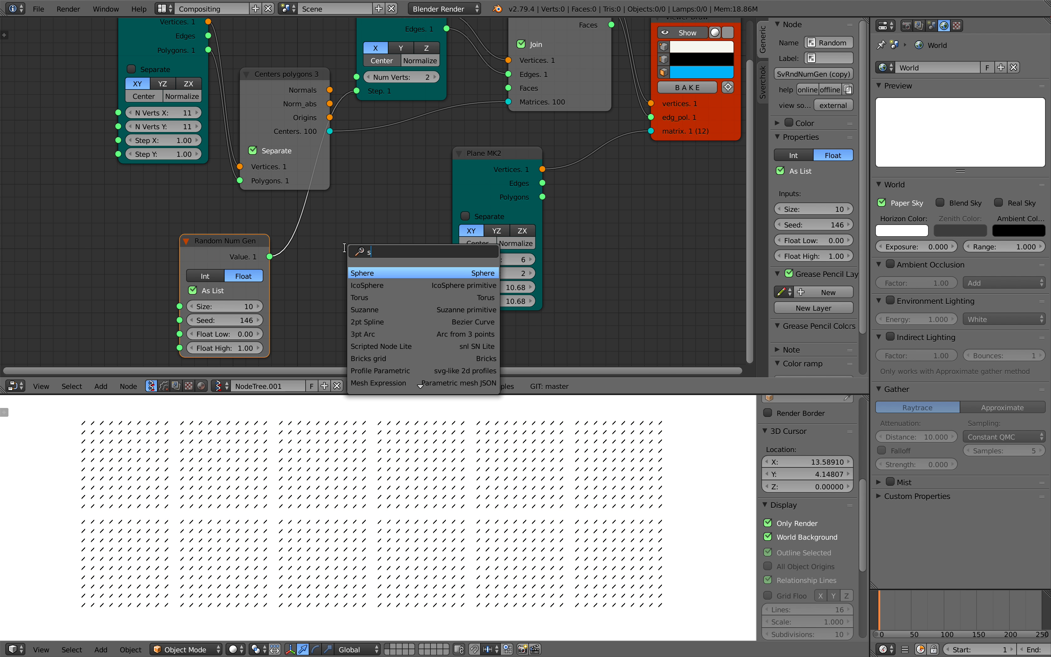
key(Down)
key(Down)
key(Return)
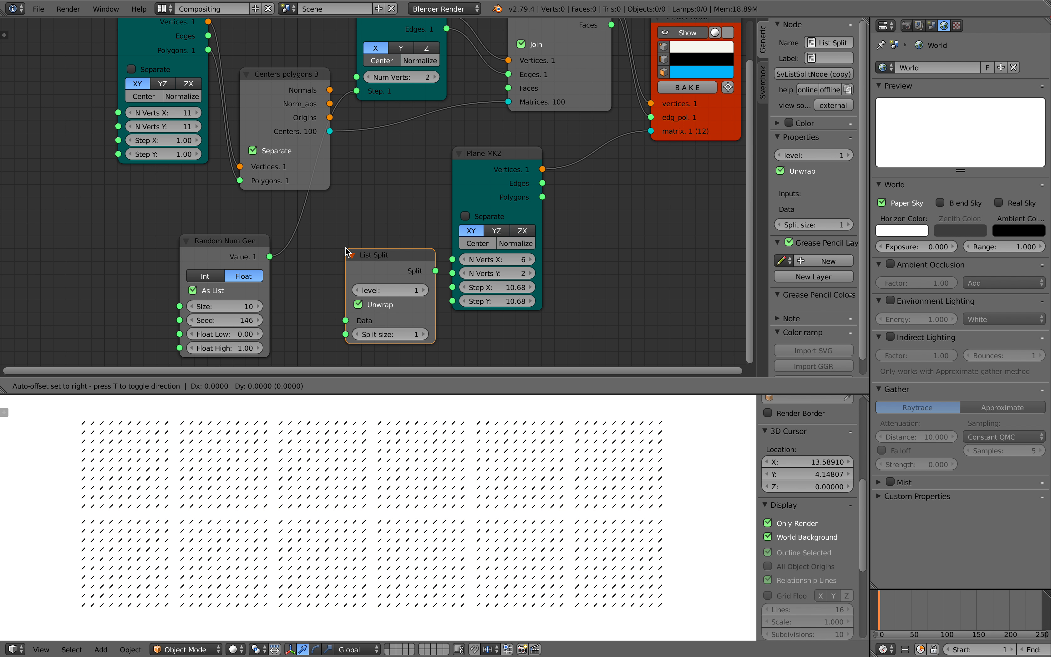
click(319, 216)
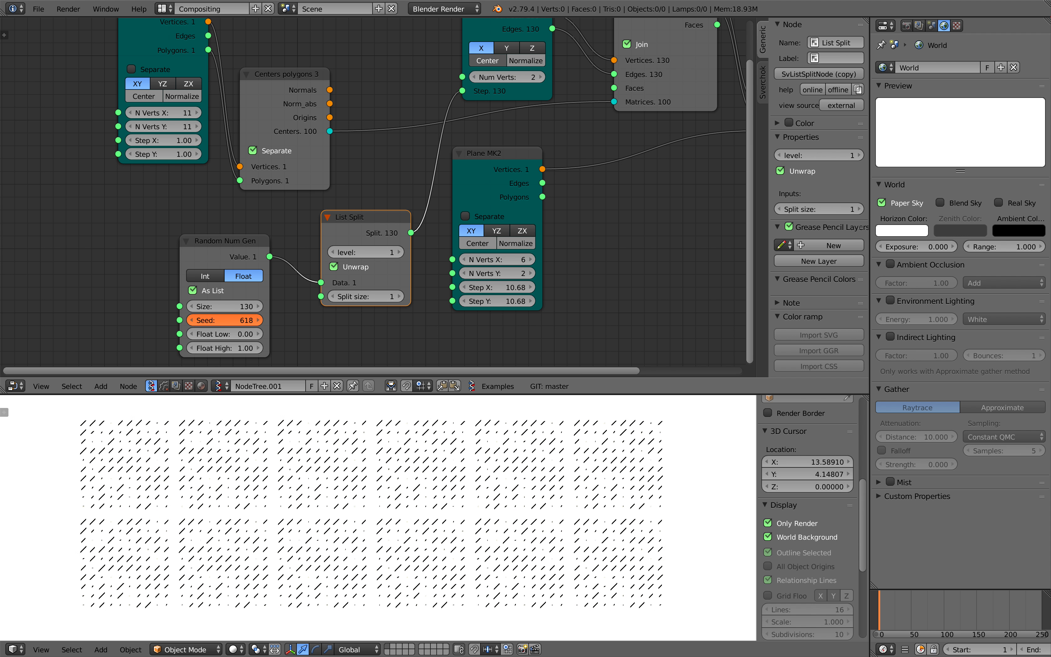
mouse_move(224, 320)
mouse_down()
mouse_move(222, 352)
mouse_move(237, 323)
mouse_move(271, 322)
mouse_up()
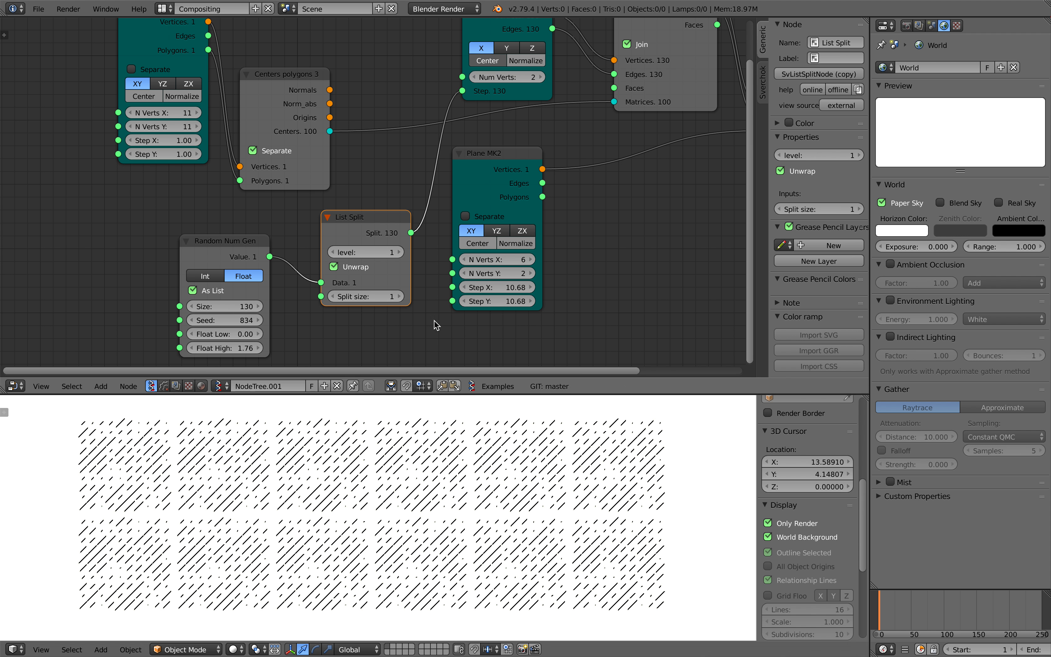
Delete the List Split and Random Num Gen nodes
scroll(381, 193, down, 1)
drag(368, 236, 354, 233)
middle_drag(361, 157, 31, 282)
scroll(261, 218, up, 5)
key(Home)
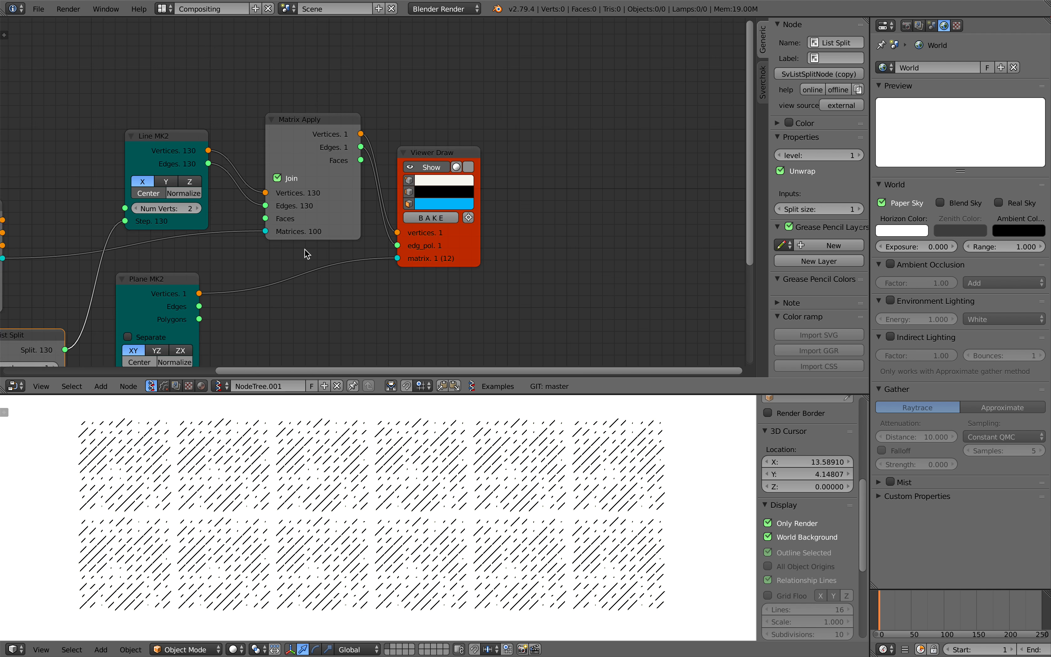
key(x)
click(201, 270)
key(x)
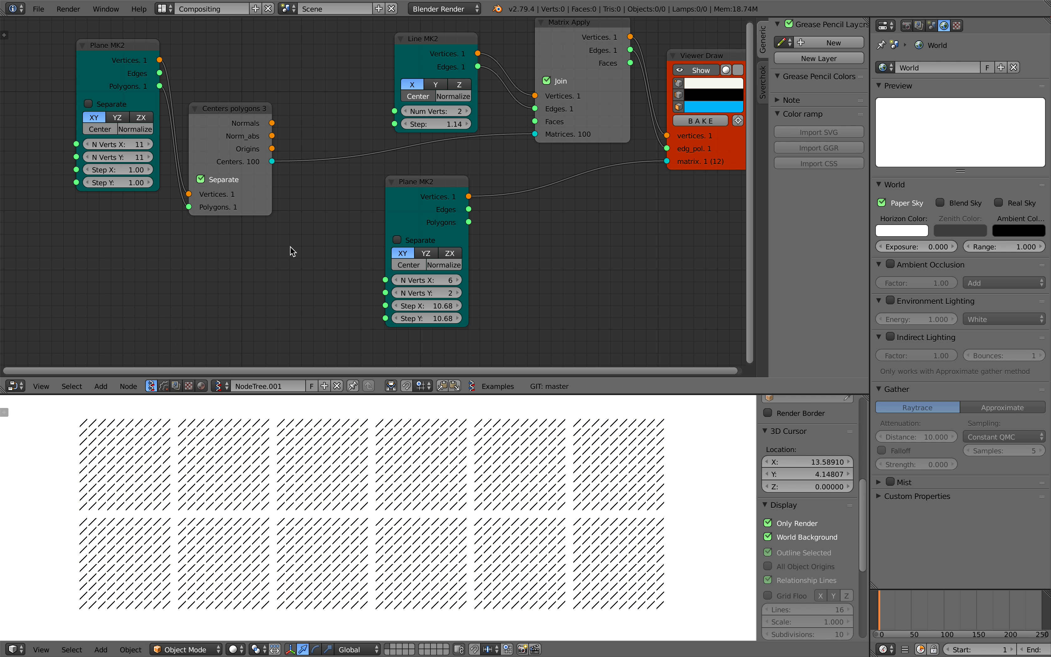
key(Home)
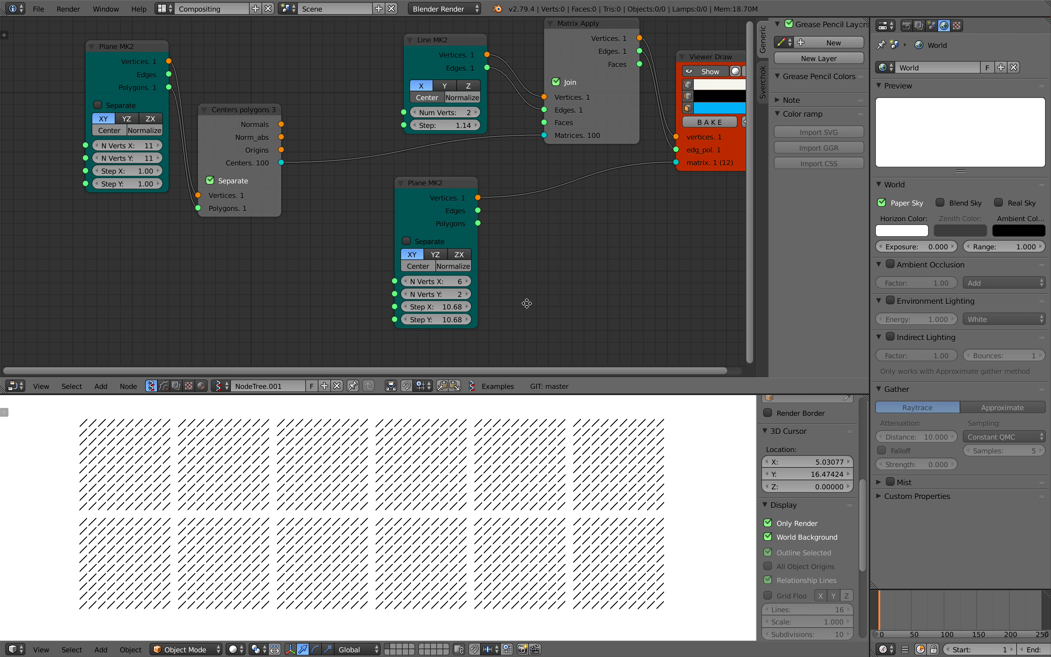
Delete the Plane MK2 node feeding the Viewer Draw matrix input and save over the file
drag(420, 196, 513, 198)
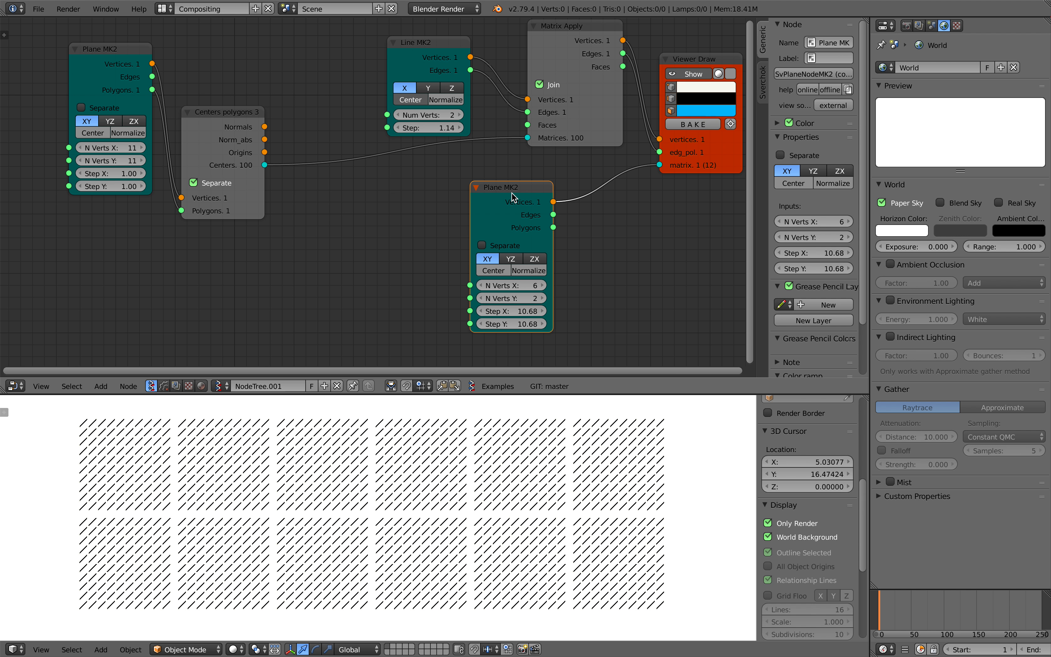
key(x)
middle_drag(547, 208, 537, 233)
key(super+s)
click(538, 233)
drag(686, 189, 703, 176)
scroll(521, 188, down, 1)
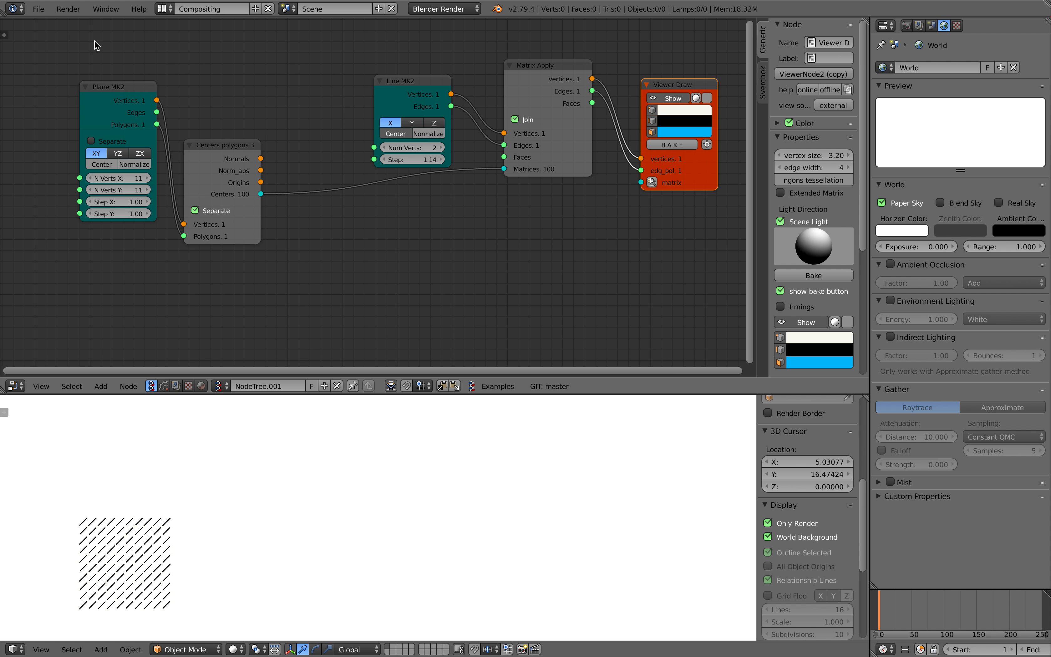
Save the file under the incremented name grid_lines_demo_002.blend
click(39, 9)
click(69, 118)
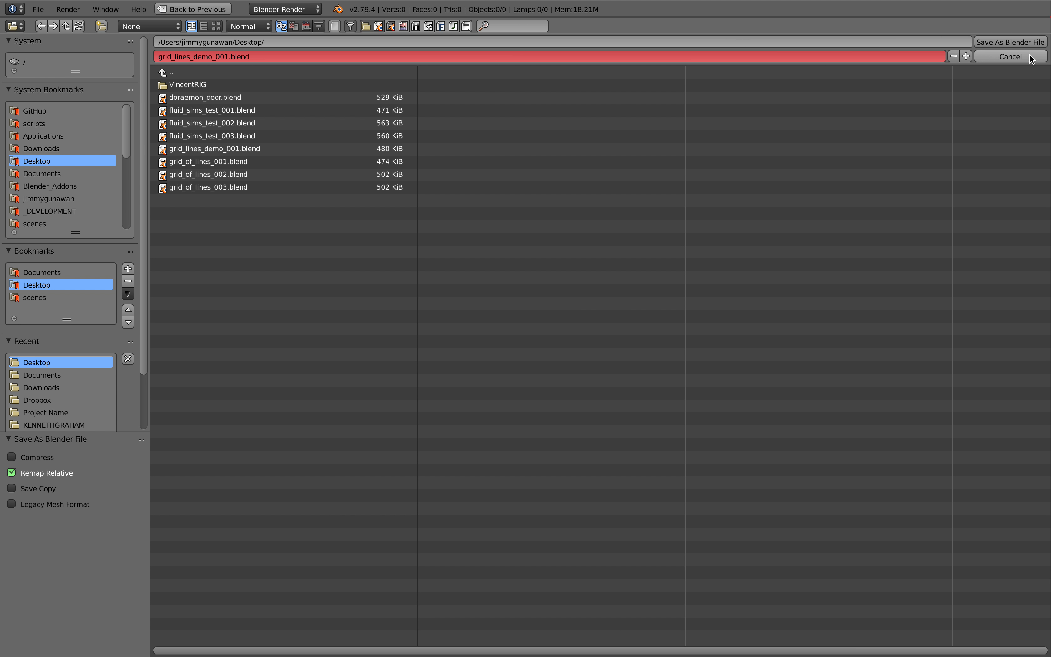
click(967, 56)
key(Return)
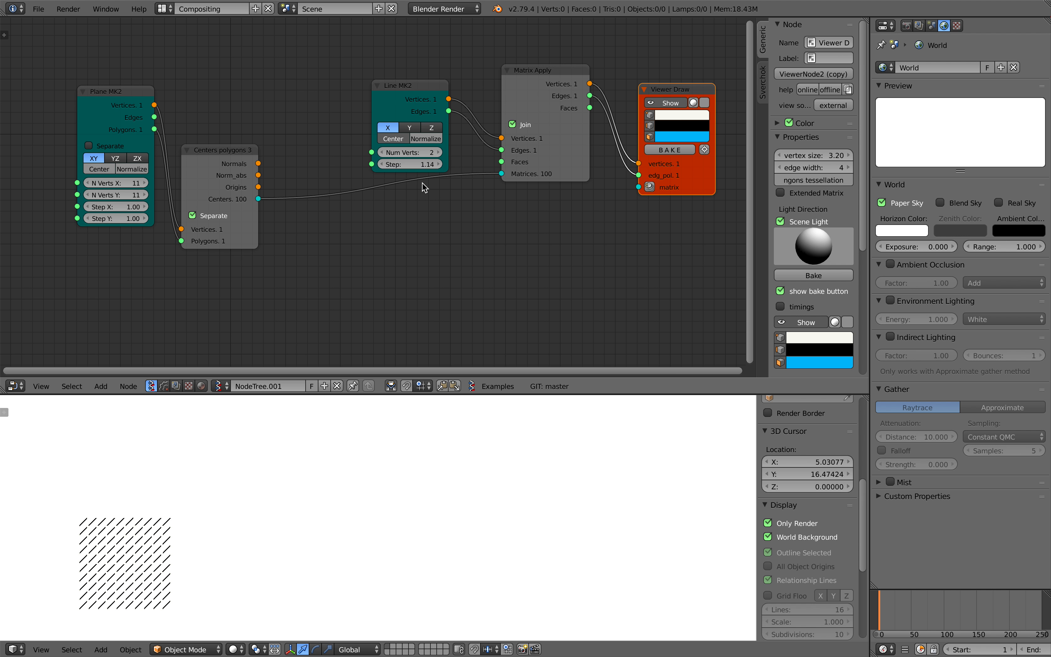
Spread out the Plane, Centers polygons, Line and Viewer Draw nodes into a clear layout and save over the file
drag(249, 166, 346, 186)
drag(398, 89, 394, 69)
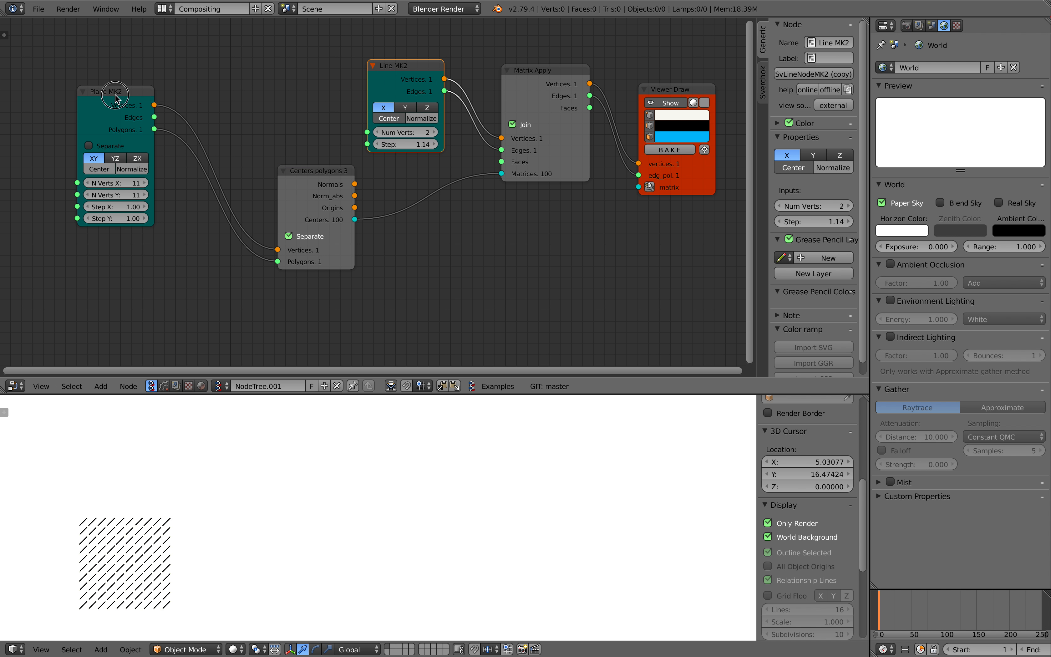
drag(126, 99, 206, 127)
drag(313, 178, 343, 192)
middle_drag(496, 143, 423, 153)
scroll(486, 135, down, 2)
key(ctrl+s)
click(423, 154)
drag(600, 102, 647, 119)
Select all nodes except Viewer Draw, save over the file, and group the selection into a monad
drag(106, 52, 490, 207)
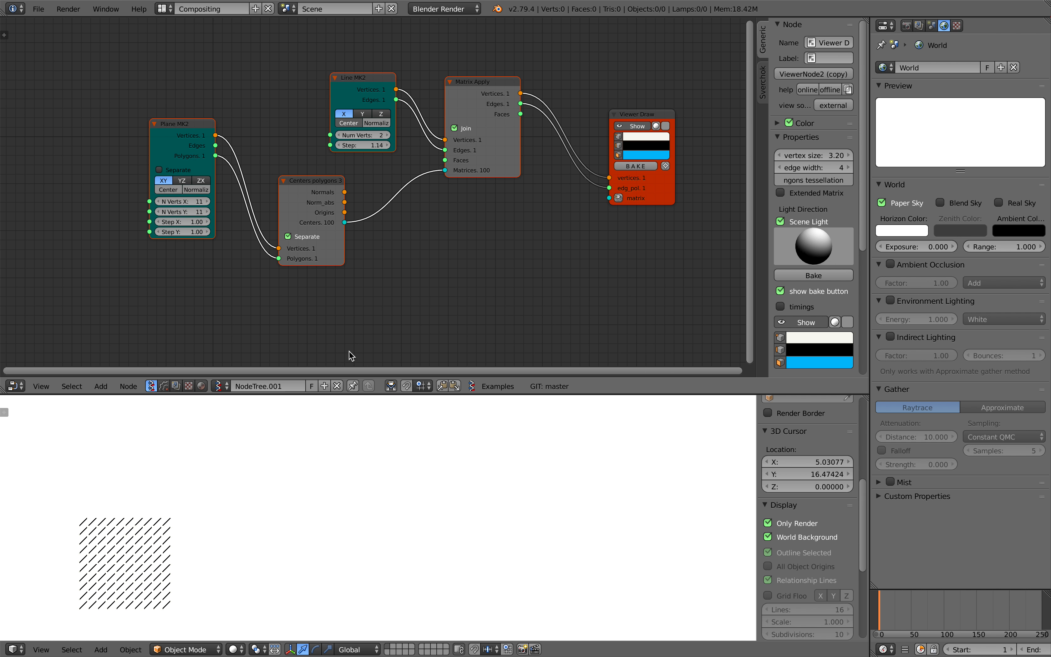
key(ctrl+s)
click(424, 276)
middle_drag(431, 267, 428, 272)
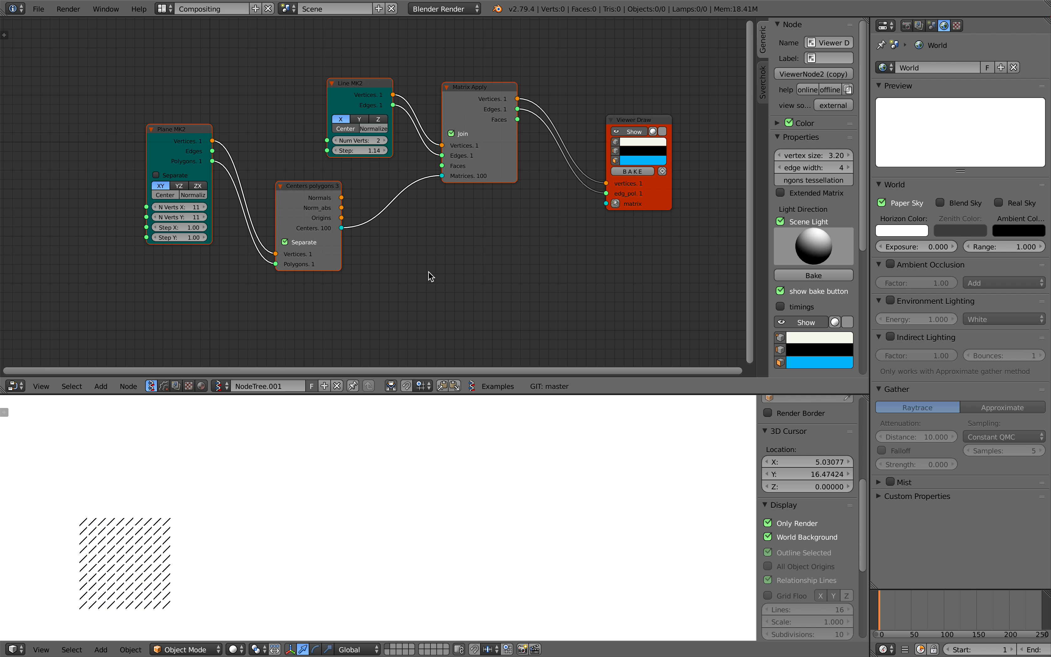
key(ctrl+g)
scroll(351, 255, up, 2)
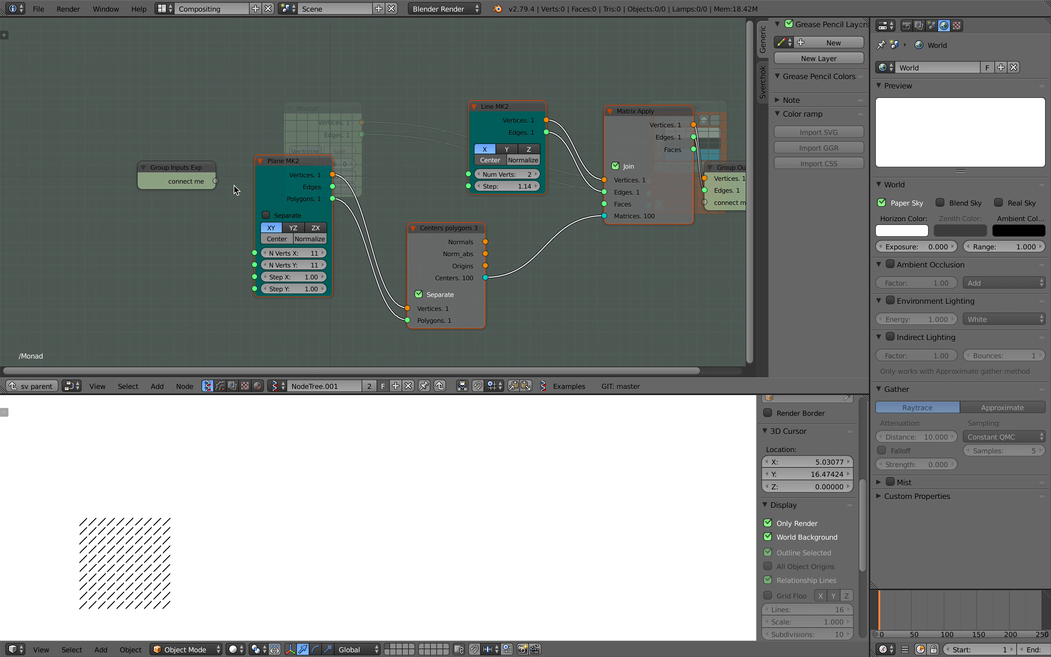
Expose the Line MK2 step as a group input and reposition the nodes inside the monad
drag(216, 181, 233, 174)
drag(431, 163, 468, 186)
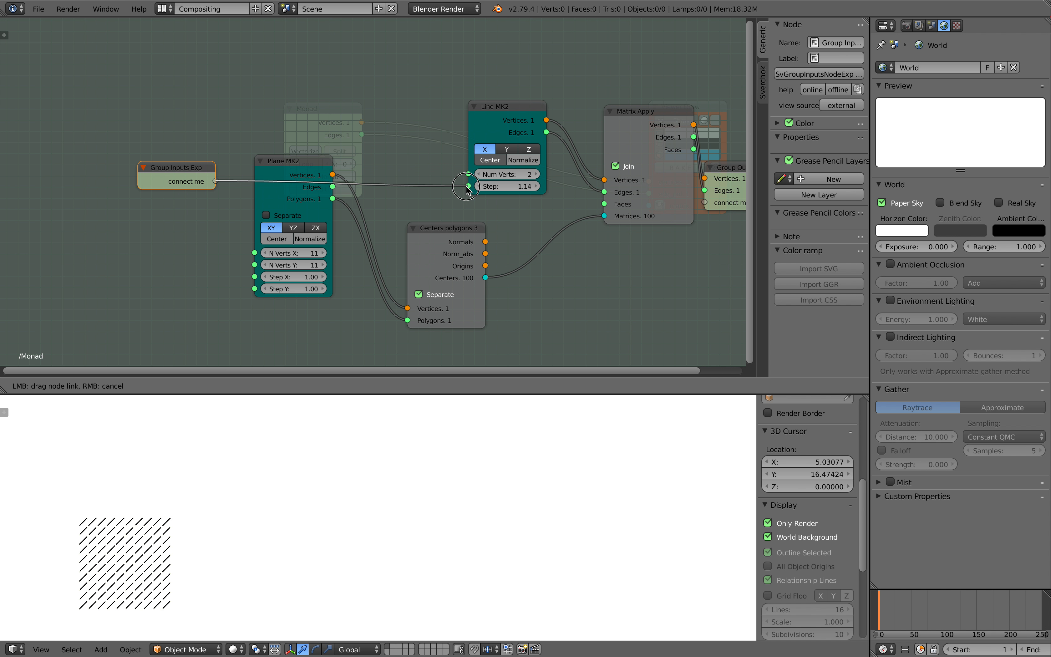
scroll(582, 145, up, 2)
drag(460, 129, 454, 104)
drag(102, 184, 98, 115)
scroll(400, 234, down, 3)
middle_drag(597, 237, 520, 197)
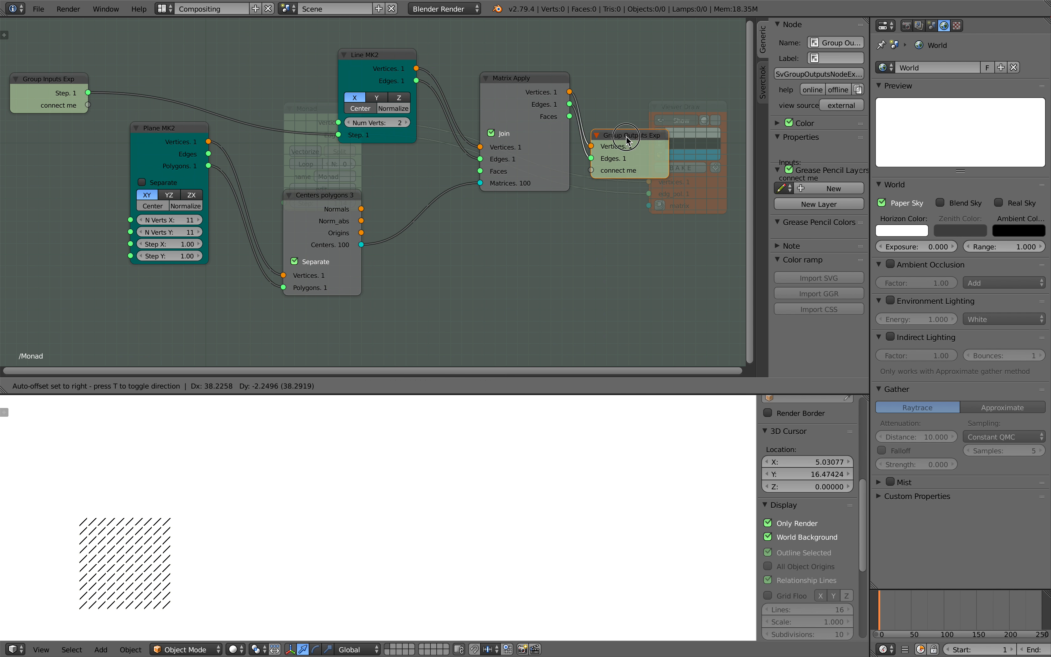
Return to the parent tree, place the monad beside Viewer Draw and name it myLine
click(31, 385)
middle_drag(319, 205, 257, 239)
drag(277, 113, 471, 106)
middle_drag(451, 152, 340, 162)
scroll(340, 162, up, 3)
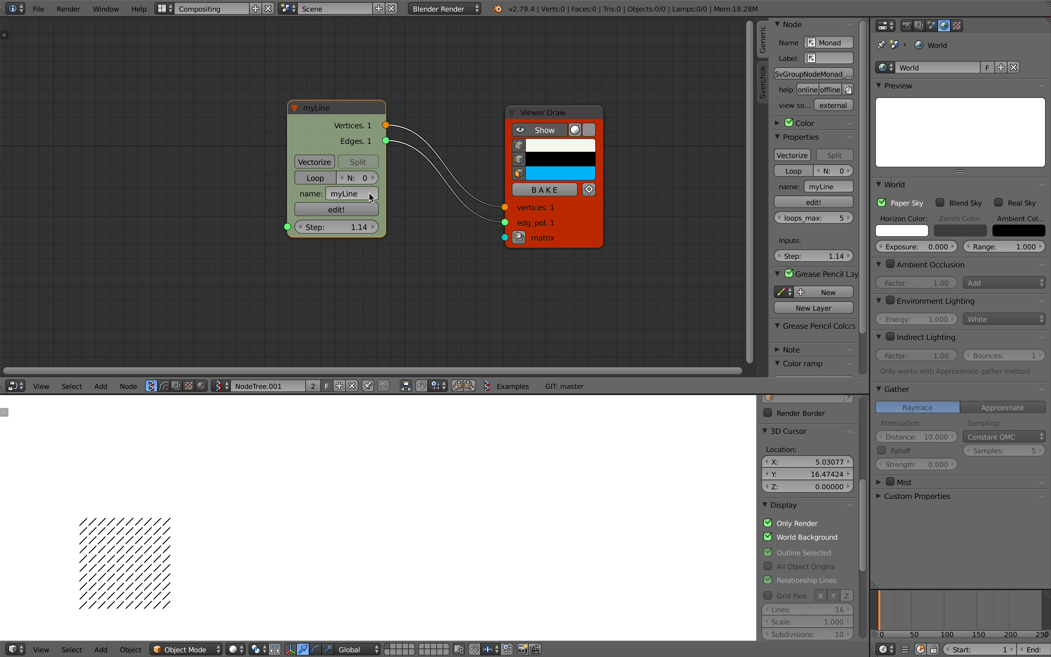
Vary the step value of the myLine monad and leave it at 0.48
drag(337, 228, 303, 227)
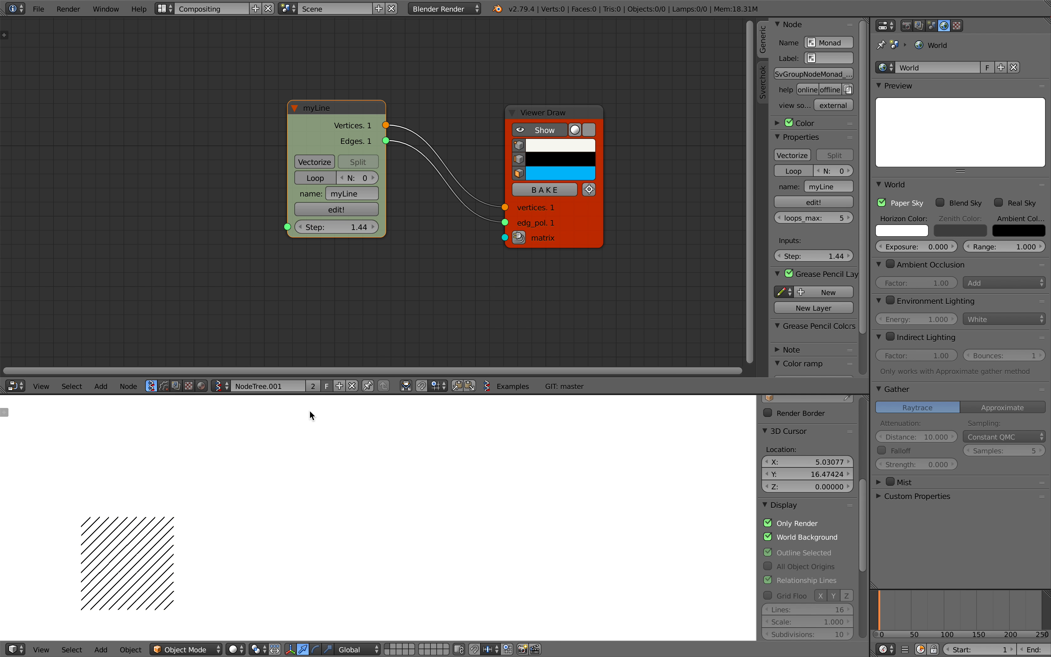
shift+middle_drag(300, 418, 392, 381)
drag(337, 227, 196, 227)
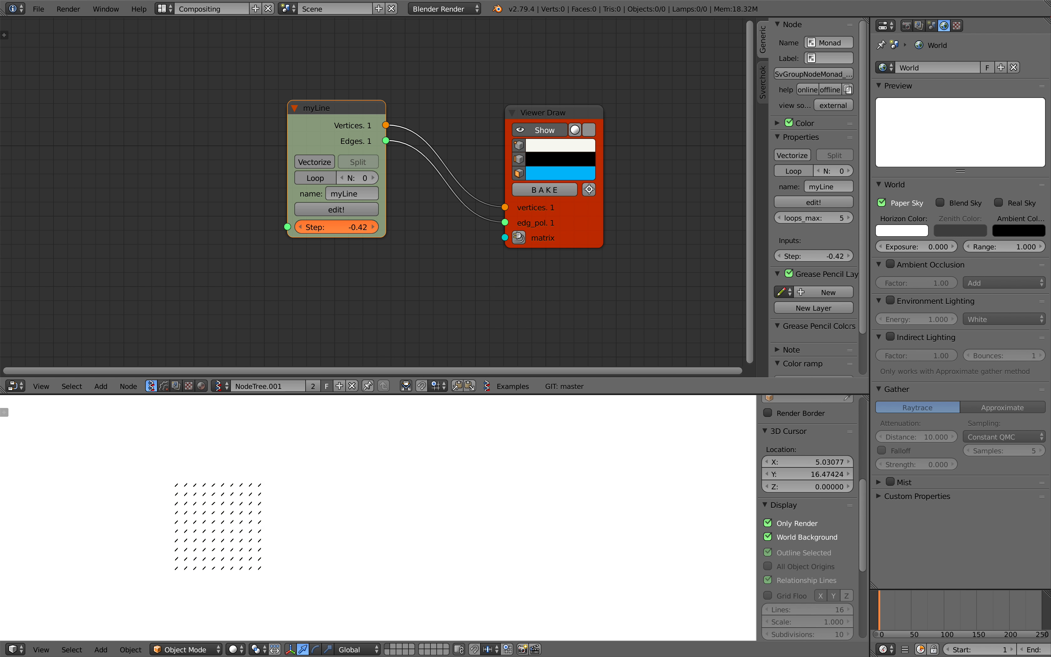
Try a Matrix in node on the Viewer Draw matrix input, reset its location to 0, and delete the node
click(517, 238)
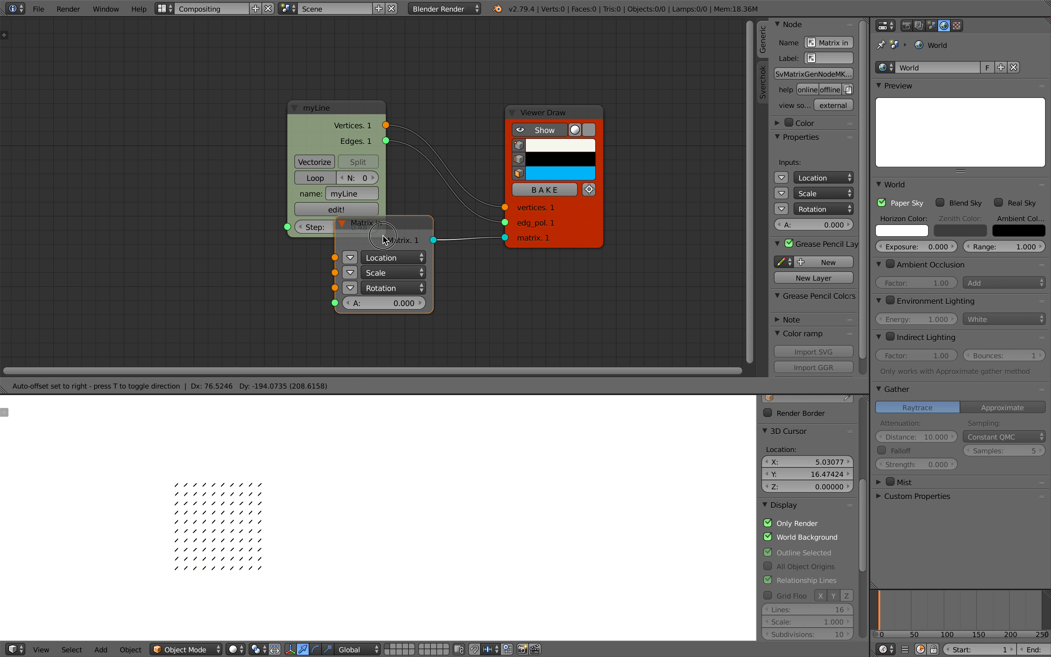
drag(393, 258, 449, 258)
drag(392, 258, 393, 285)
text(0)
key(Return)
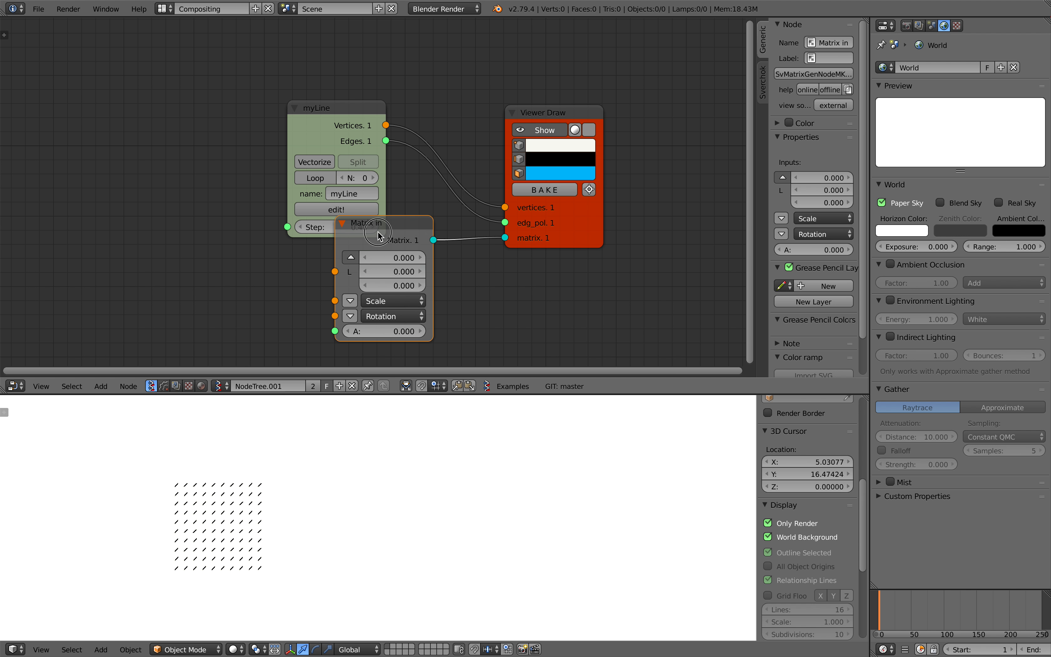
key(x)
Add a Plane MK2 node below myLine, connect its vertices to the Viewer Draw matrix input, and save over the file
middle_drag(355, 299, 345, 240)
key(alt+space)
text(plane)
key(Return)
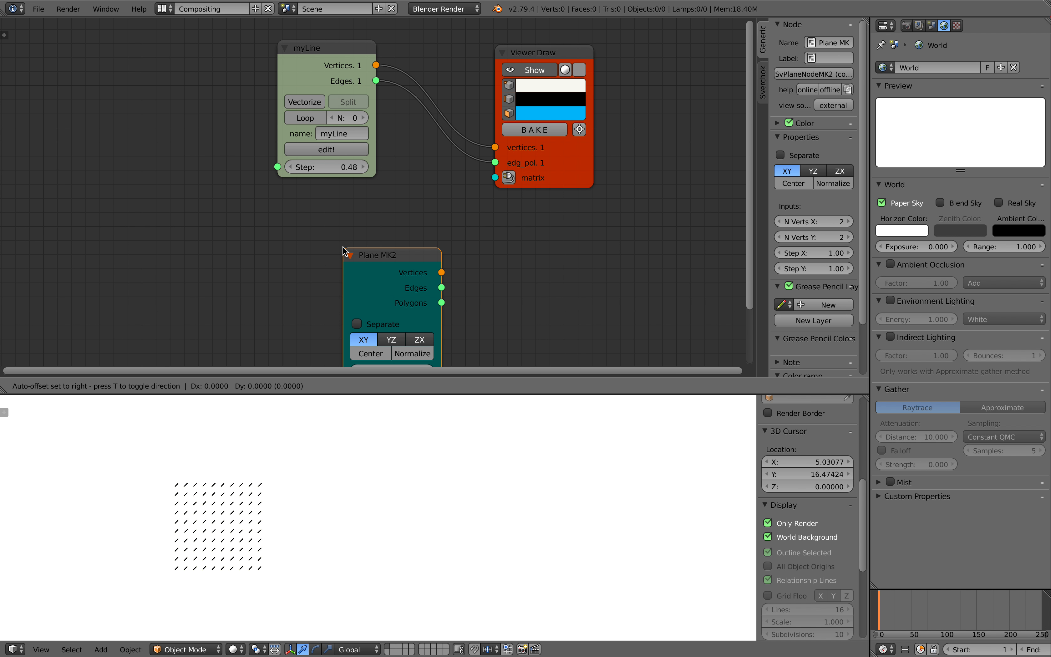
click(279, 210)
drag(382, 233, 503, 176)
key(ctrl+s)
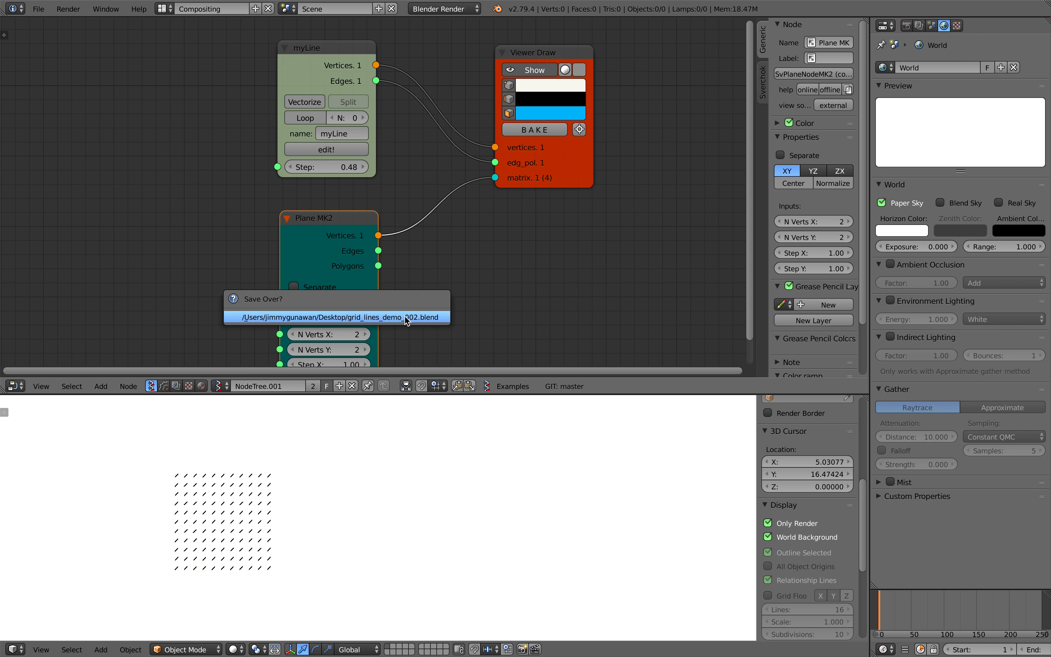
click(407, 316)
Set the plane's N Verts X and Y to 8 and both steps to 3.30
middle_drag(401, 315, 377, 246)
drag(324, 265, 324, 280)
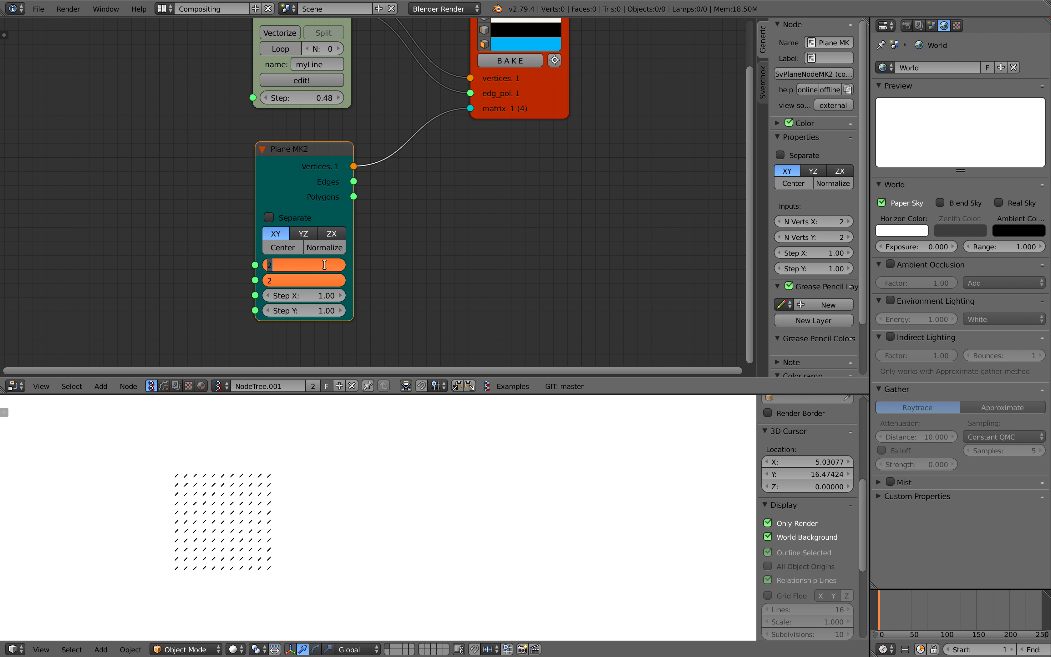
drag(308, 297, 366, 311)
scroll(391, 469, down, 3)
shift+middle_drag(398, 475, 398, 519)
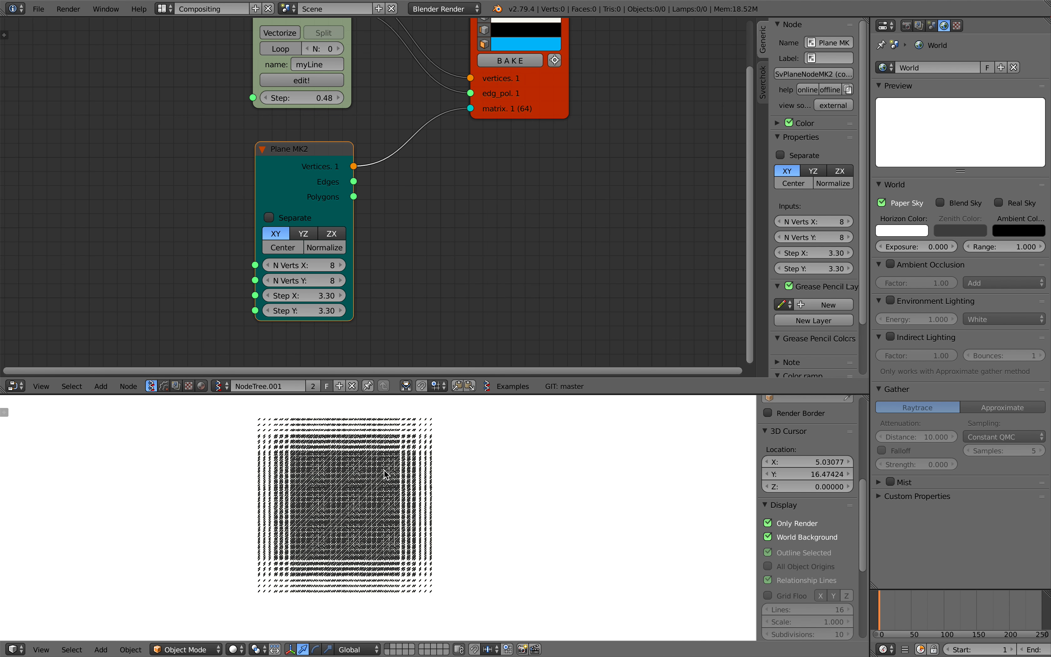
scroll(373, 481, up, 1)
Set the plane's Step X and Y to 11.00 and its N Verts X and Y to 5
drag(305, 314, 404, 298)
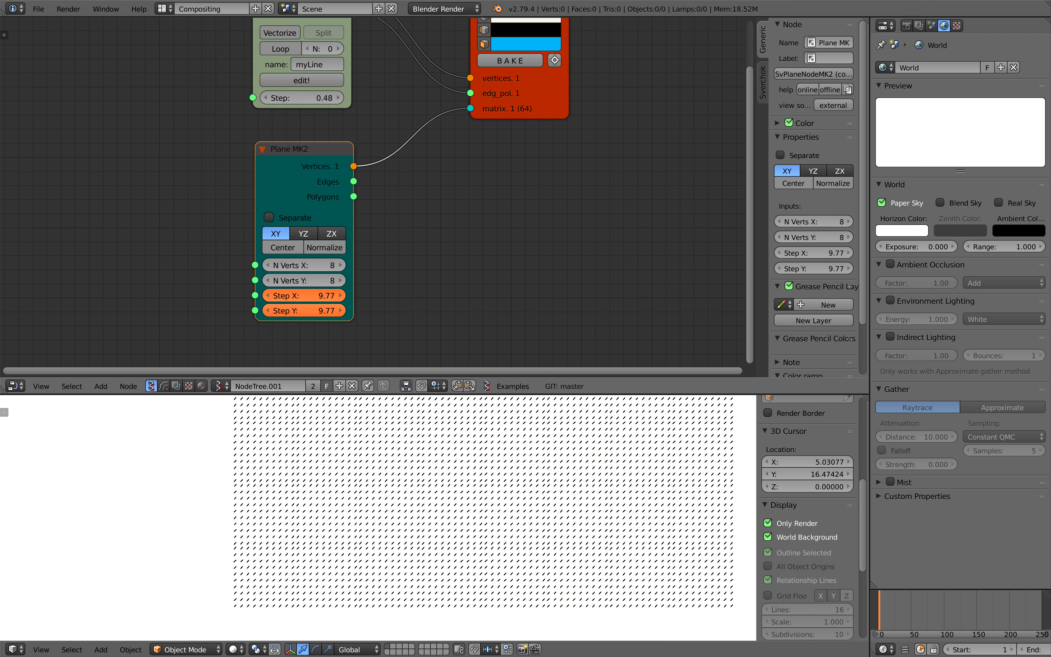
drag(300, 287, 337, 311)
text(5)
key(Return)
shift+middle_drag(413, 489, 372, 494)
Add a Random Num Gen node and place it beside the myLine monad
middle_drag(201, 169, 238, 198)
key(shift+a)
click(155, 172)
text(range)
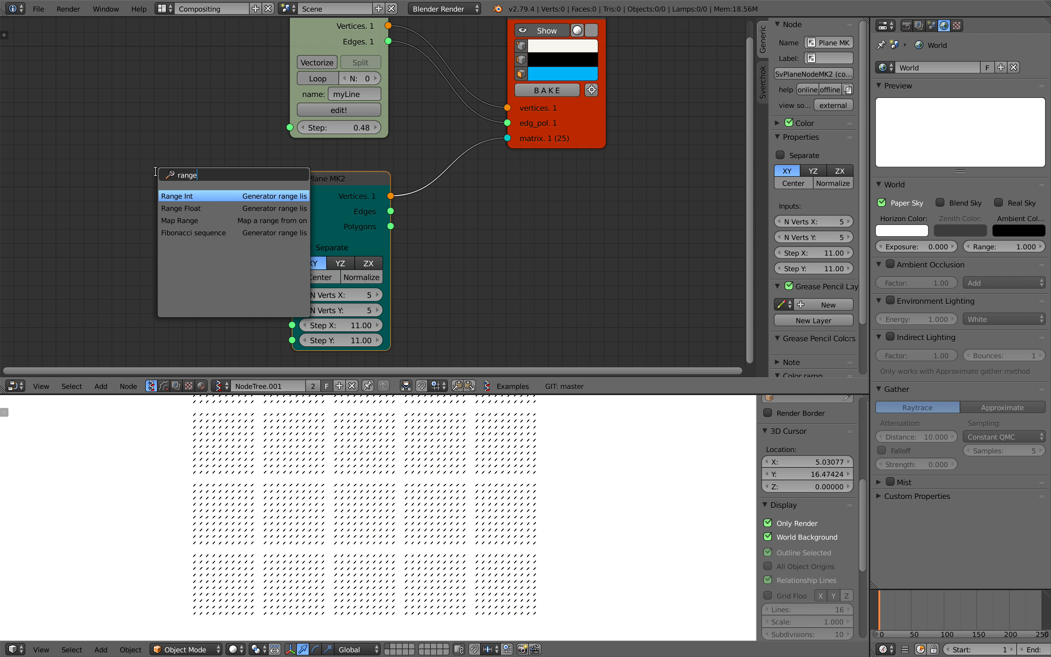
key(ctrl+a)
text(random n)
key(Return)
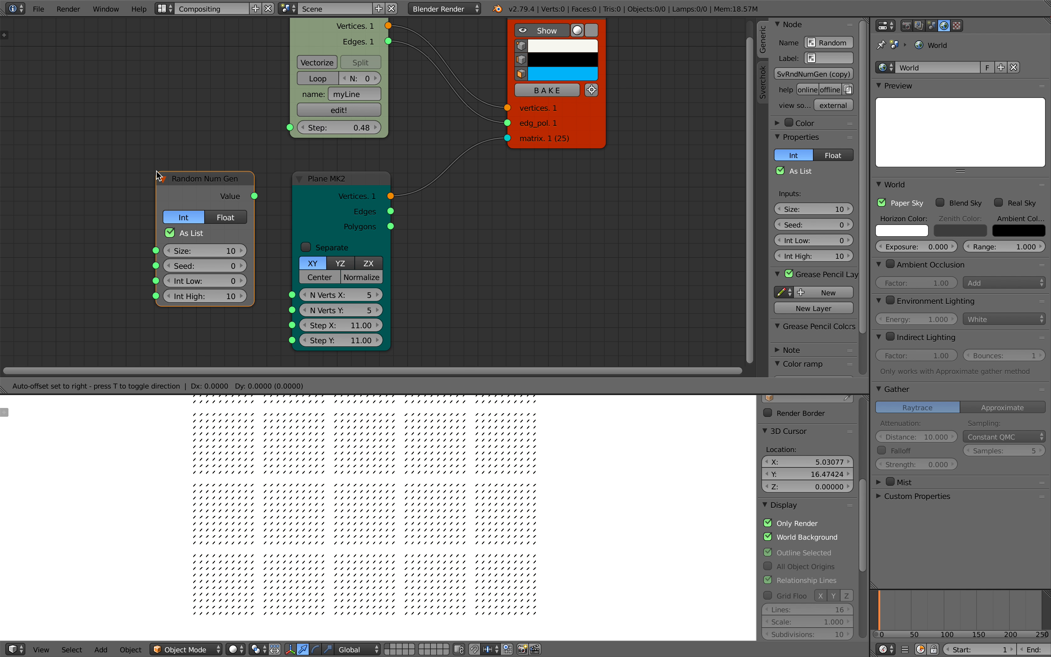
click(104, 153)
Set Random Num Gen to Float, connect its value to the myLine step, and set the seed to 214
click(174, 196)
drag(202, 175, 288, 127)
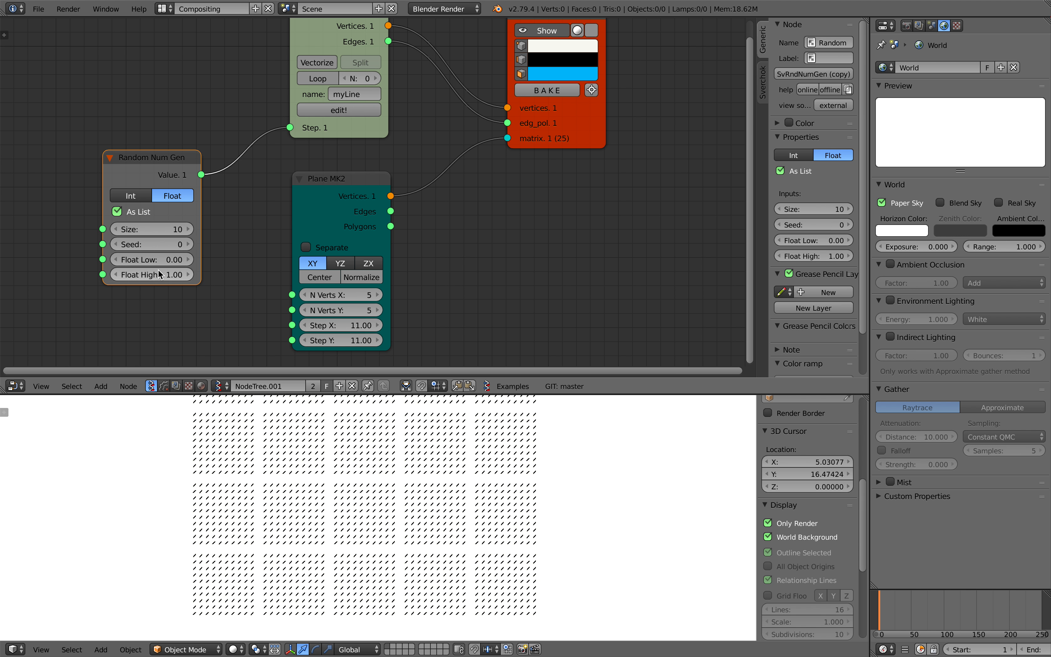
drag(157, 244, 191, 244)
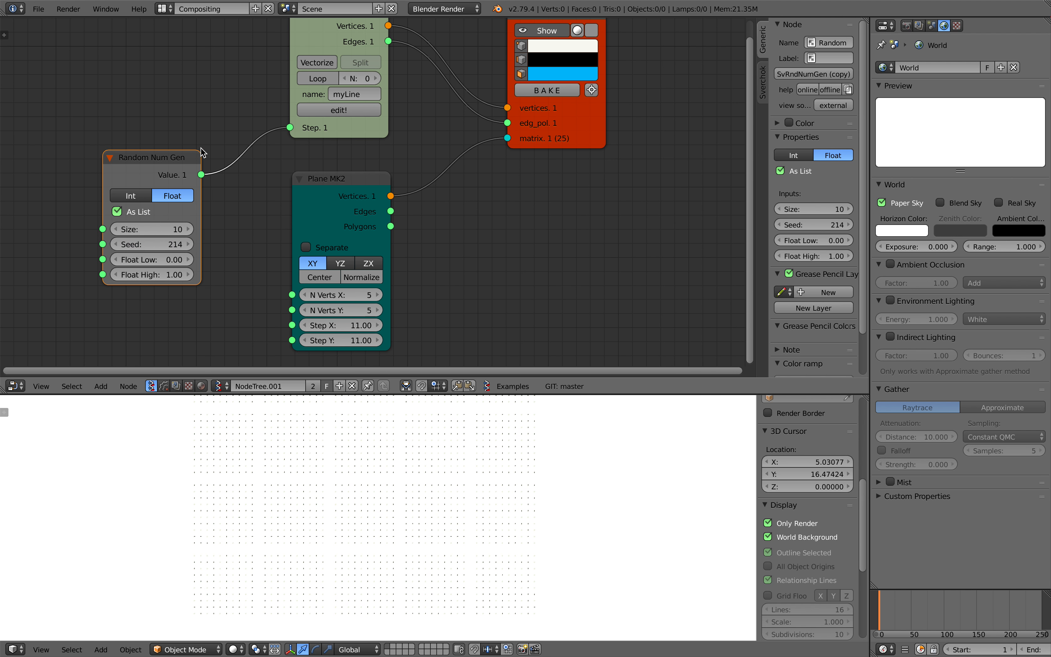
Set Random Num Gen's Float Low to 0.42 and seed to 314, and enable Vectorize and Split on the myLine monad
middle_drag(201, 153, 192, 166)
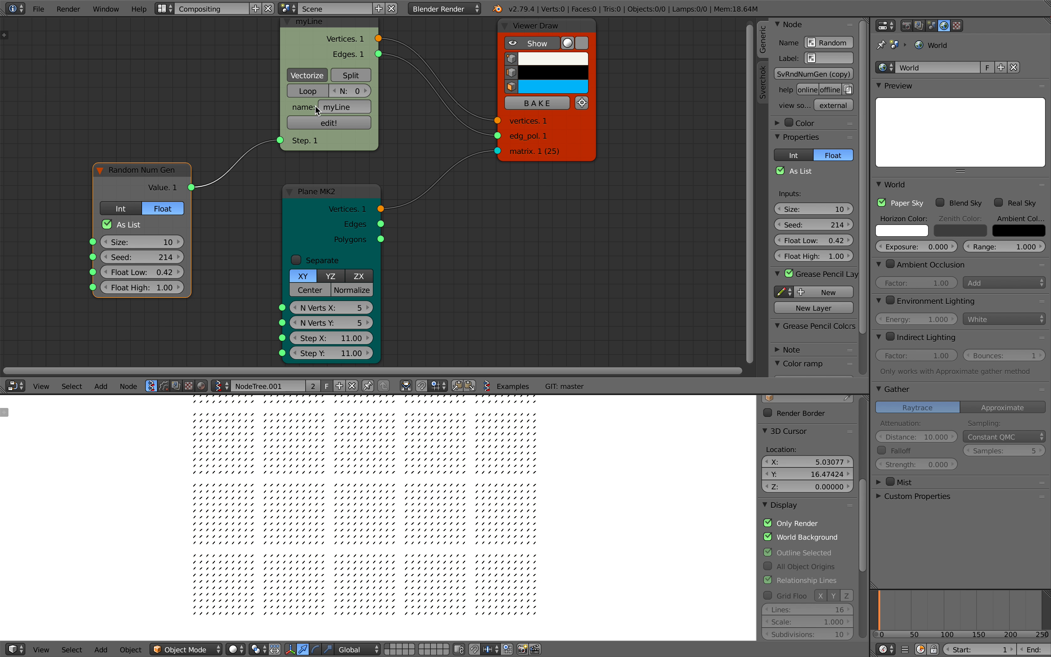
click(347, 76)
drag(144, 257, 187, 257)
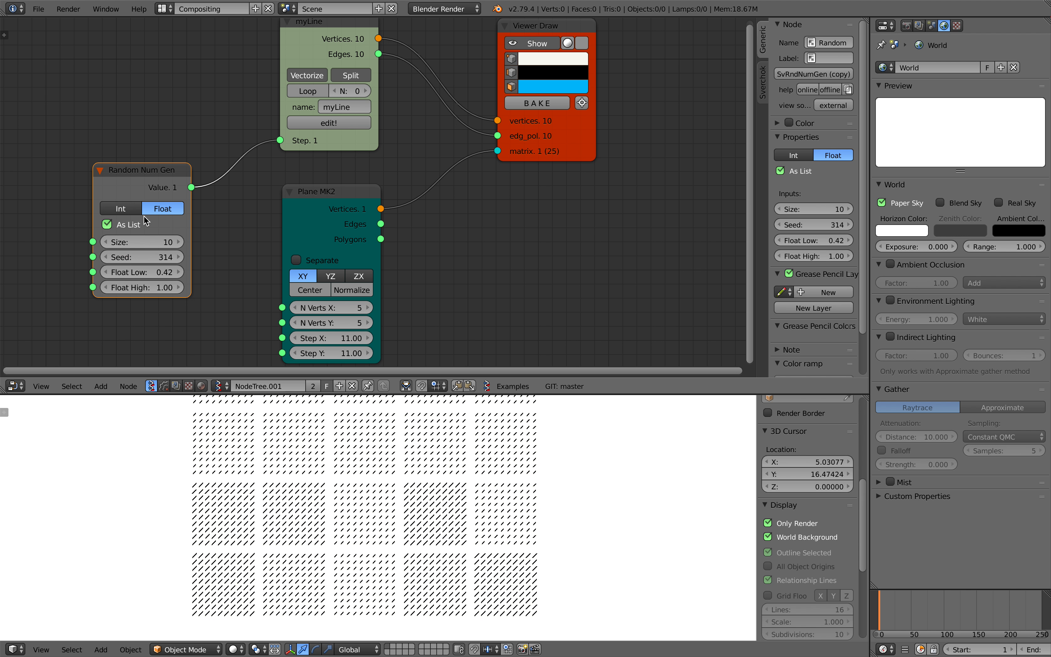
Save the blend file over its existing version
middle_drag(329, 153, 334, 172)
key(ctrl+s)
click(320, 88)
middle_drag(347, 84, 350, 209)
scroll(350, 209, up, 3)
scroll(350, 208, up, 2)
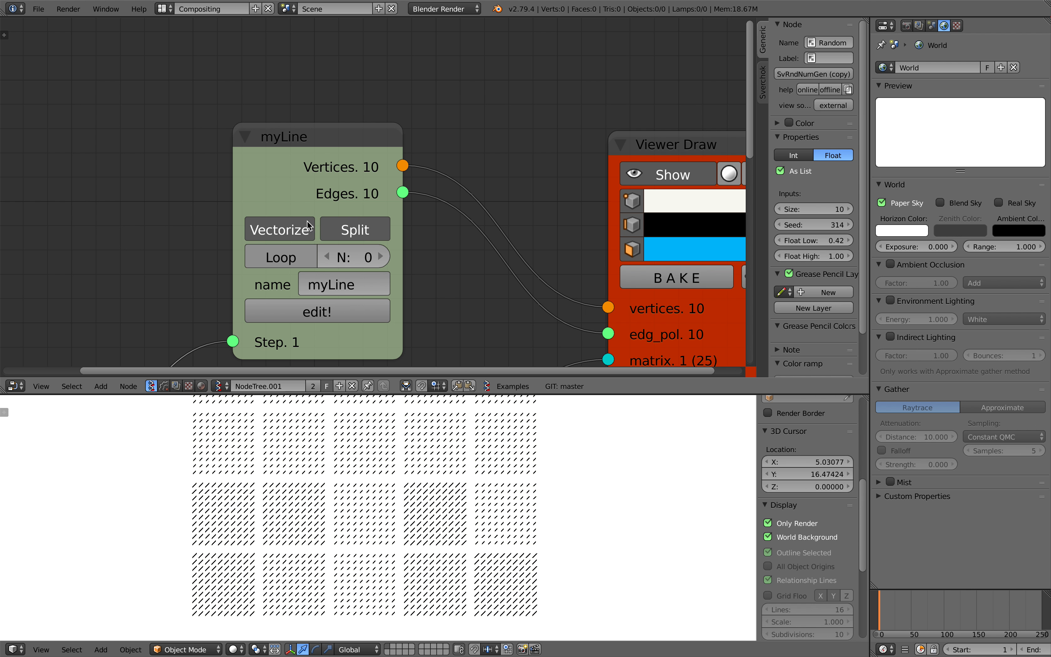
Arrange the myLine, Plane, Random Num Gen and Viewer Draw nodes more compactly and save the file
scroll(391, 282, down, 6)
middle_drag(397, 312, 397, 219)
drag(352, 262, 408, 242)
scroll(395, 226, down, 1)
drag(373, 196, 432, 182)
drag(188, 228, 271, 181)
key(ctrl+s)
click(271, 184)
scroll(513, 480, down, 2)
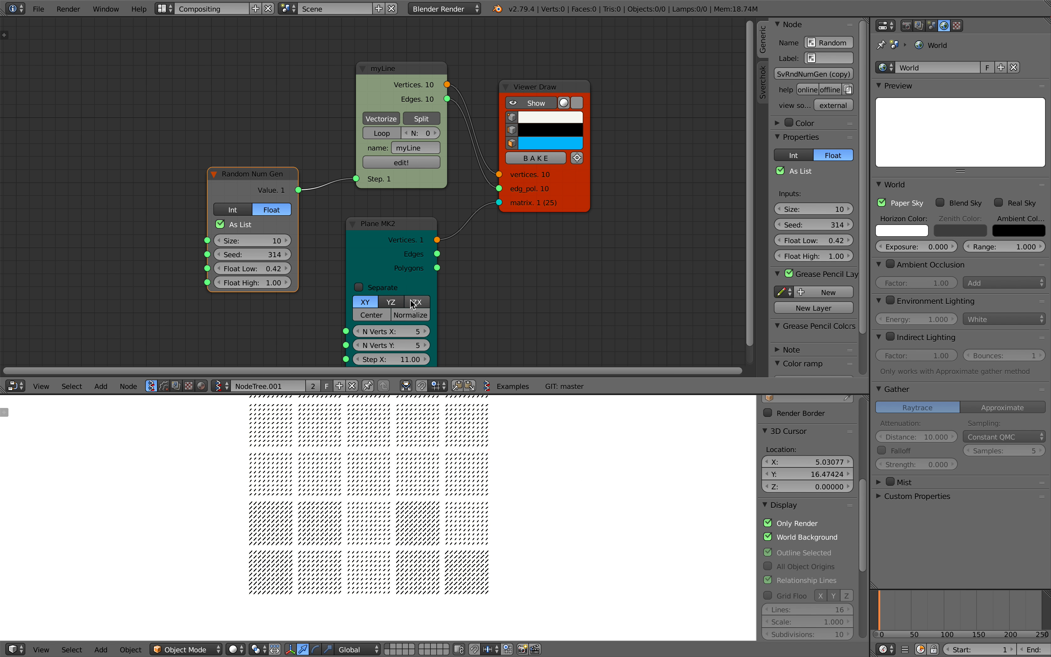
Set the plane's N Verts X to 8
middle_drag(429, 349, 418, 315)
click(416, 301)
click(416, 301)
click(416, 301)
click(416, 301)
click(416, 301)
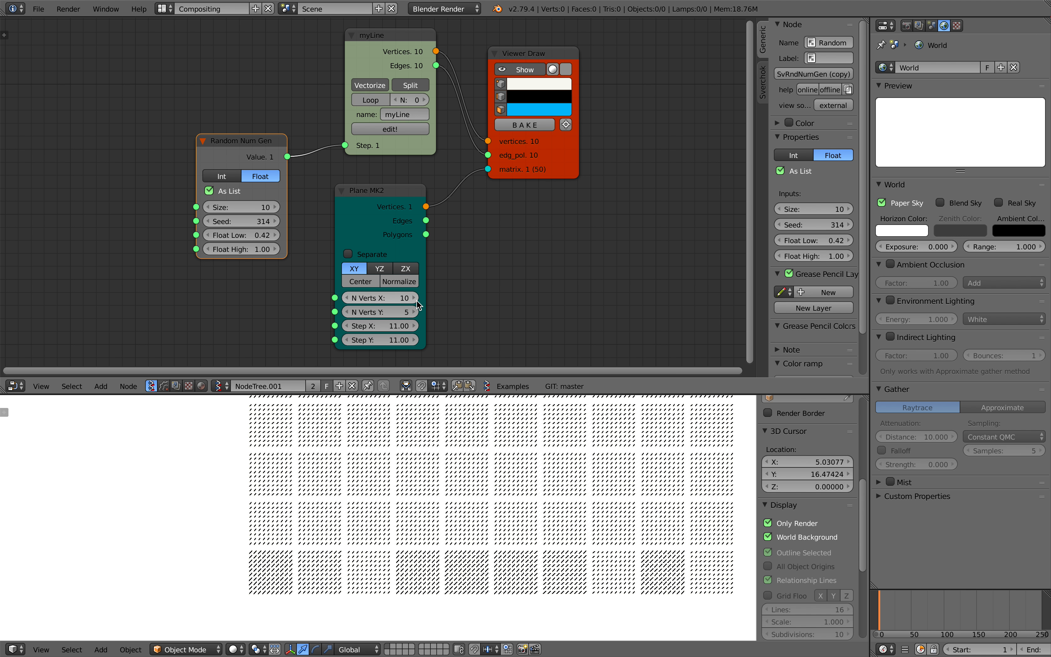
click(350, 300)
click(349, 299)
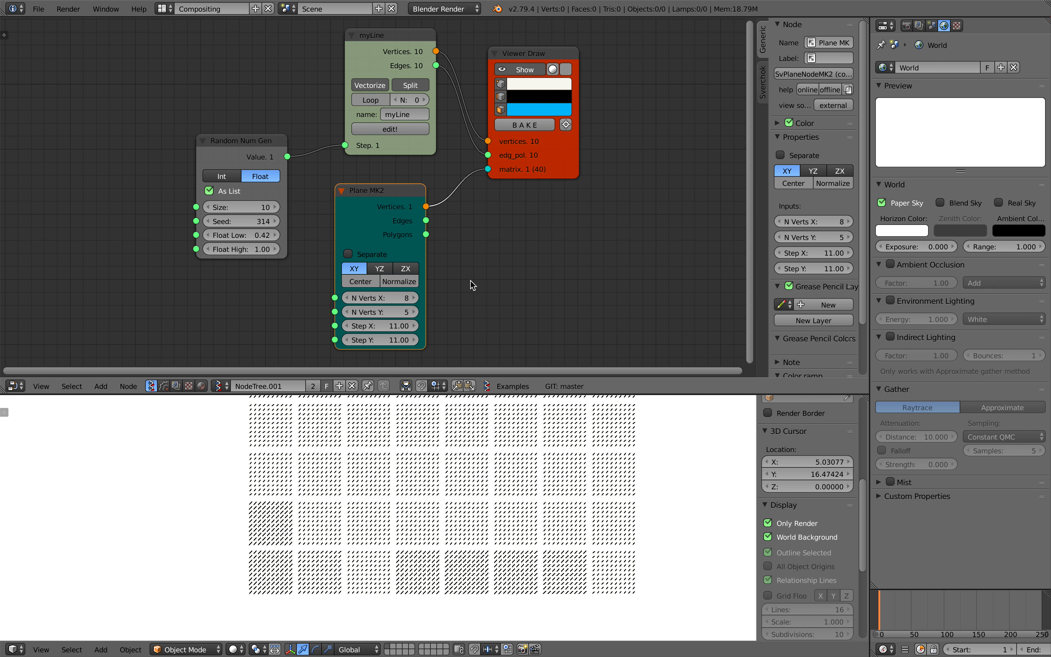
Set Random Num Gen's size to 40, Float Low to 0.23 and Float High to 1.49
middle_drag(473, 285, 459, 286)
double_click(245, 208)
text(40)
key(Return)
mouse_move(227, 252)
mouse_down()
mouse_move(248, 251)
mouse_move(229, 242)
mouse_up()
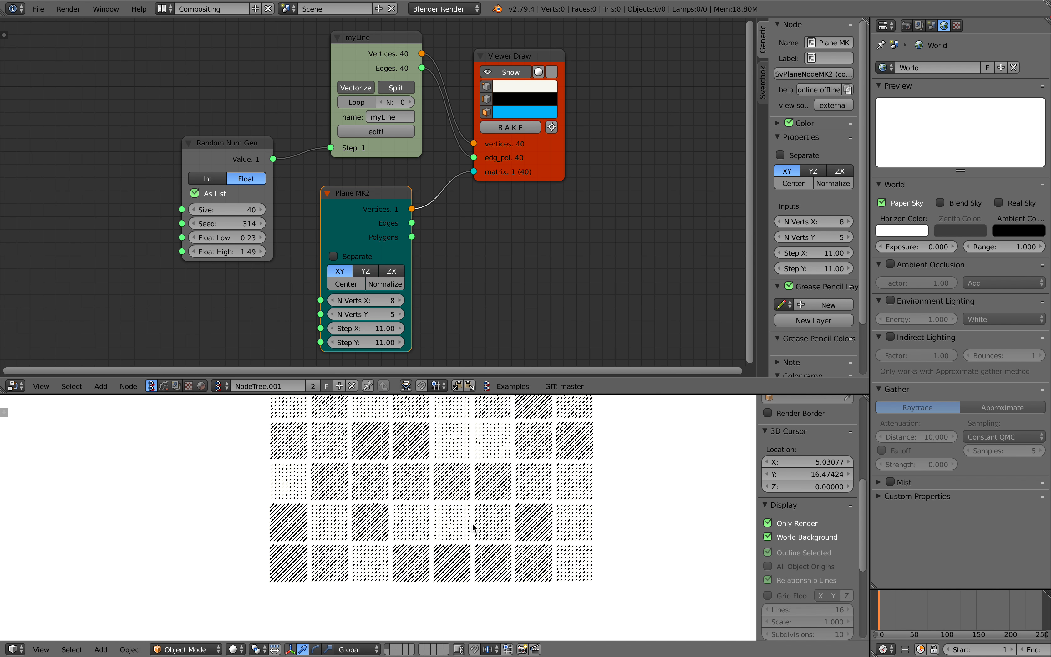
Insert a Randomize Input Vertices node between the plane and Viewer Draw, with X and Y amplitude 3.84 and seed 164
mouse_move(472, 529)
middle_down()
mouse_move(471, 503)
mouse_move(444, 489)
middle_up()
drag(539, 167, 596, 160)
key(alt+space)
text(randomi)
key(Return)
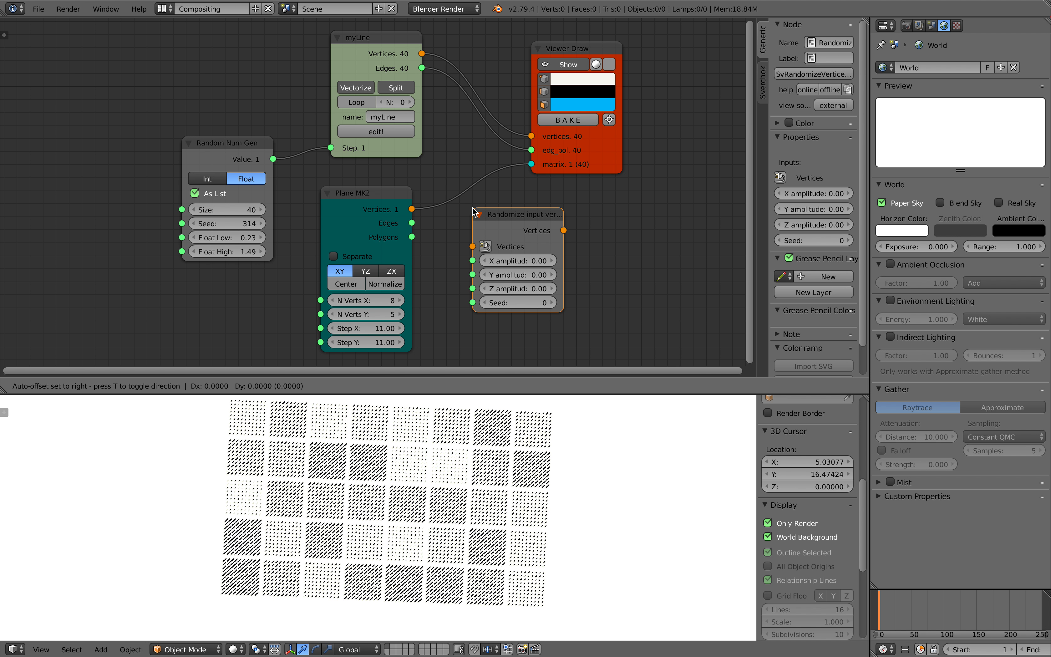
click(464, 175)
drag(509, 240, 592, 240)
drag(496, 266, 639, 266)
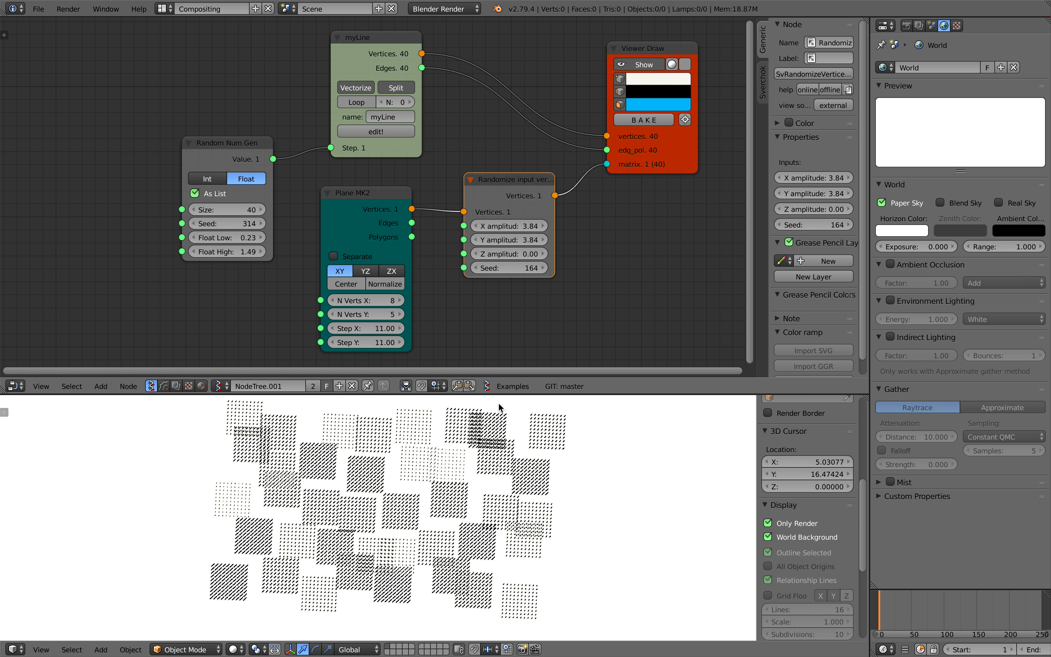
Enlarge the 3D viewport and reframe the pattern in it
drag(492, 395, 491, 303)
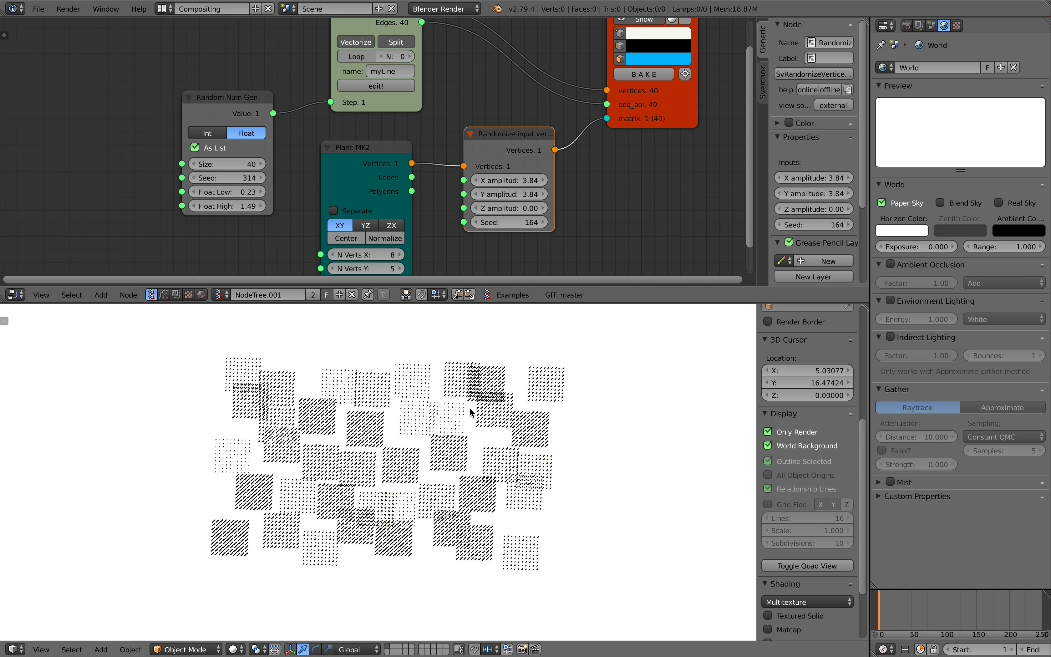
click(41, 650)
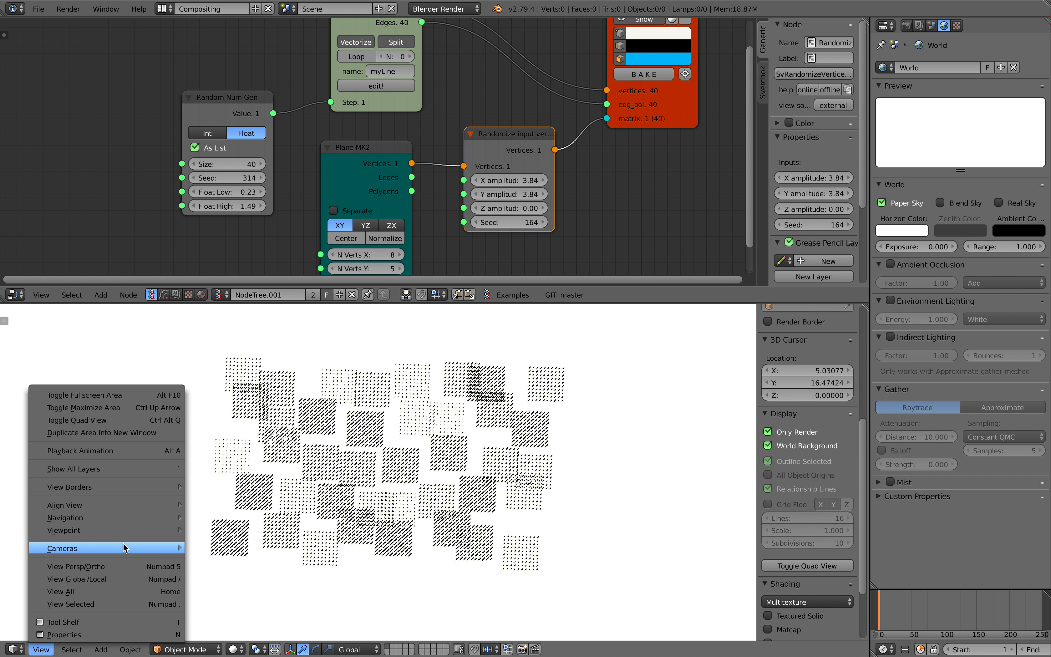
click(125, 605)
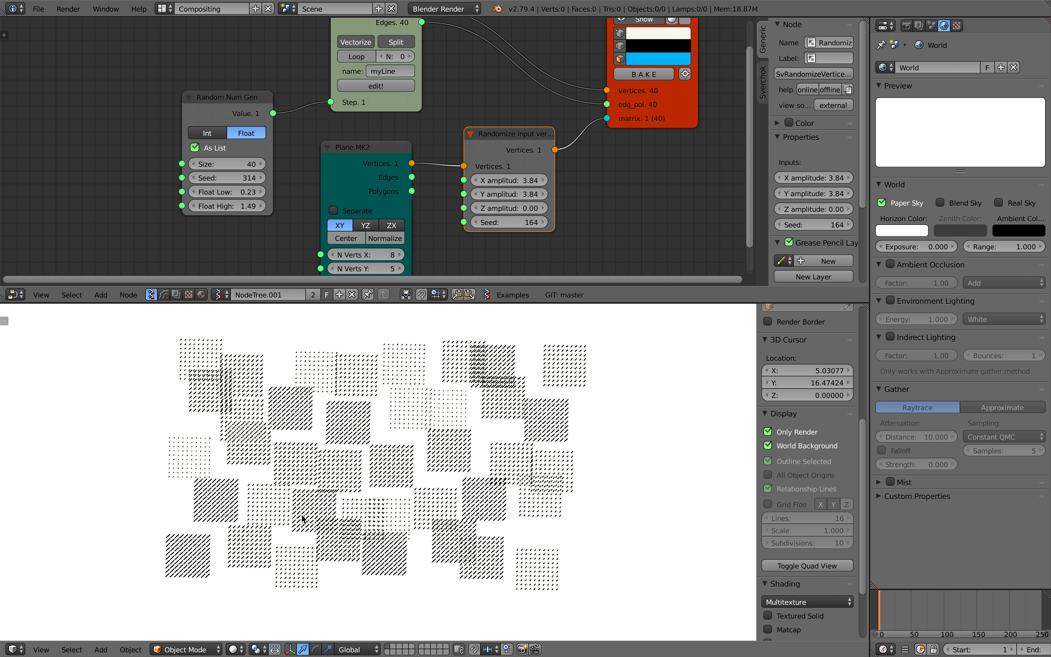
Set the Randomize Input Vertices node's X and Y amplitude to 3.72 and its seed to 632
drag(509, 219, 634, 219)
drag(509, 222, 599, 222)
scroll(465, 233, down, 2)
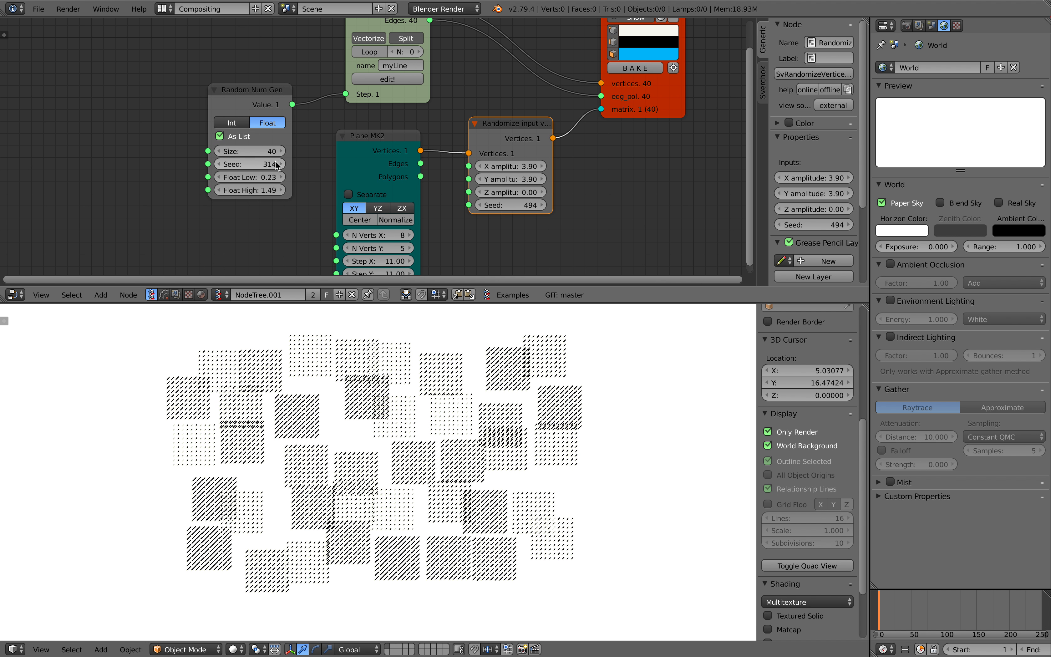
scroll(465, 234, down, 1)
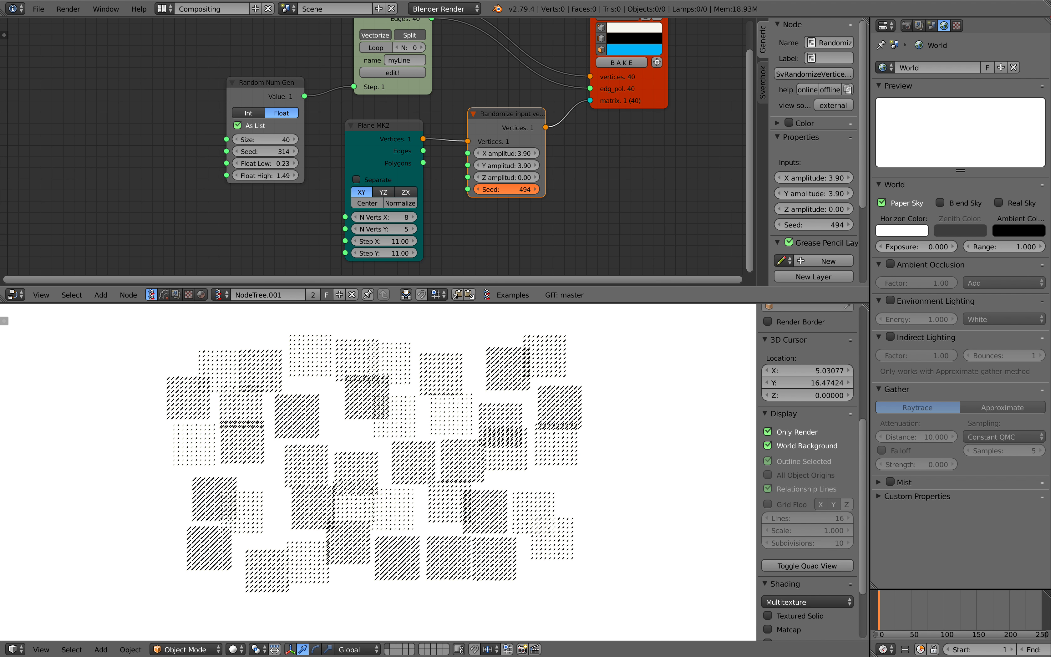
drag(491, 189, 491, 194)
mouse_move(514, 153)
mouse_down()
mouse_move(513, 165)
mouse_move(500, 165)
mouse_up()
Open the myLine monad for editing and set its plane's N Verts X and Y to 10
middle_drag(365, 86, 372, 123)
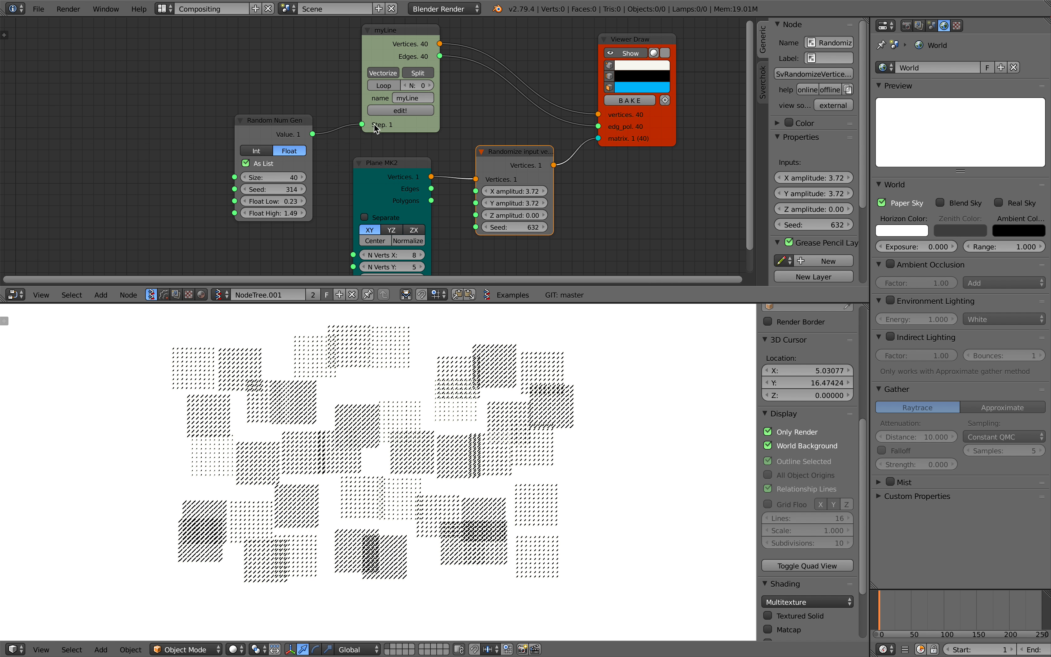
click(385, 110)
middle_drag(175, 150, 344, 193)
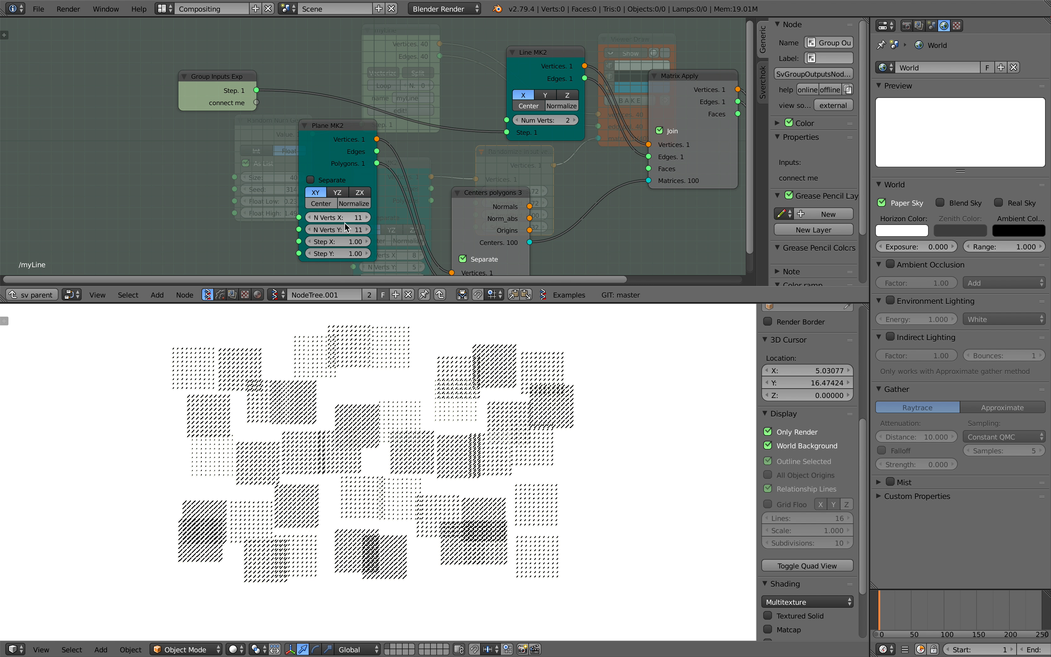
mouse_move(343, 218)
mouse_down()
mouse_move(343, 229)
mouse_move(373, 229)
mouse_move(345, 241)
mouse_move(340, 230)
mouse_up()
scroll(390, 440, down, 1)
text(10)
key(Return)
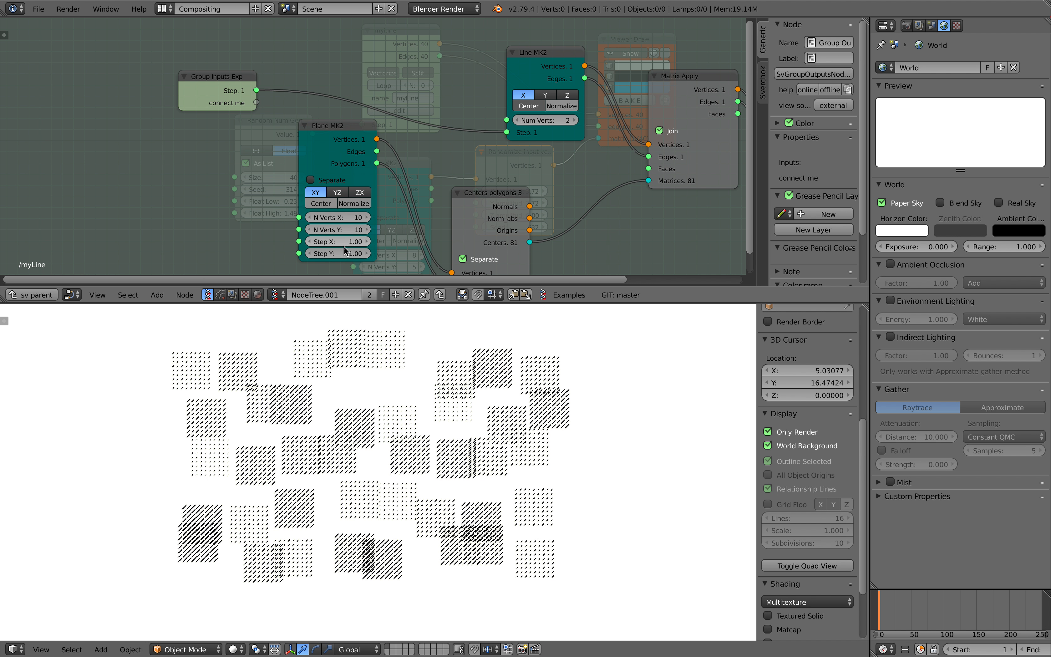
Set Step X and Y of the monad's plane to 1.14 and return to the parent node tree
mouse_move(338, 254)
mouse_down()
mouse_move(316, 254)
mouse_move(344, 253)
mouse_up()
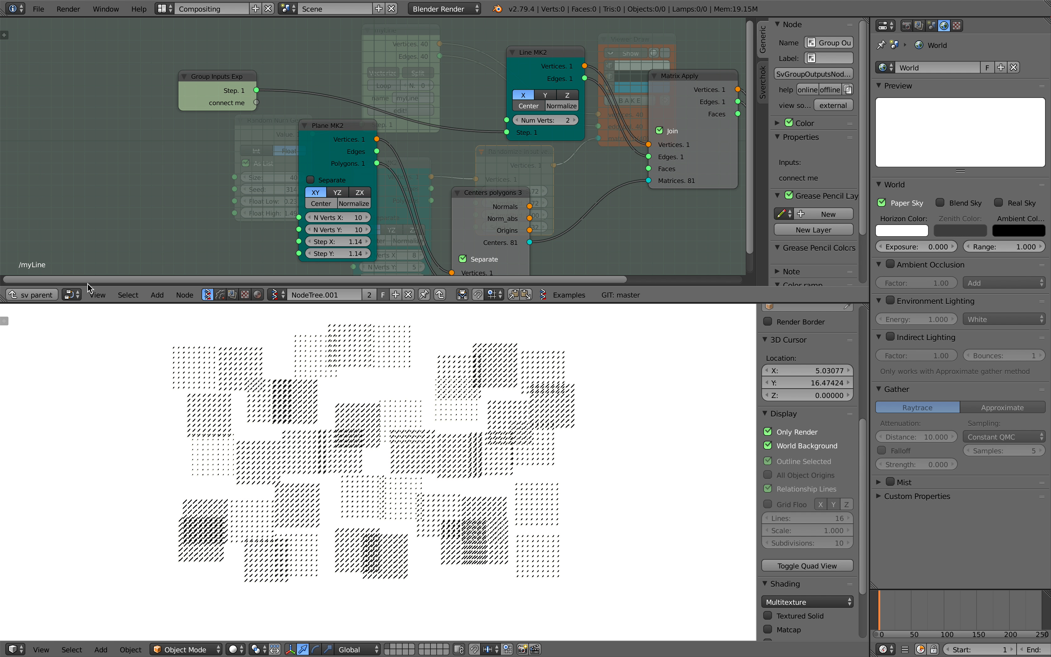
click(33, 297)
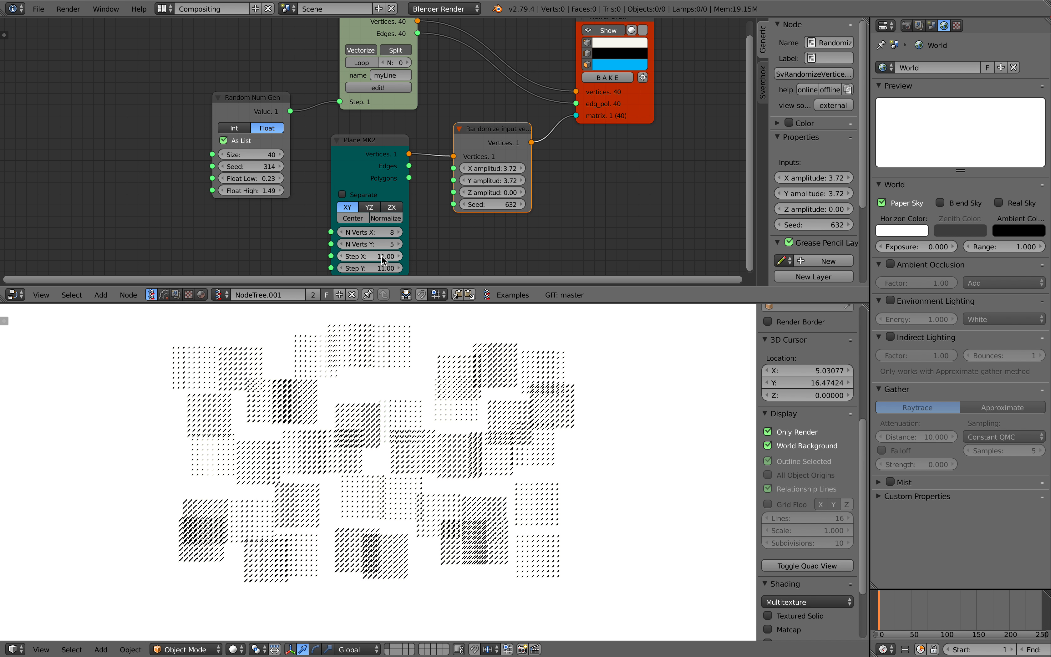
middle_drag(428, 239, 423, 232)
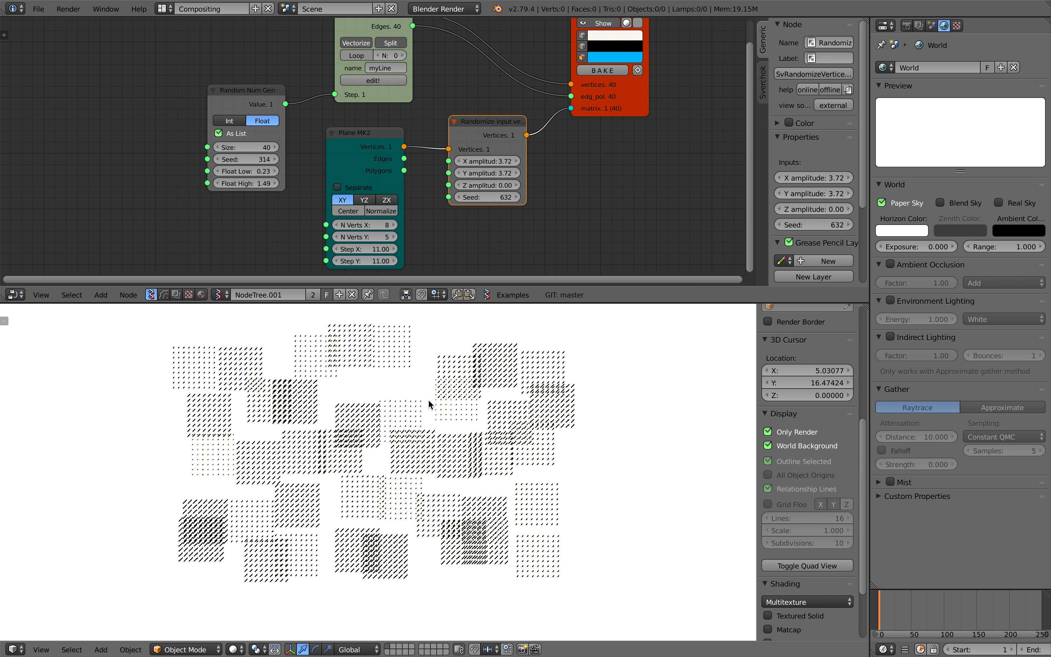
Set the vertex randomizer's X and Y amplitude to 2.67 and seed to 730, and Random Num Gen's seed to 546
drag(473, 162, 438, 173)
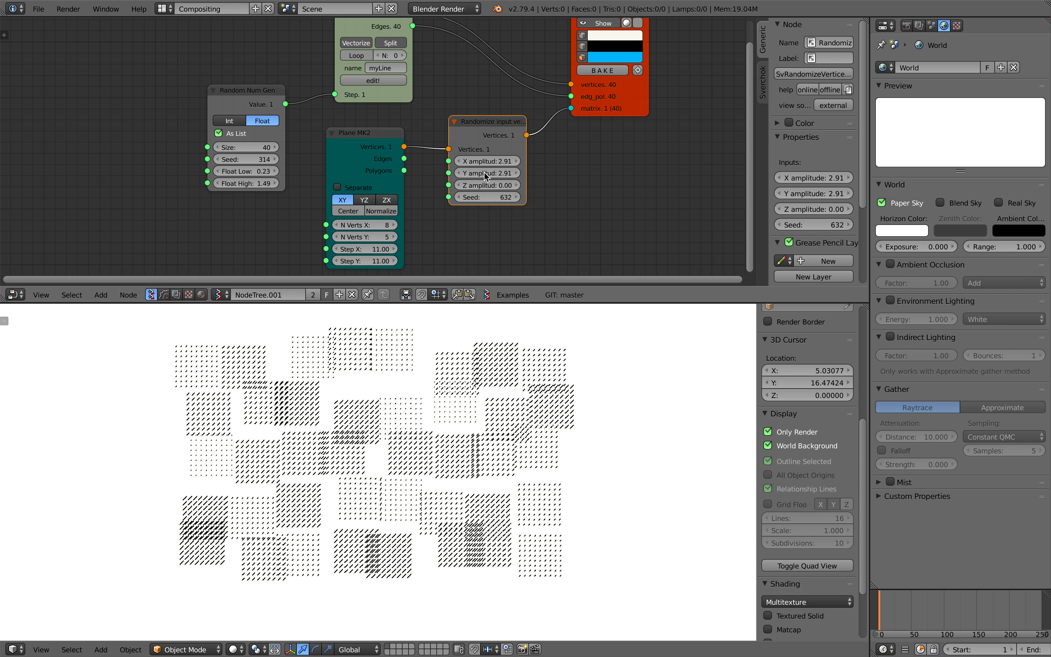
drag(478, 173, 519, 173)
scroll(423, 127, down, 1)
scroll(422, 128, down, 1)
middle_drag(423, 128, 393, 129)
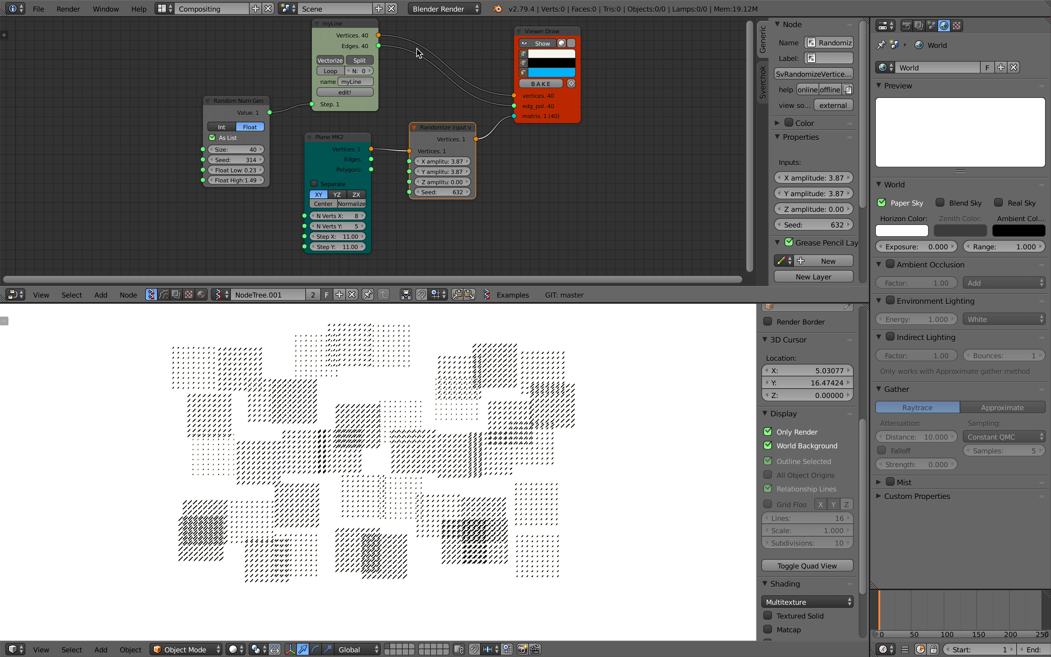
middle_drag(417, 47, 426, 57)
drag(452, 181, 493, 201)
mouse_move(253, 170)
mouse_down()
mouse_move(274, 169)
mouse_move(250, 171)
mouse_up()
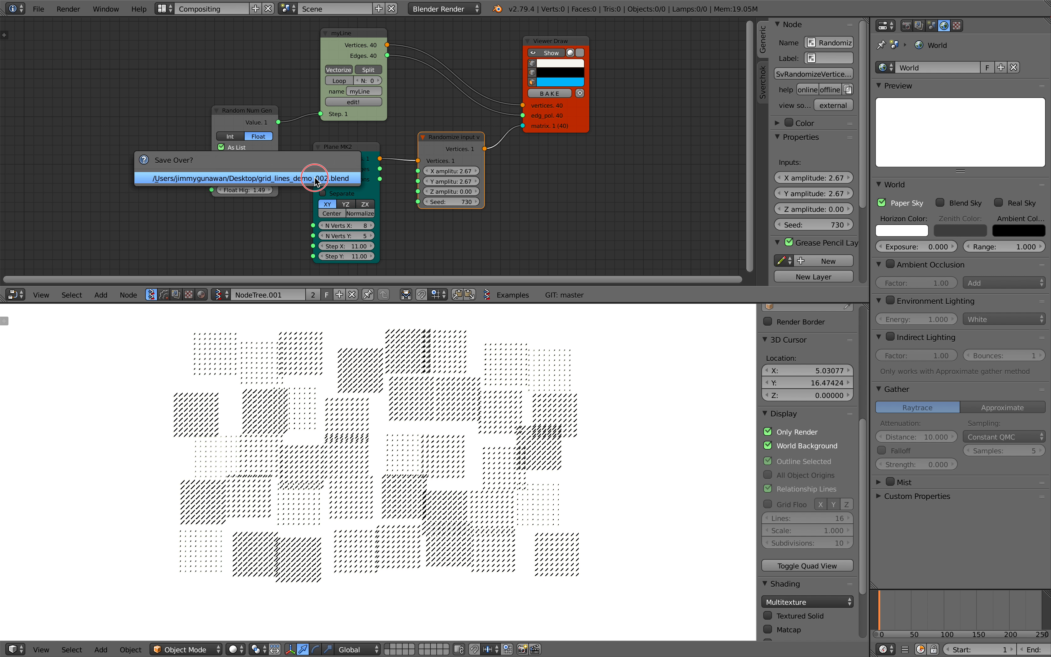
Save the file over grid_lines_demo_002.blend
scroll(360, 406, up, 3)
mouse_move(382, 469)
middle_down()
mouse_move(389, 439)
mouse_move(392, 454)
middle_up()
scroll(392, 455, up, 2)
key(ctrl+s)
click(392, 455)
scroll(392, 454, up, 4)
scroll(392, 455, down, 6)
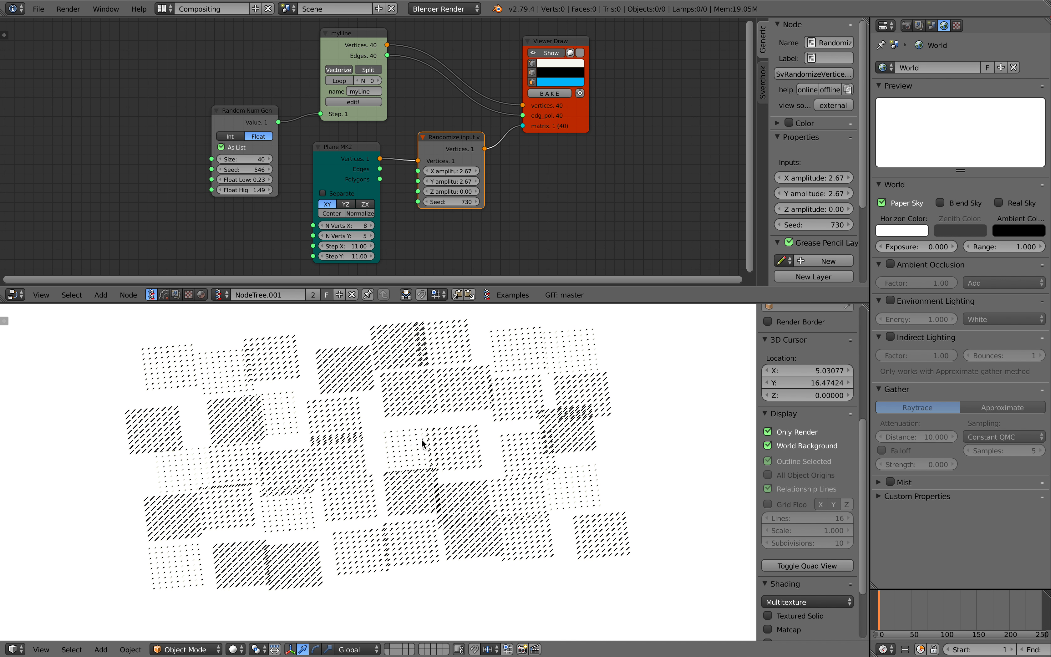
Switch the 3D viewport to an orthographic top view and save the file again
key(KP_7)
key(KP_5)
shift+middle_drag(435, 418, 428, 432)
scroll(426, 433, down, 2)
key(ctrl+s)
click(426, 435)
scroll(425, 435, up, 2)
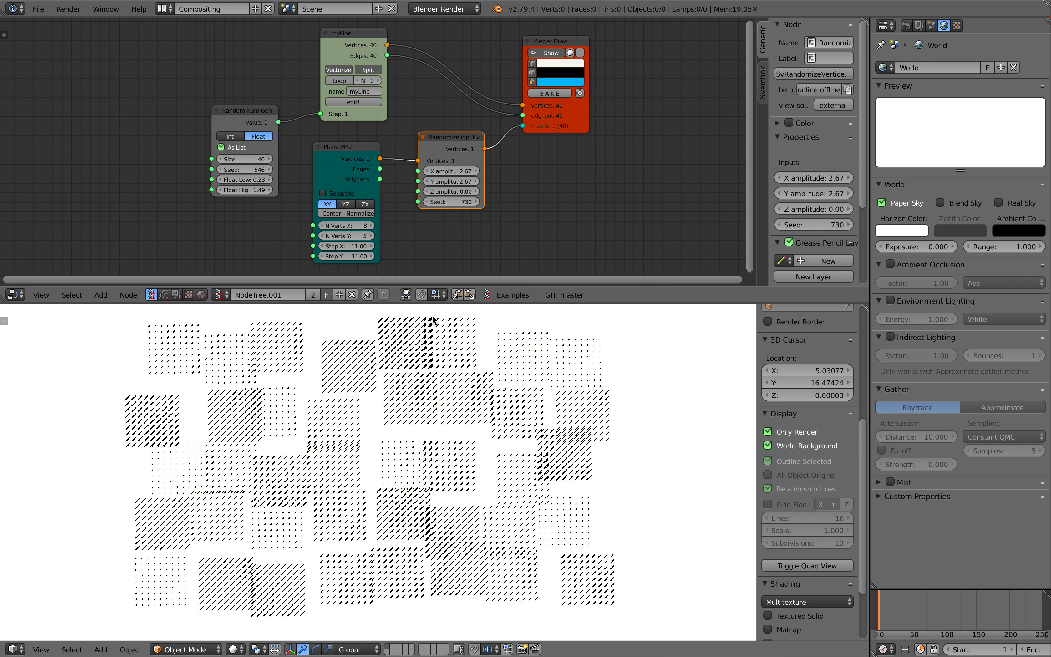
Reposition the myLine and Randomize Input Vertices nodes for a clearer layout and save the file
scroll(446, 243, down, 2)
middle_drag(451, 232, 408, 232)
scroll(408, 230, up, 1)
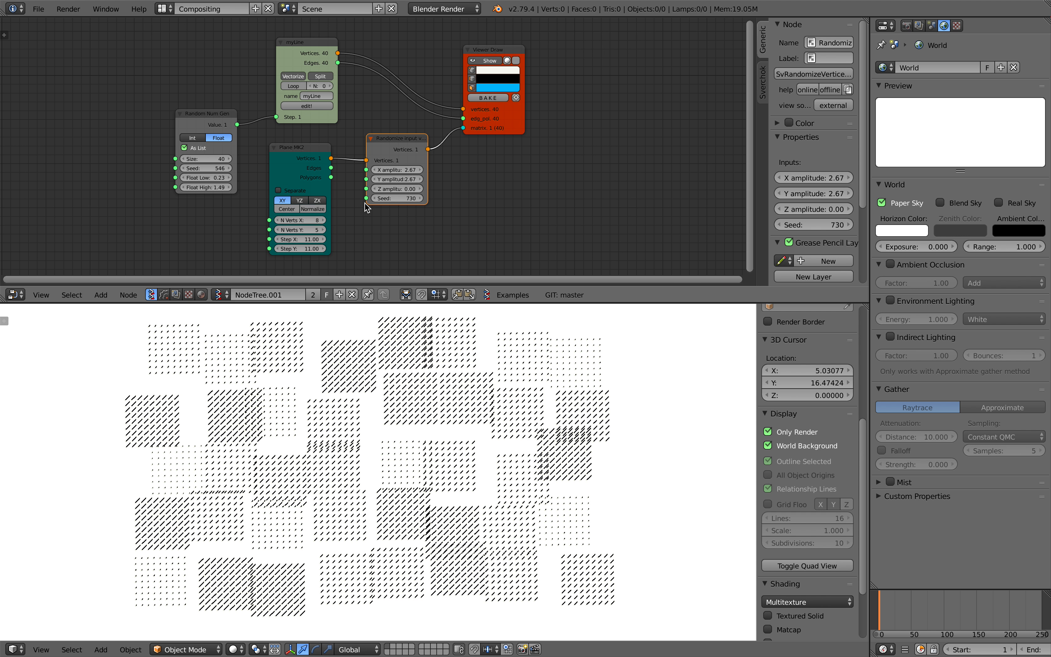
drag(304, 58, 333, 47)
drag(404, 143, 407, 149)
middle_drag(435, 422, 437, 396)
key(ctrl+s)
click(437, 404)
scroll(442, 201, up, 3)
Open the myLine monad for editing and delete its Line MK2 node
middle_drag(423, 155, 433, 175)
drag(553, 140, 565, 139)
key(Tab)
drag(493, 121, 359, 76)
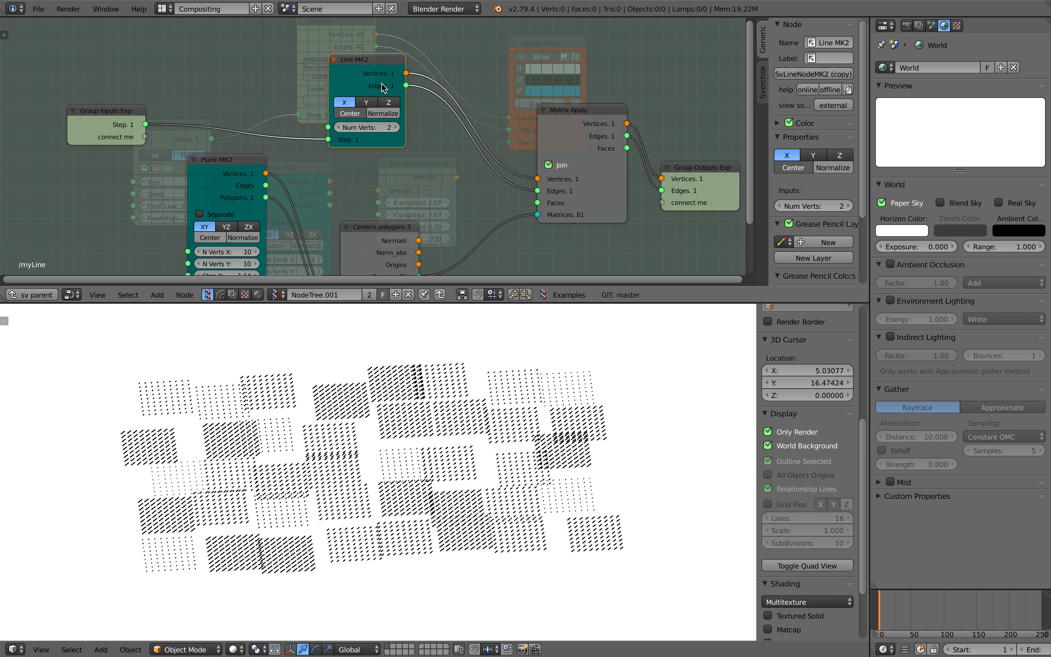
key(x)
Add an IcoSphere node in the monad between Group Inputs and Matrix Apply, with Subdivisions set to 0
key(alt+space)
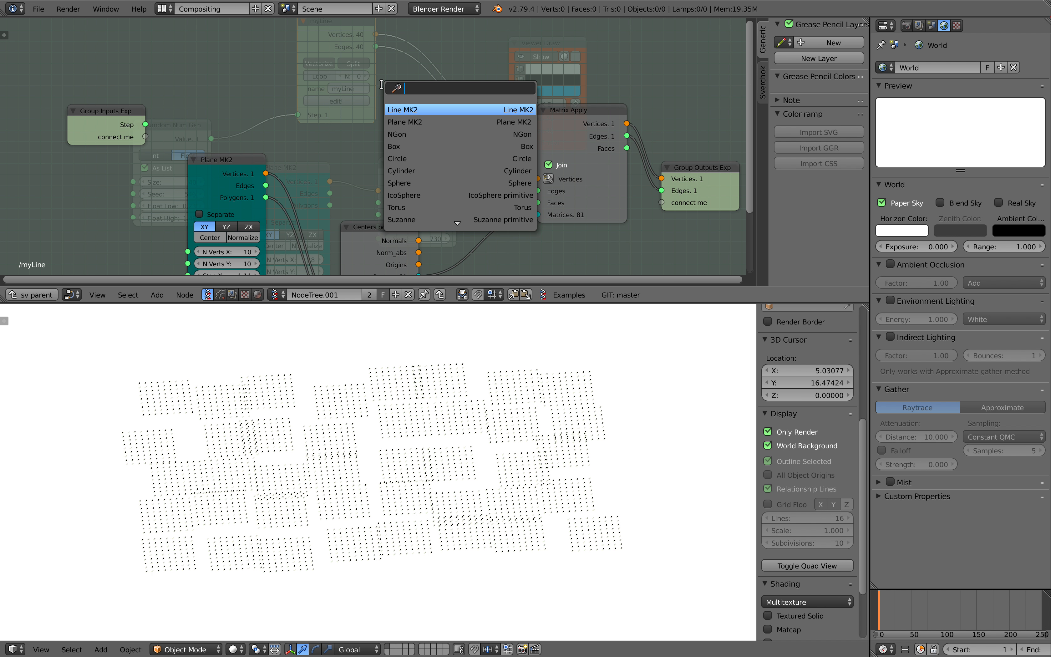
text(ico)
key(Return)
click(365, 89)
click(374, 141)
click(374, 141)
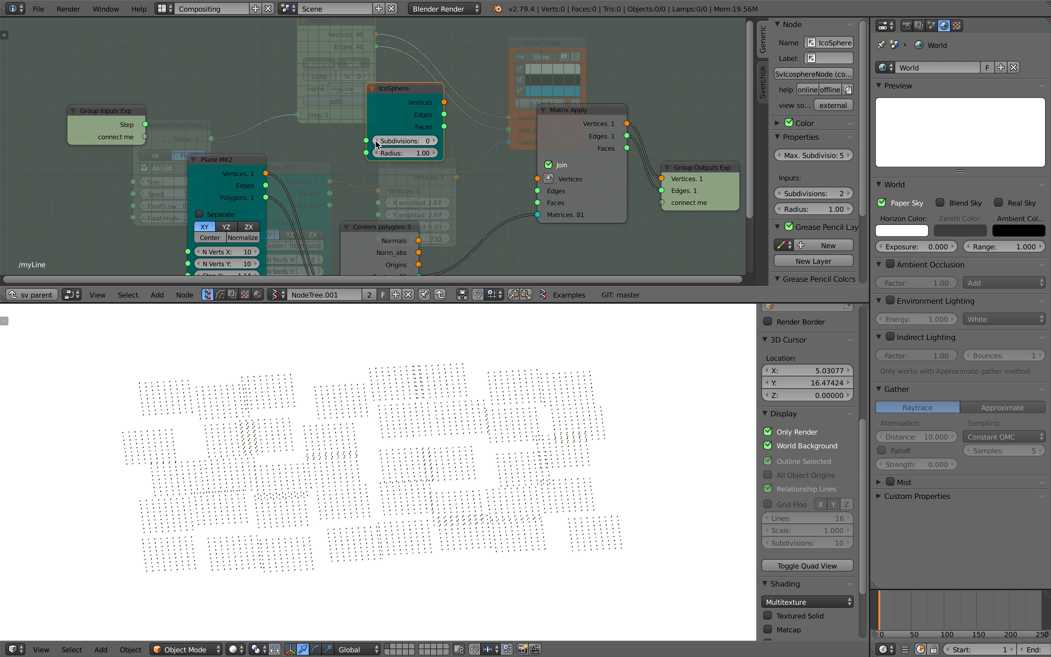
Connect the IcoSphere's Vertices and Faces to Matrix Apply, and the group's Step input to the IcoSphere's Radius
drag(444, 102, 537, 179)
drag(444, 126, 538, 202)
drag(170, 129, 375, 155)
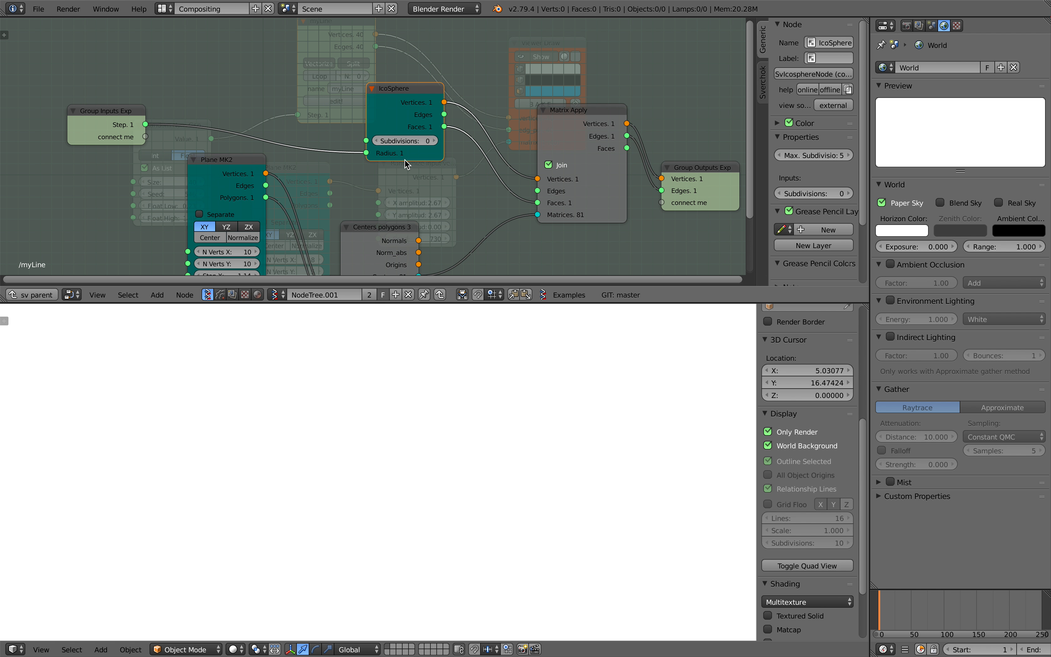
Move Matrix Apply closer to the IcoSphere, try Subdivisions 1 and set it back to 0, and return to the parent tree
drag(563, 143, 547, 123)
click(435, 141)
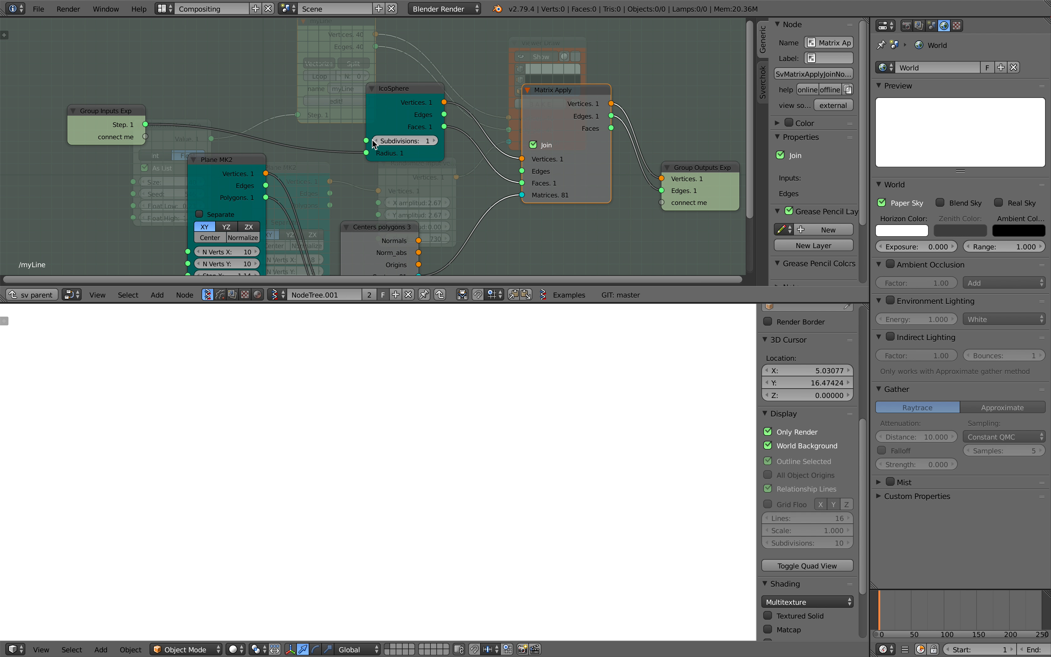
drag(373, 144, 371, 147)
key(Home)
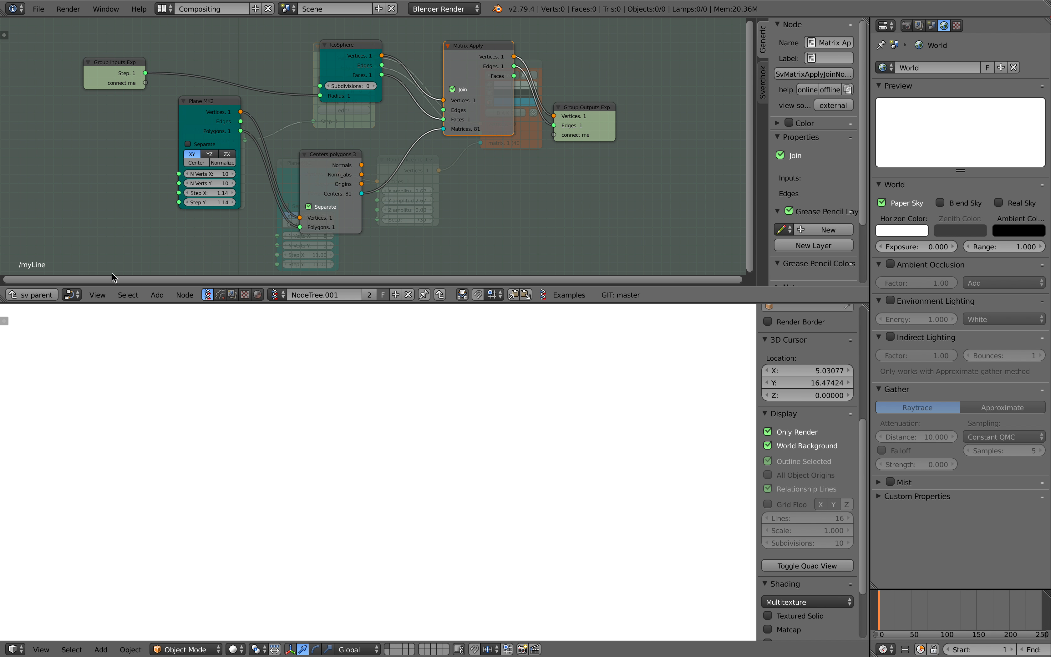
click(31, 294)
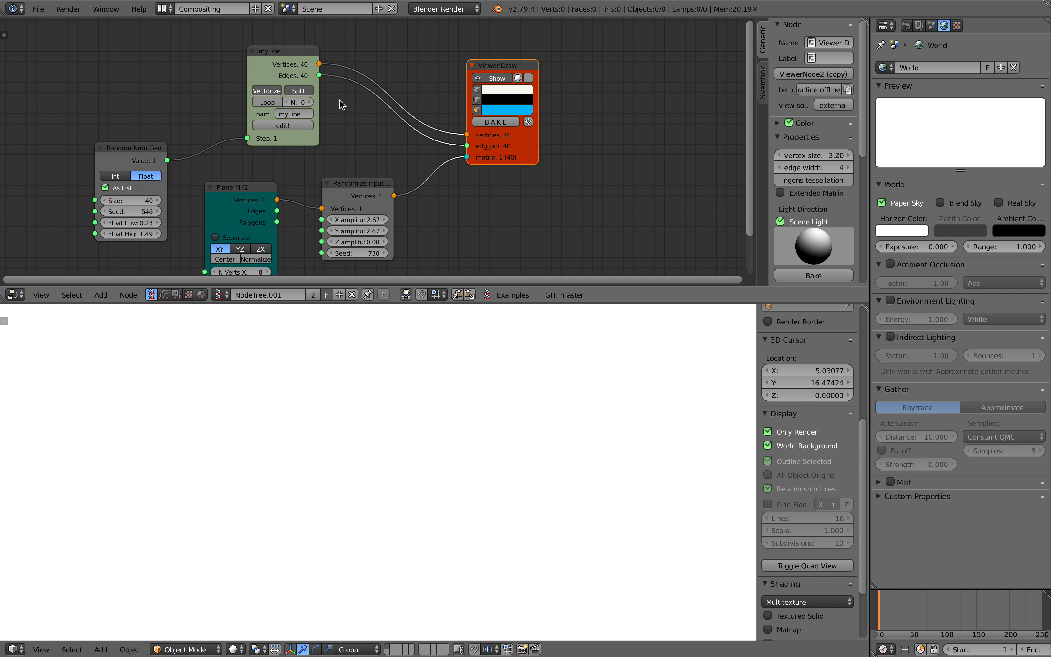
Reopen the myLine monad and connect Matrix Apply's Faces to the Edges socket of the group outputs
scroll(341, 100, up, 1)
drag(283, 64, 283, 59)
key(Tab)
middle_drag(538, 71, 497, 92)
drag(508, 81, 585, 146)
drag(593, 124, 594, 114)
scroll(476, 407, up, 4)
scroll(475, 407, down, 3)
middle_drag(475, 407, 483, 462)
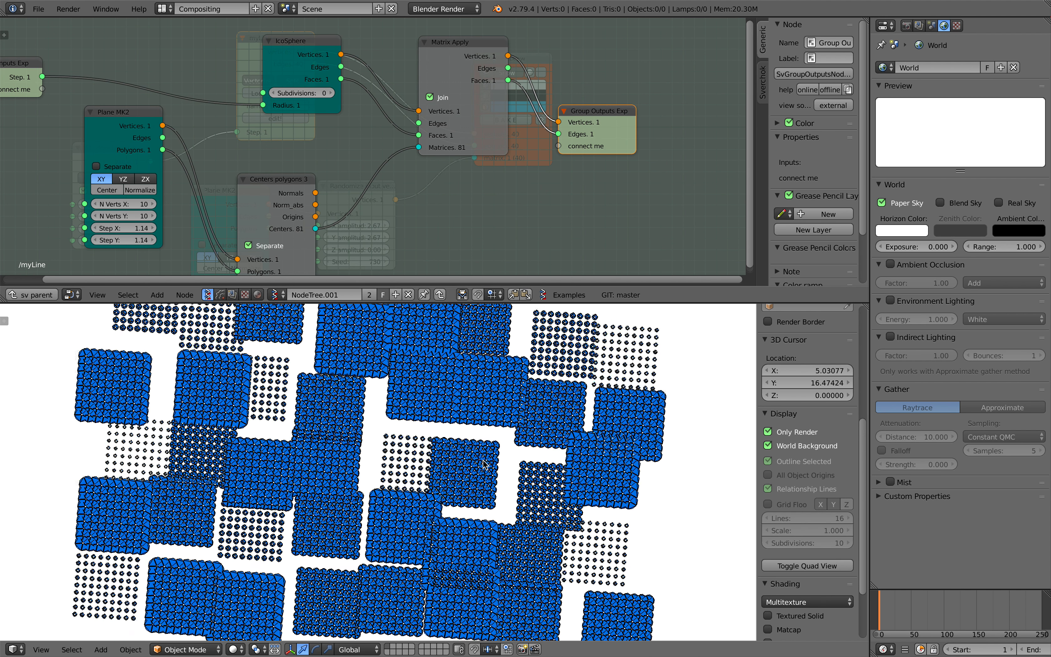
scroll(482, 462, up, 1)
middle_drag(284, 162, 322, 184)
middle_drag(250, 120, 264, 115)
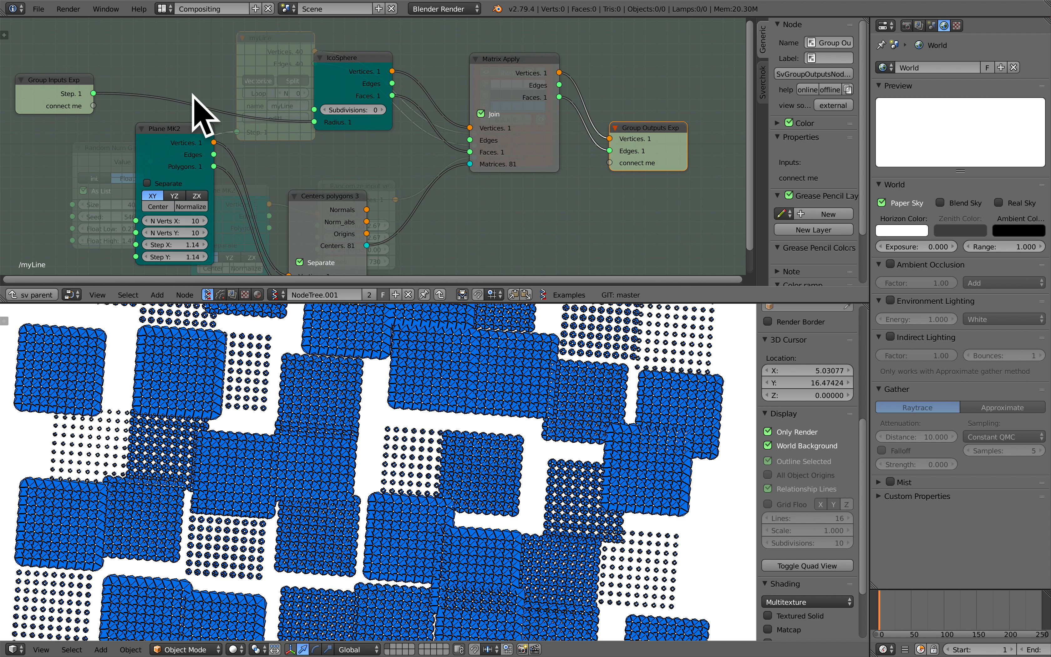
Insert a Math MK2 node set to Multiply on the link between the group's Step input and the IcoSphere's Radius
key(shift+a)
click(177, 85)
text(math)
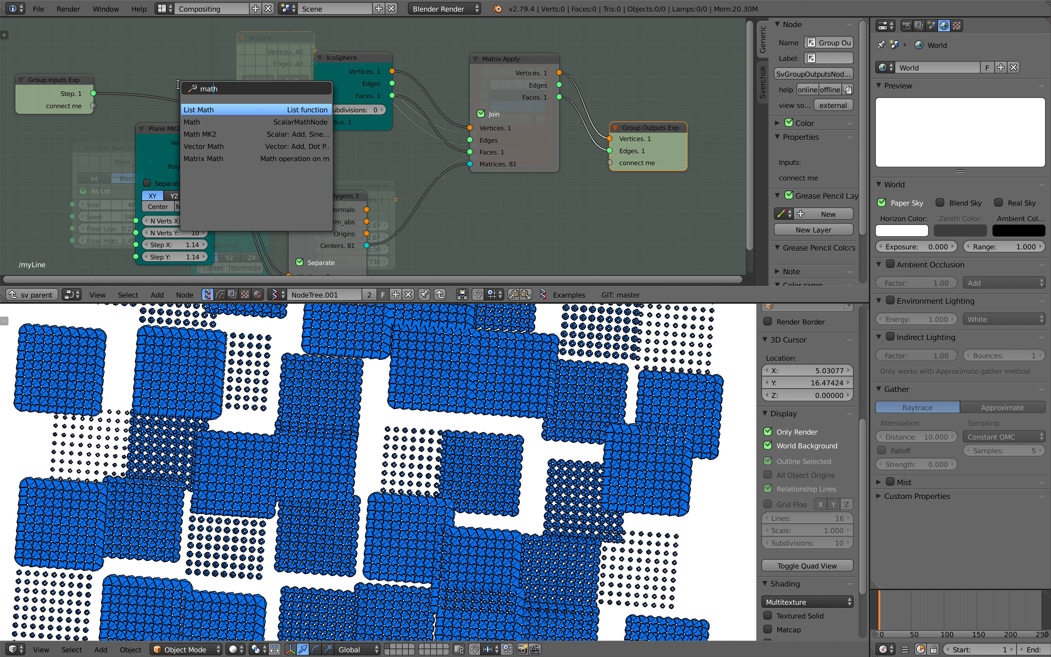
key(Down)
key(Down)
key(Return)
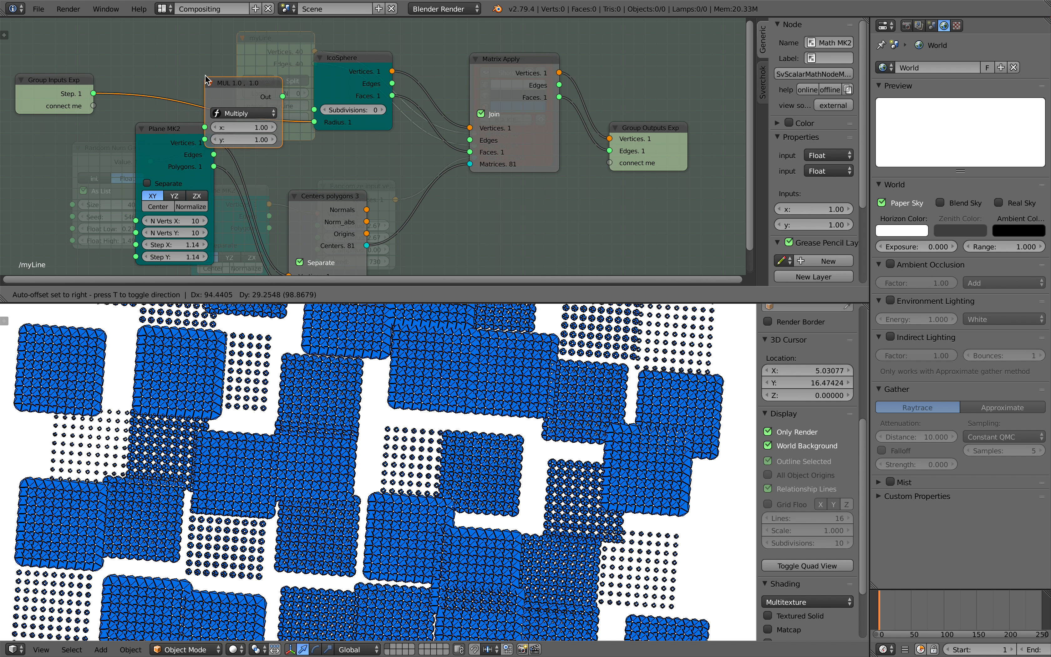
click(225, 97)
Try a multiplier of 0.2 for y on the Multiply node, and set it to 0.5
click(244, 122)
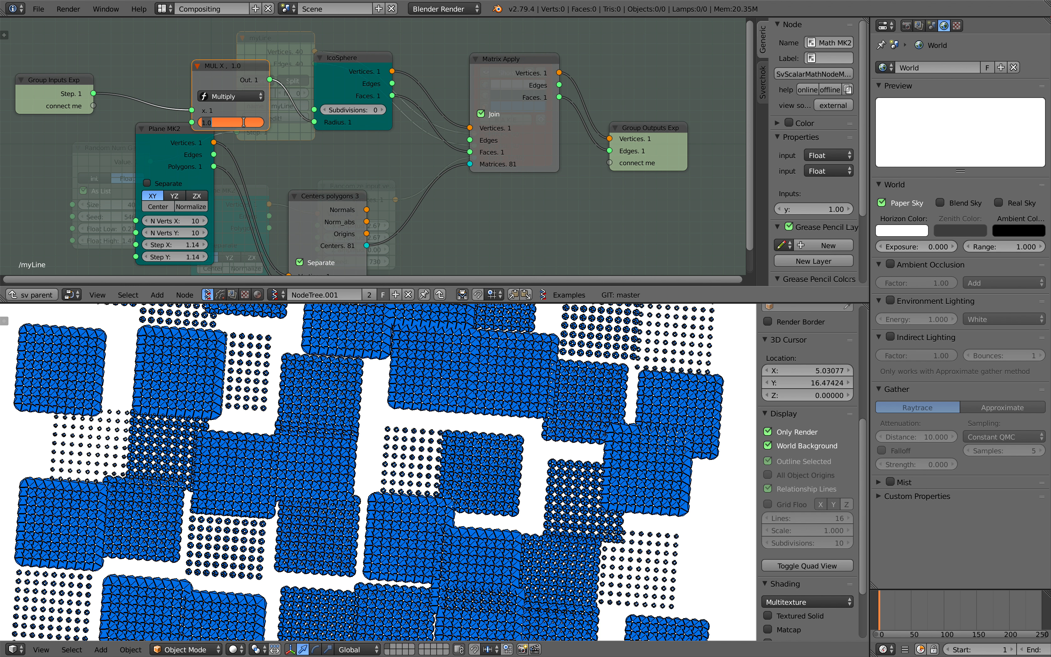
text(.2)
key(Return)
click(244, 122)
key(Return)
click(245, 123)
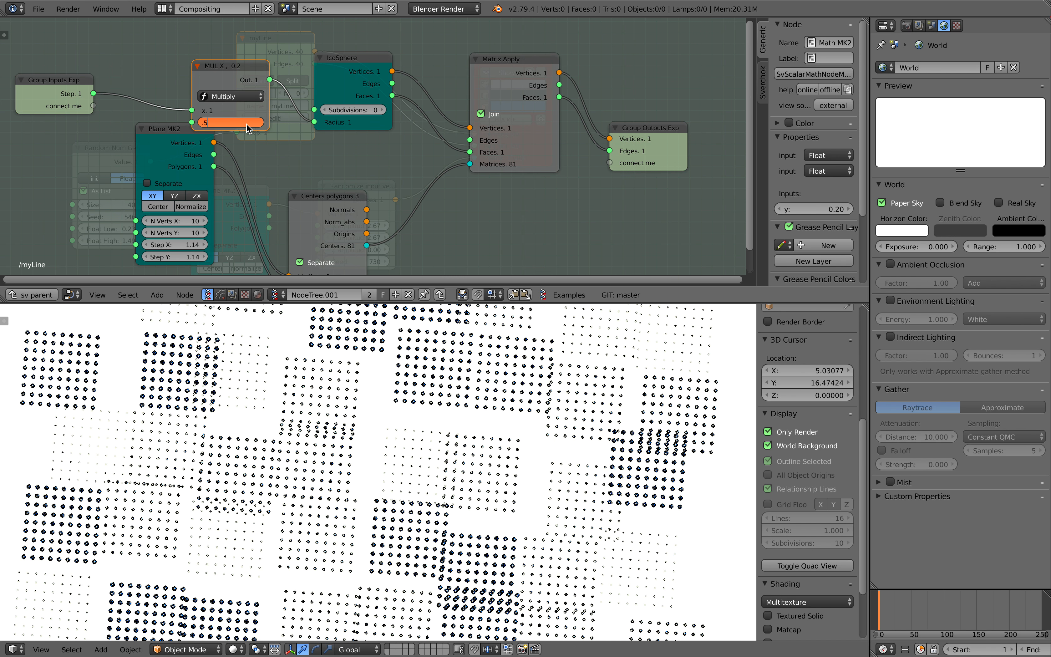
key(Return)
Enlarge the 3D viewport and examine the scattered icosphere grids up close, from above and at an angle
scroll(428, 431, up, 5)
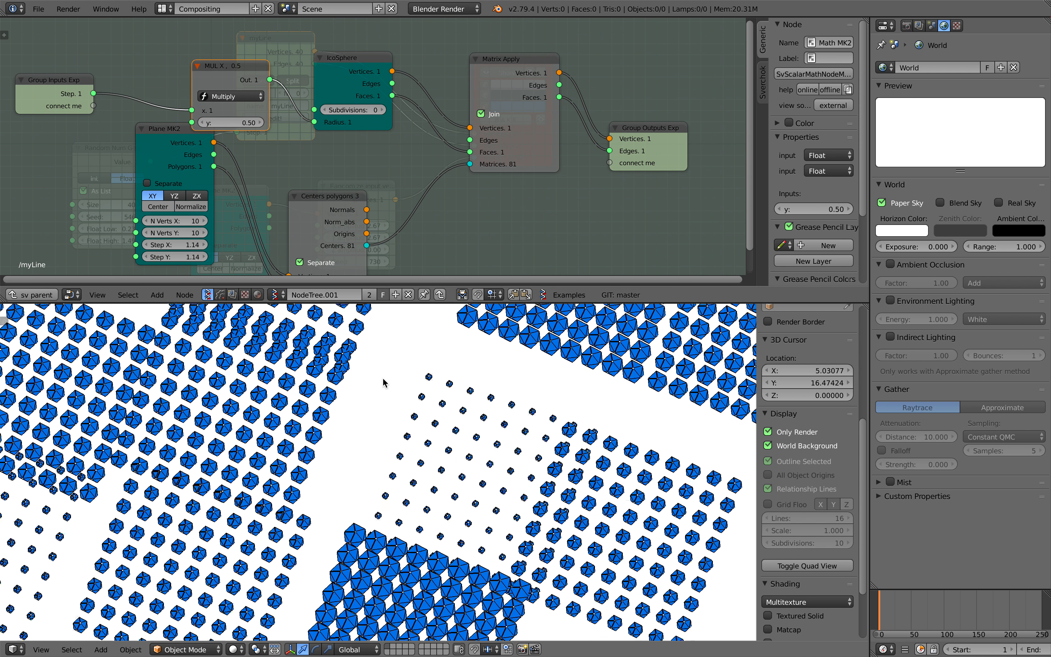
scroll(428, 431, down, 10)
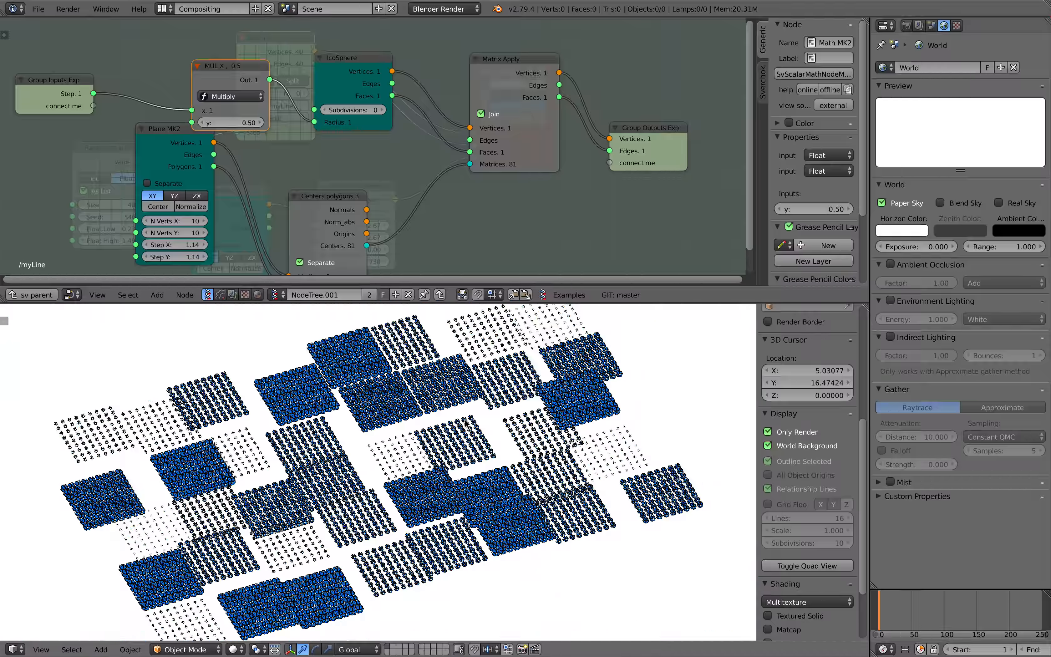
middle_drag(517, 411, 439, 417)
scroll(443, 391, up, 5)
scroll(443, 391, down, 4)
middle_drag(454, 364, 456, 375)
drag(466, 303, 466, 211)
middle_drag(491, 327, 430, 370)
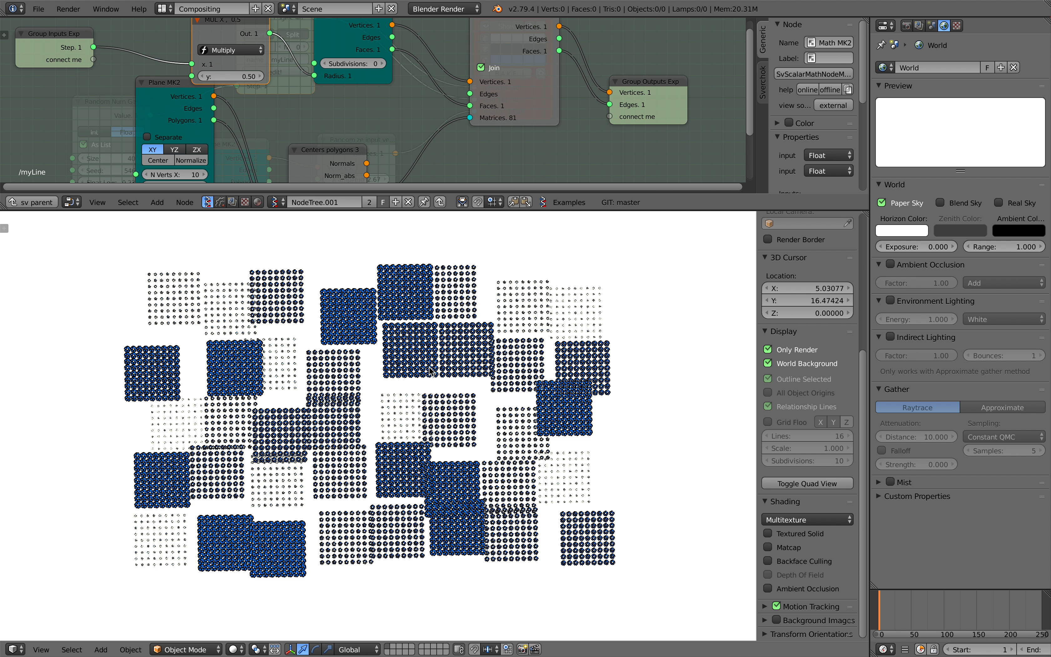
scroll(440, 379, up, 5)
scroll(443, 379, down, 5)
scroll(447, 380, up, 5)
scroll(448, 379, up, 2)
scroll(445, 383, down, 7)
middle_drag(439, 384, 415, 387)
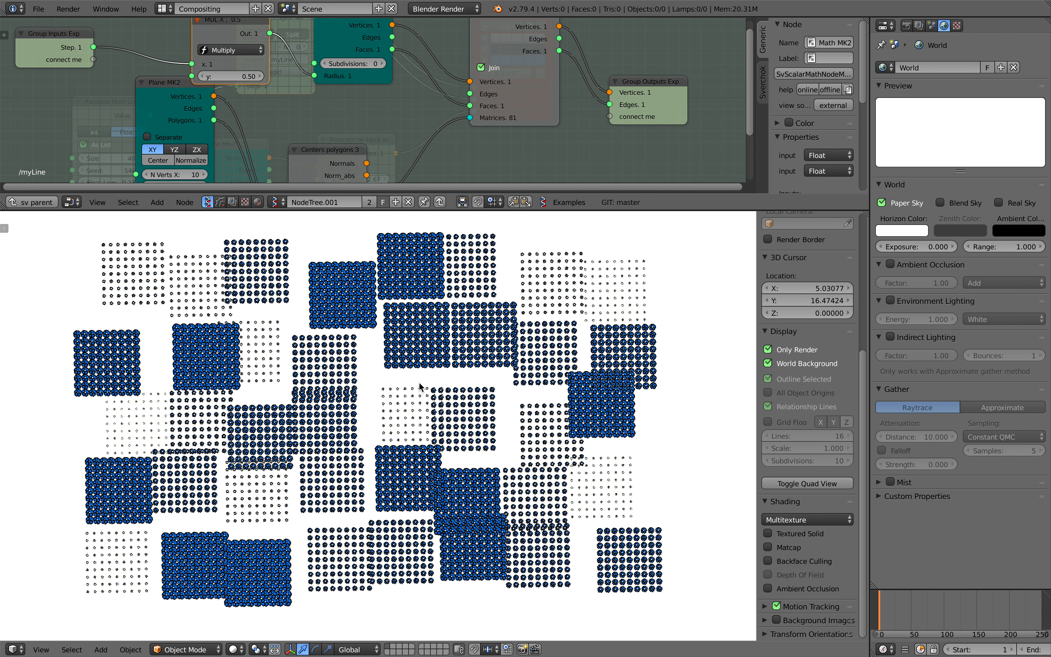
middle_drag(434, 370, 479, 362)
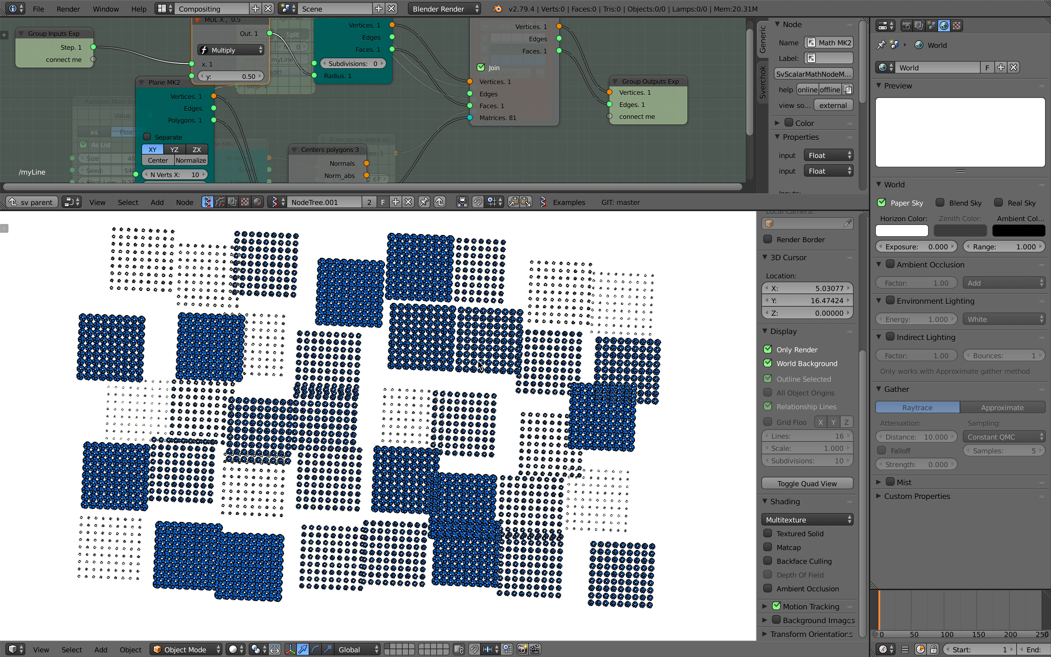
Switch from Blender to the macOS desktop
key(ctrl+Left)
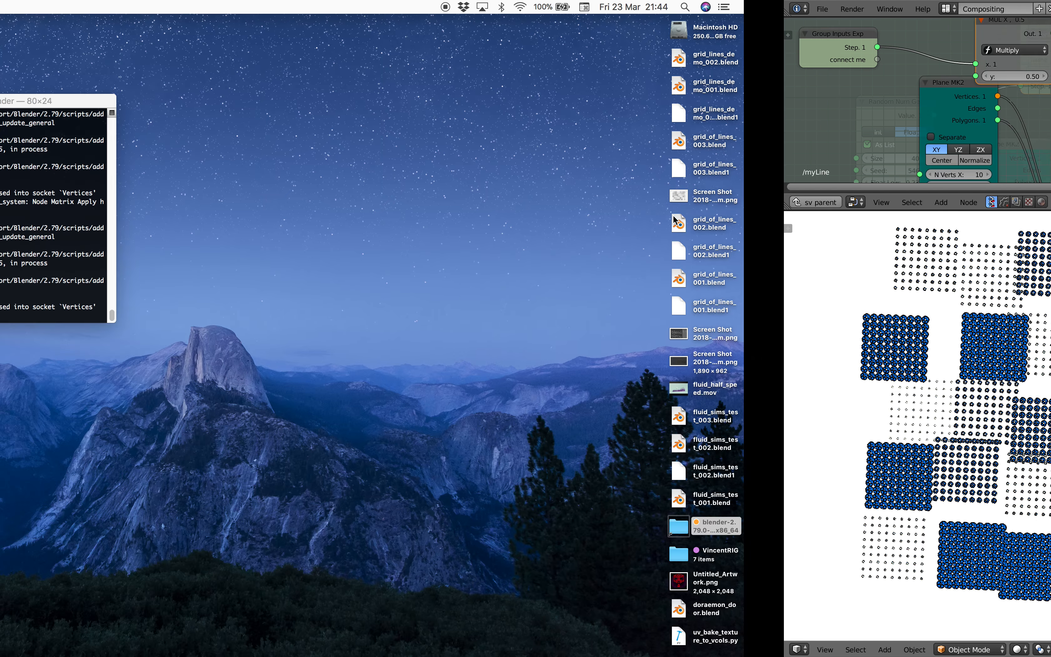